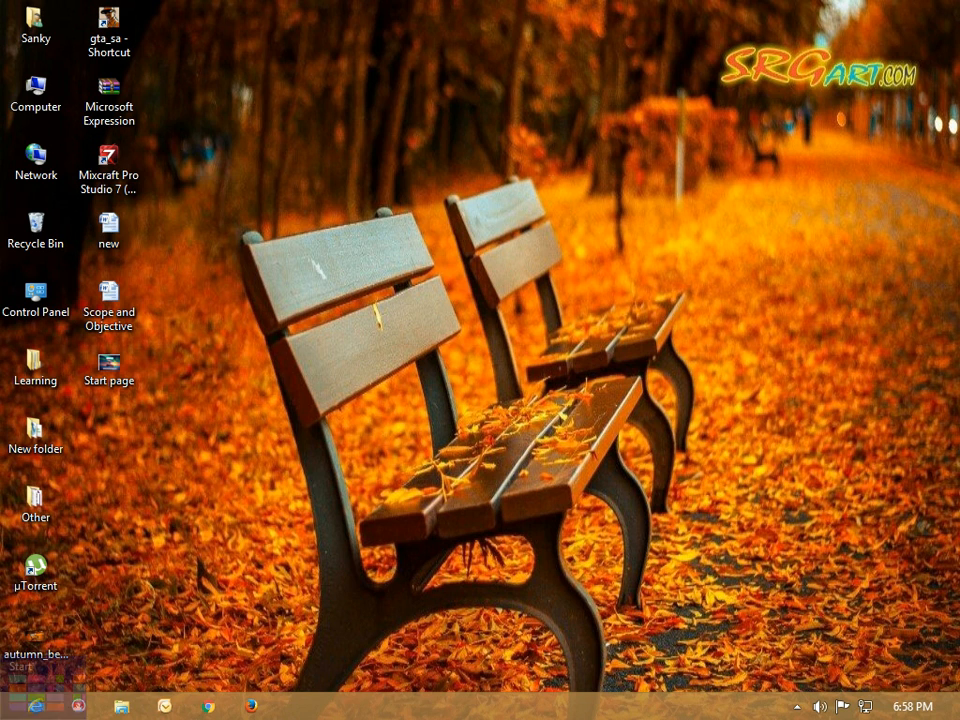
# Browse the installed programs on the Start screen for Microsoft Office Excel 2007 and return to the desktop
pyautogui.moveTo(2, 717)
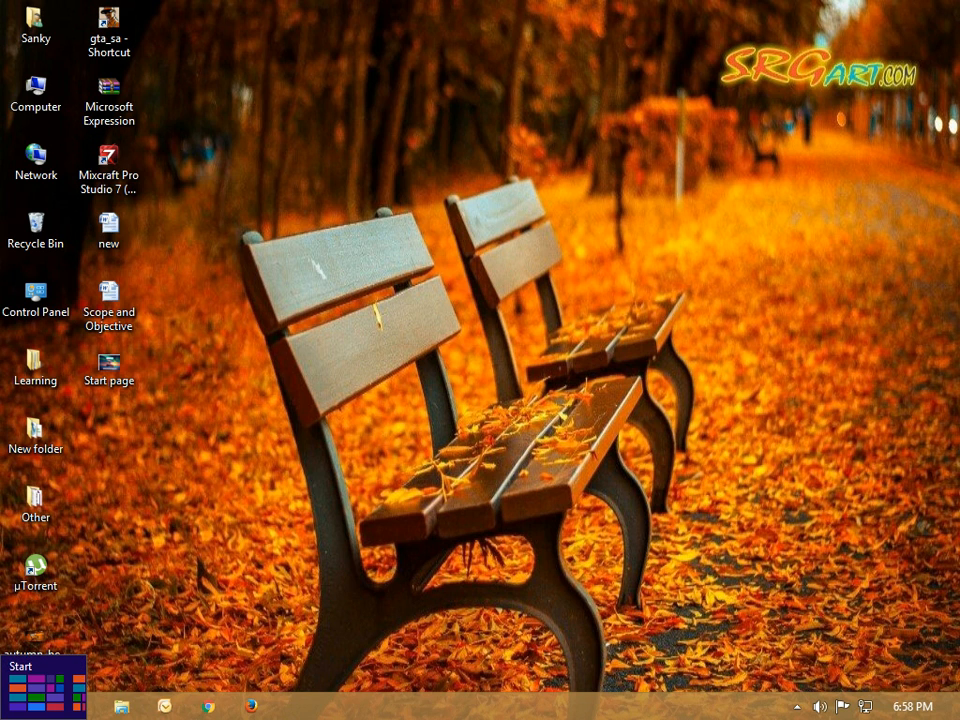
pyautogui.click(2, 717)
pyautogui.scroll(-5, 480, 400)
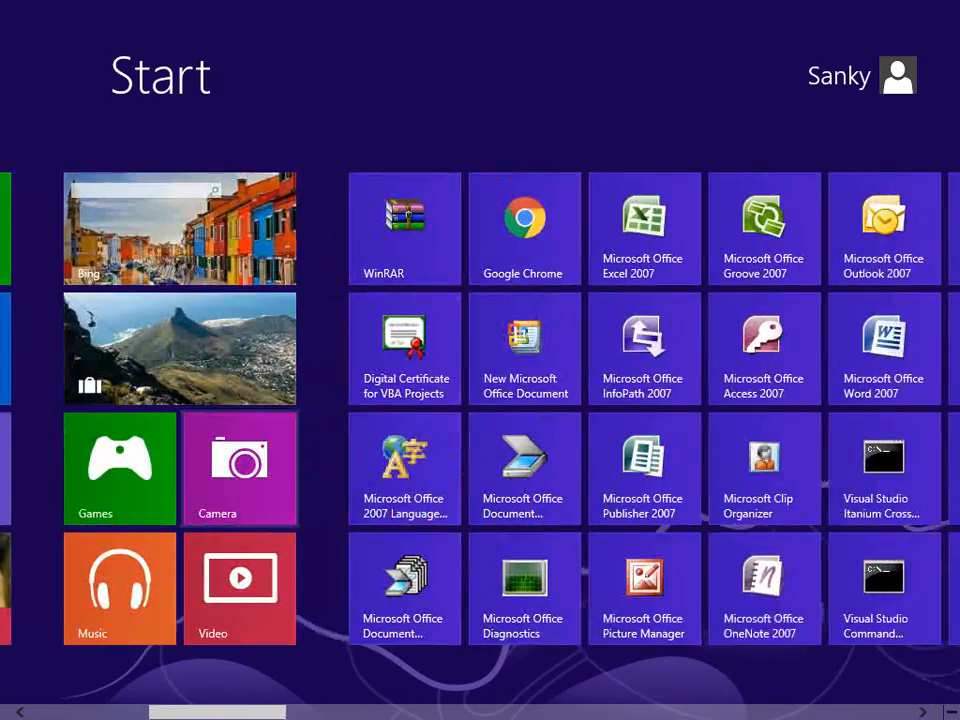
pyautogui.scroll(-4, 285, 470)
pyautogui.scroll(3, 285, 470)
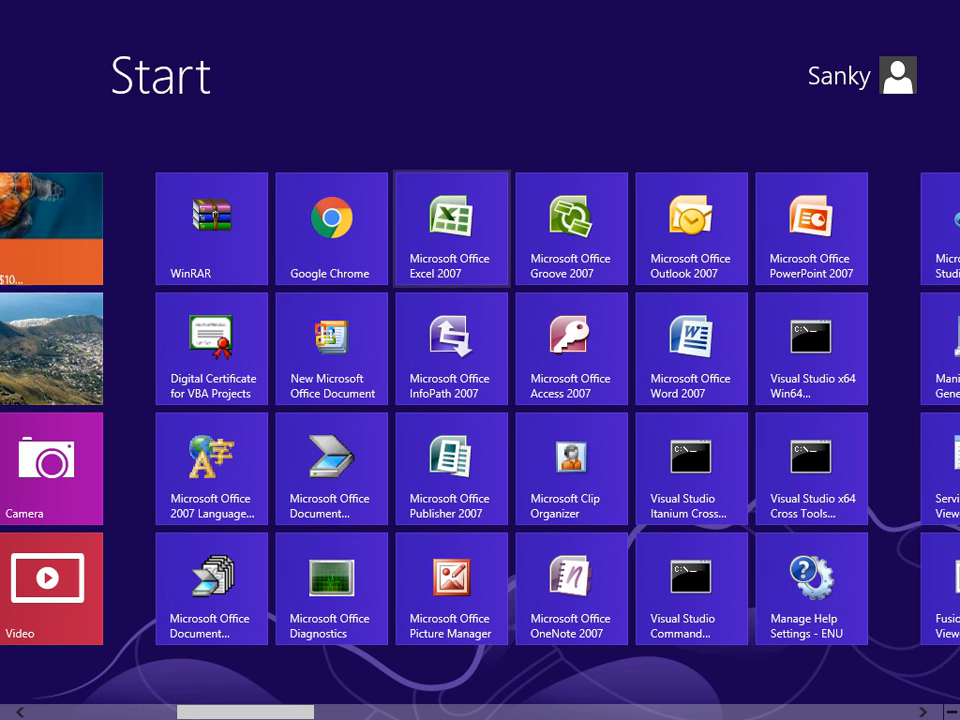
pyautogui.moveTo(3, 716)
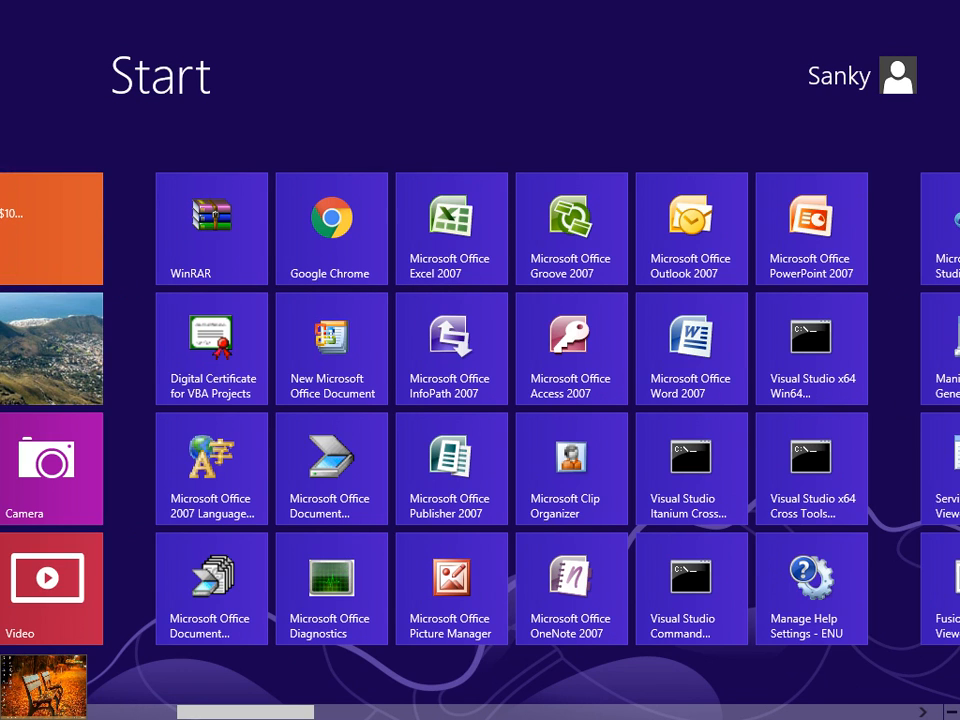
pyautogui.press('super')
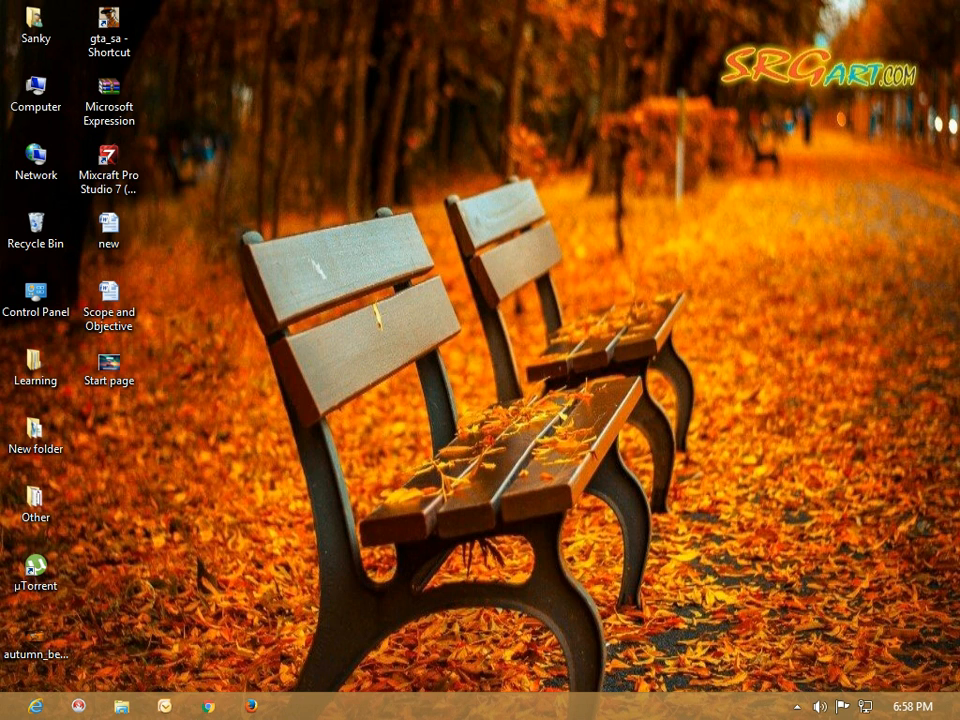
# Launch Excel from the Run dialog with the command "excel"
pyautogui.press('super+r')
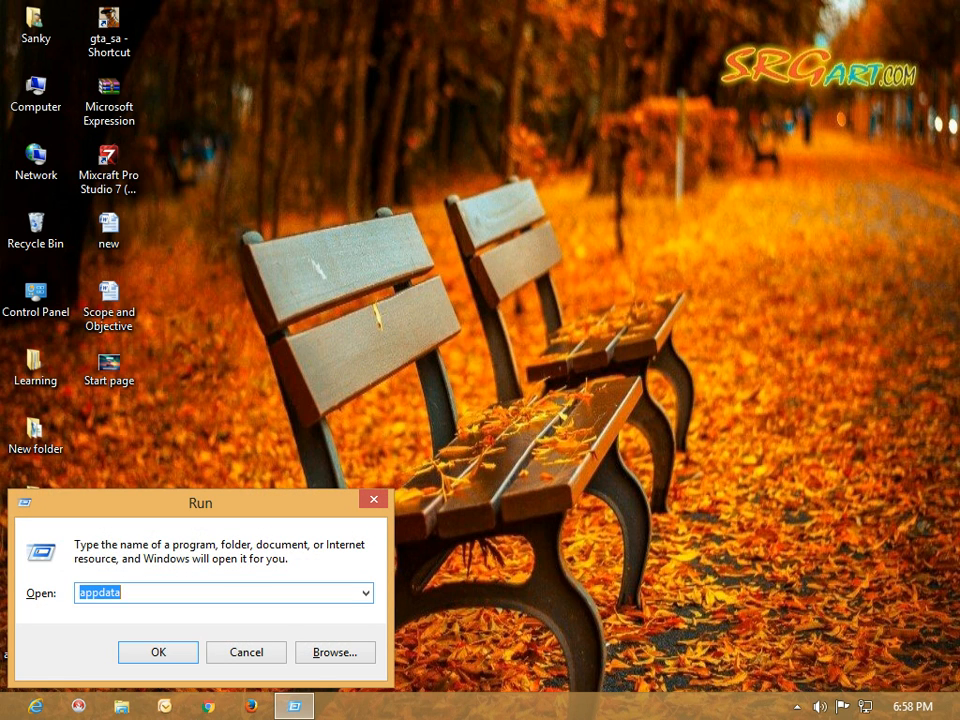
pyautogui.write('excel')
pyautogui.press('Return')
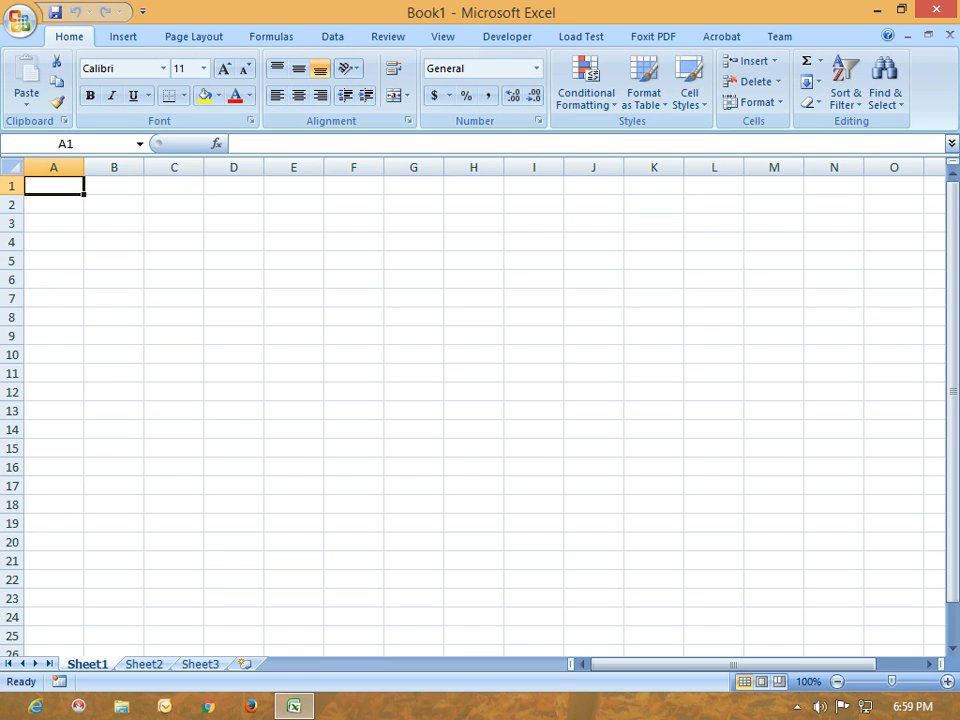
# Add the New command to the Quick Access Toolbar and remove it again
pyautogui.click(142, 11)
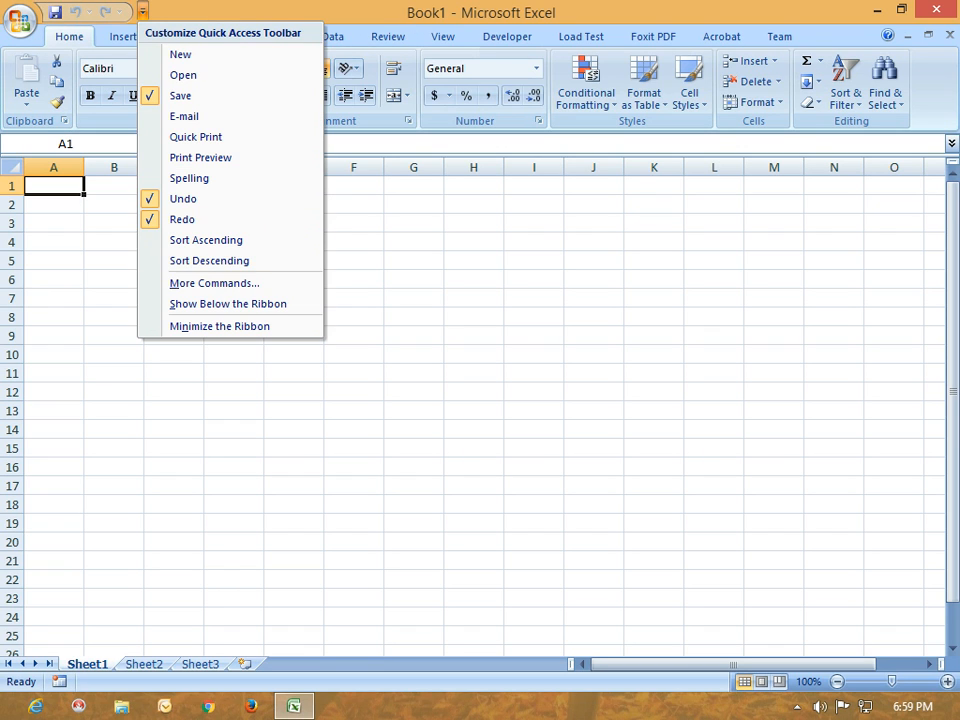
pyautogui.press('Escape')
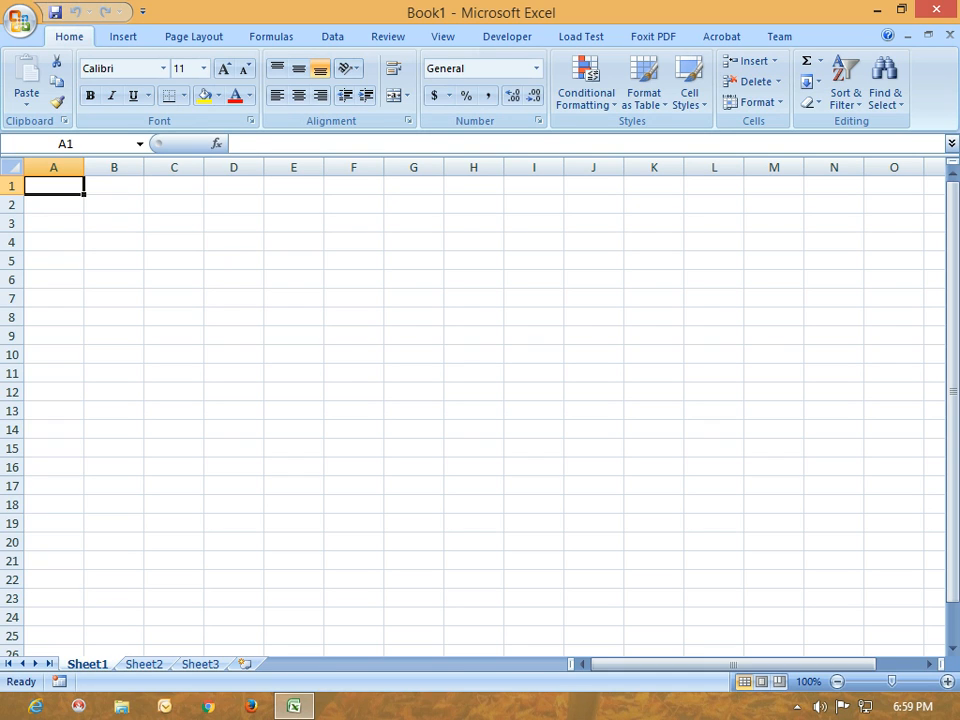
pyautogui.click(143, 11)
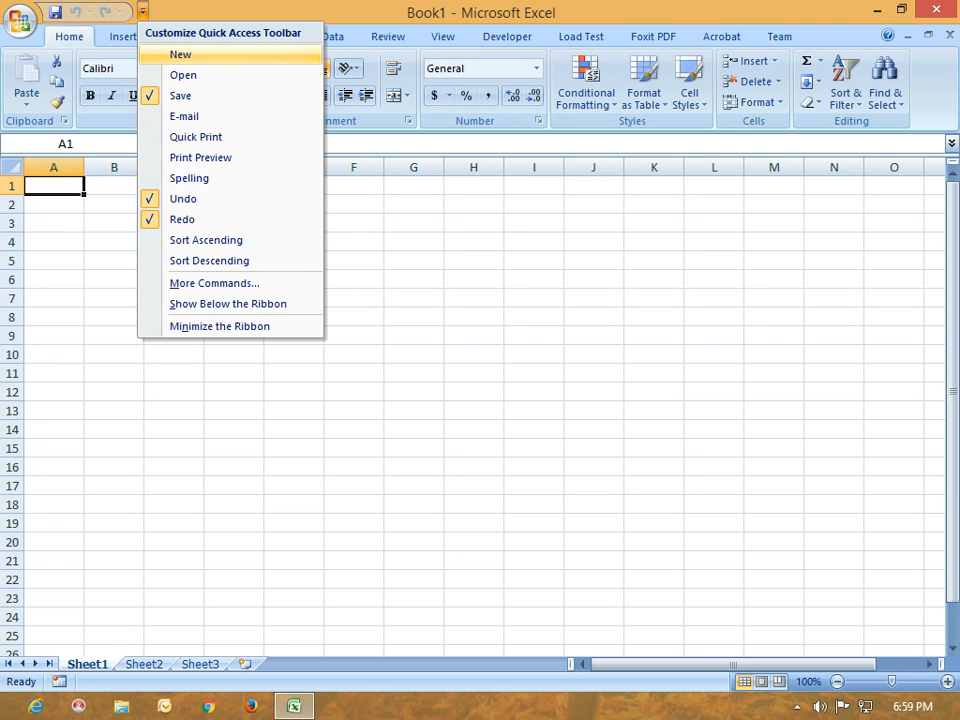
pyautogui.click(180, 54)
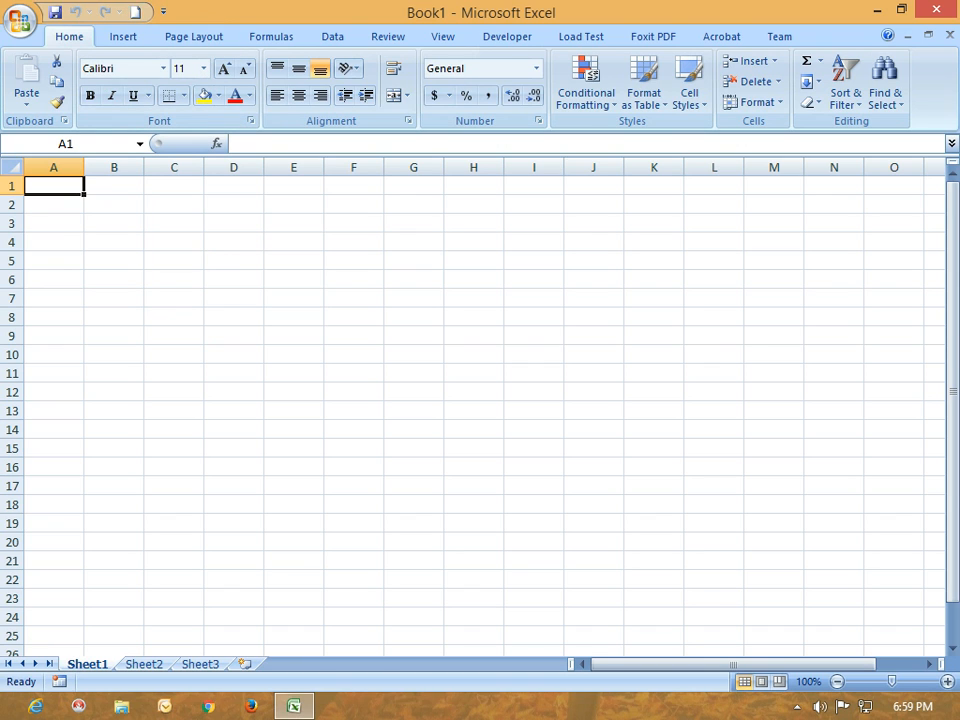
pyautogui.click(163, 11)
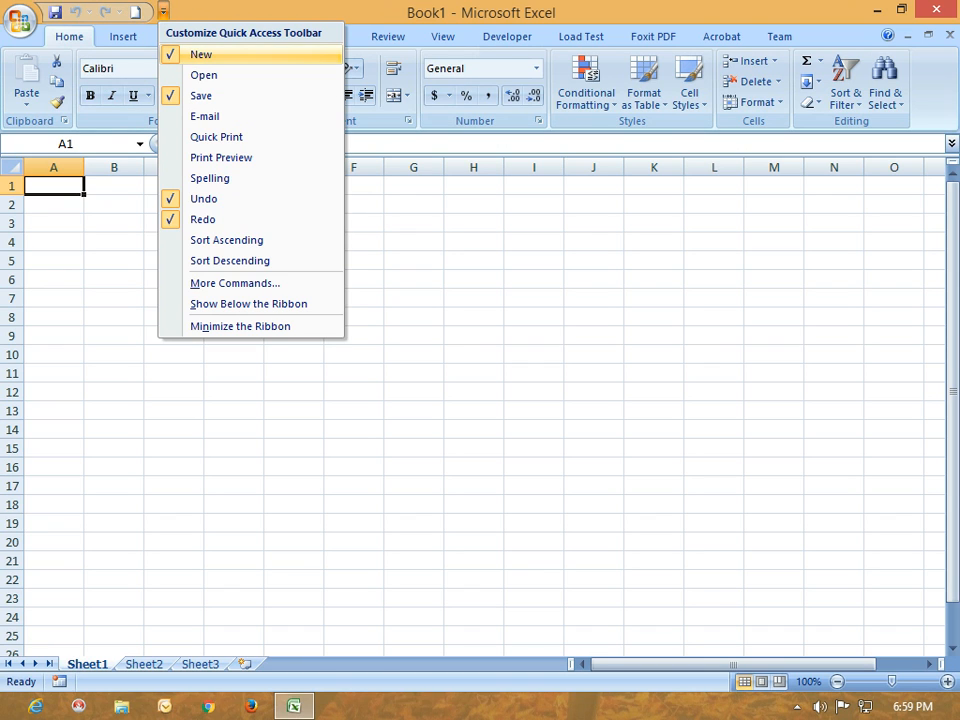
pyautogui.click(195, 55)
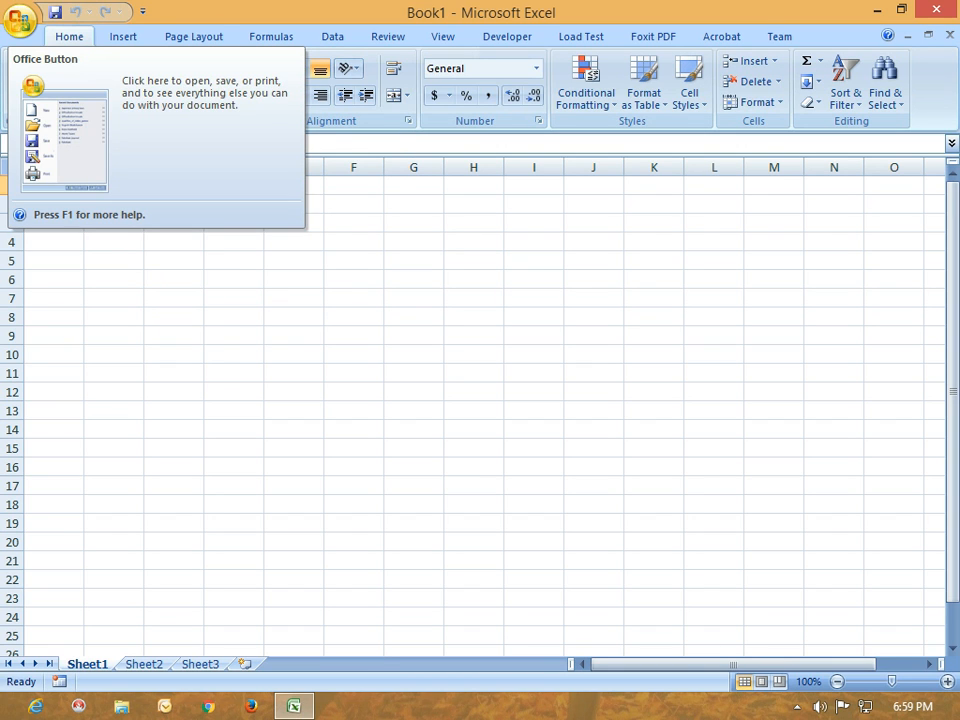
# Close the blank workbook Book1 while keeping the program open
pyautogui.click(20, 20)
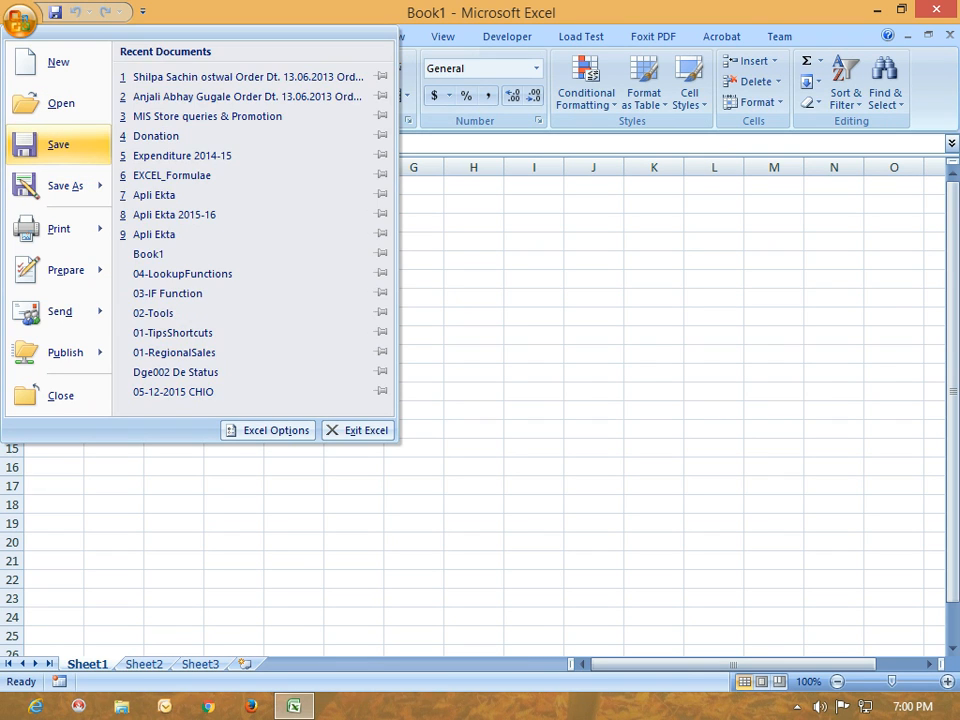
pyautogui.moveTo(65, 185)
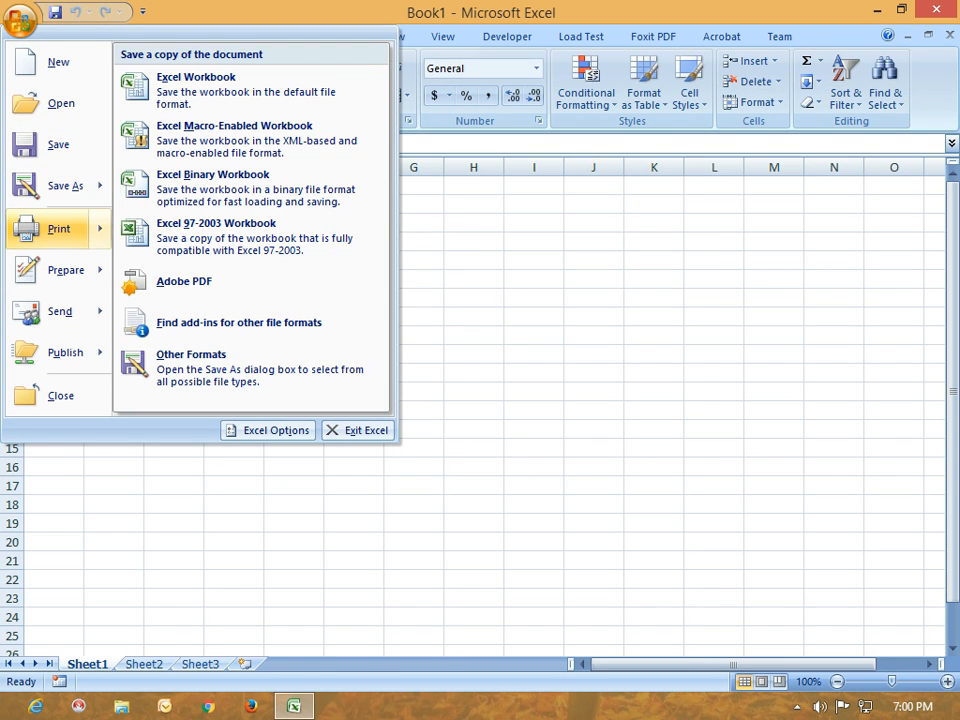
pyautogui.moveTo(65, 352)
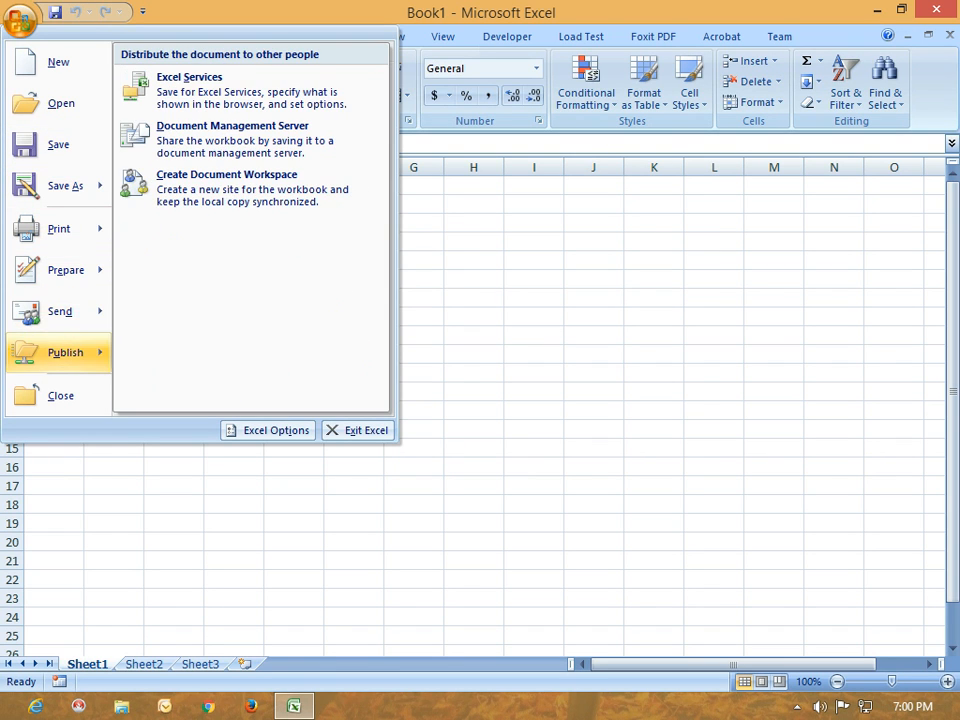
pyautogui.moveTo(60, 229)
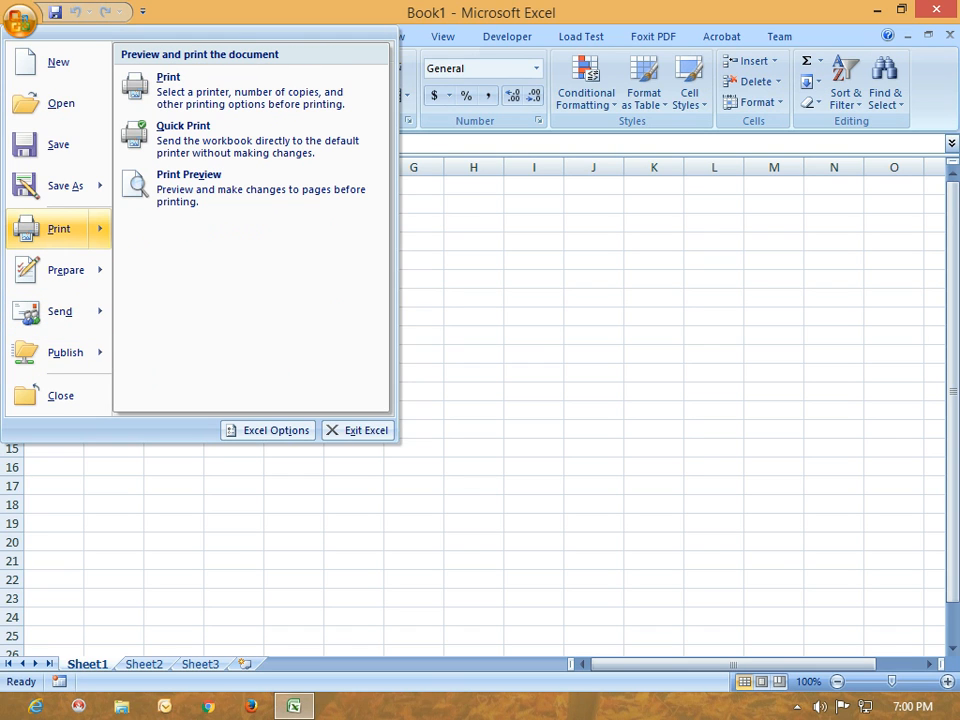
pyautogui.moveTo(66, 270)
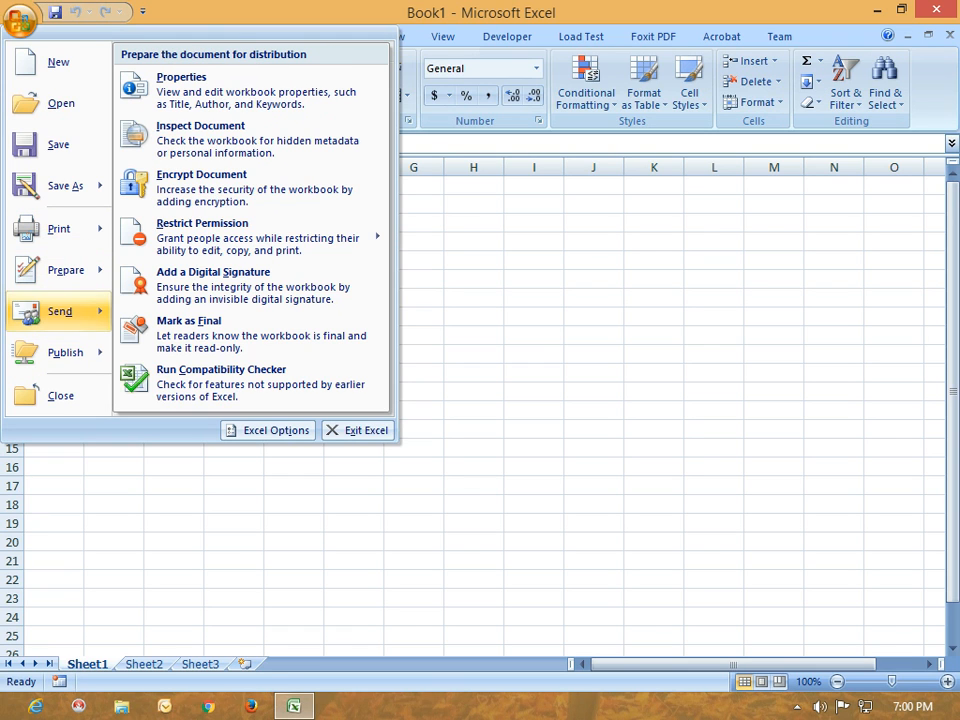
pyautogui.click(60, 395)
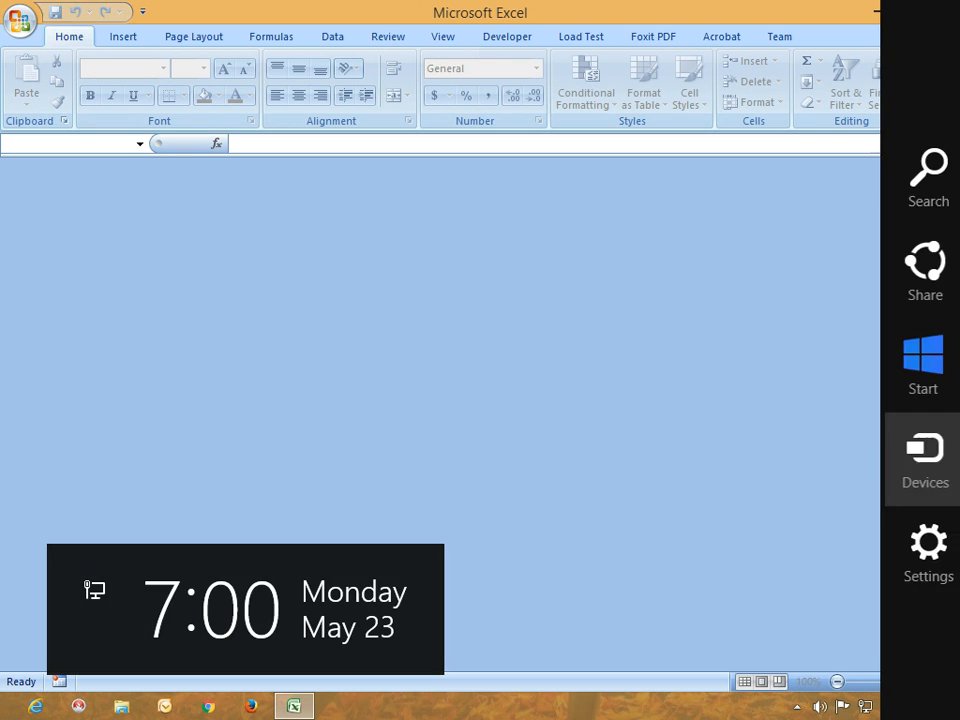
# Create a new workbook from the Blank Workbook template
pyautogui.click(20, 18)
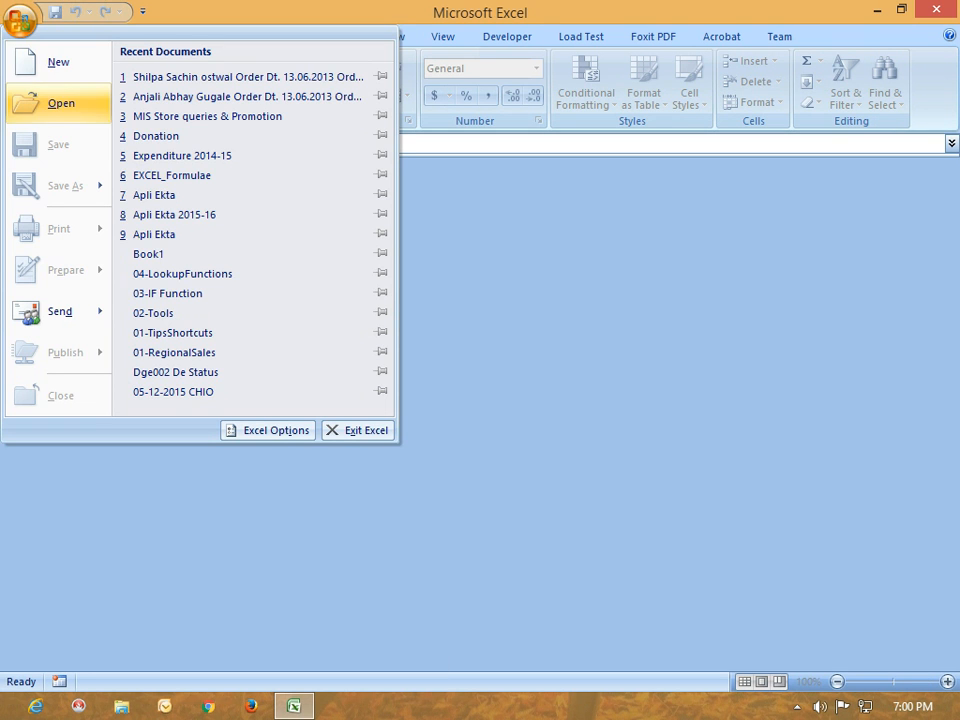
pyautogui.click(55, 62)
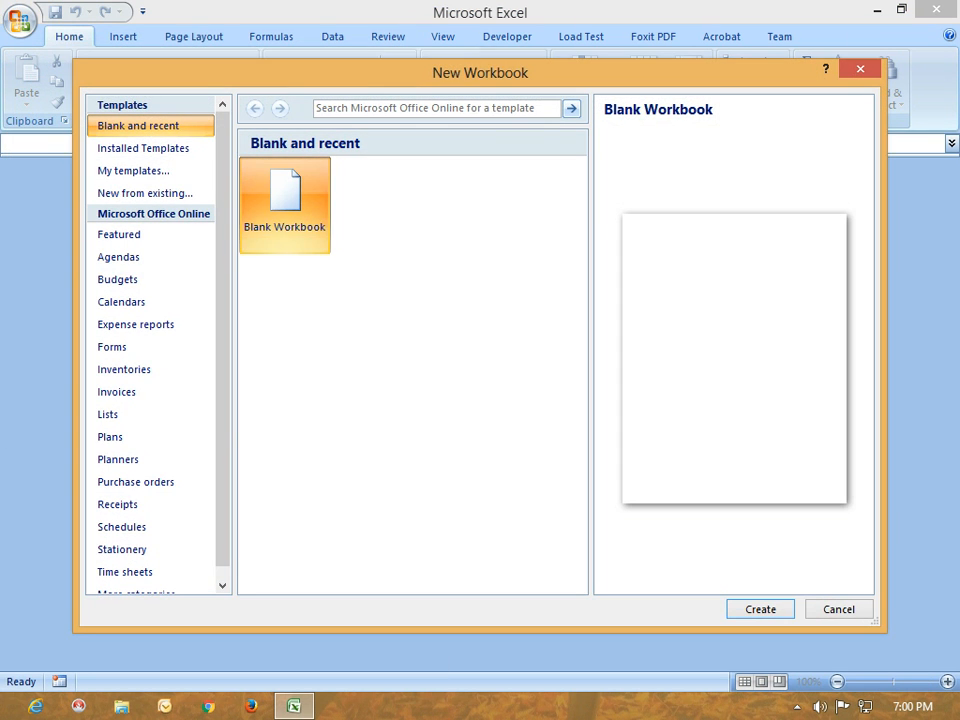
pyautogui.click(760, 609)
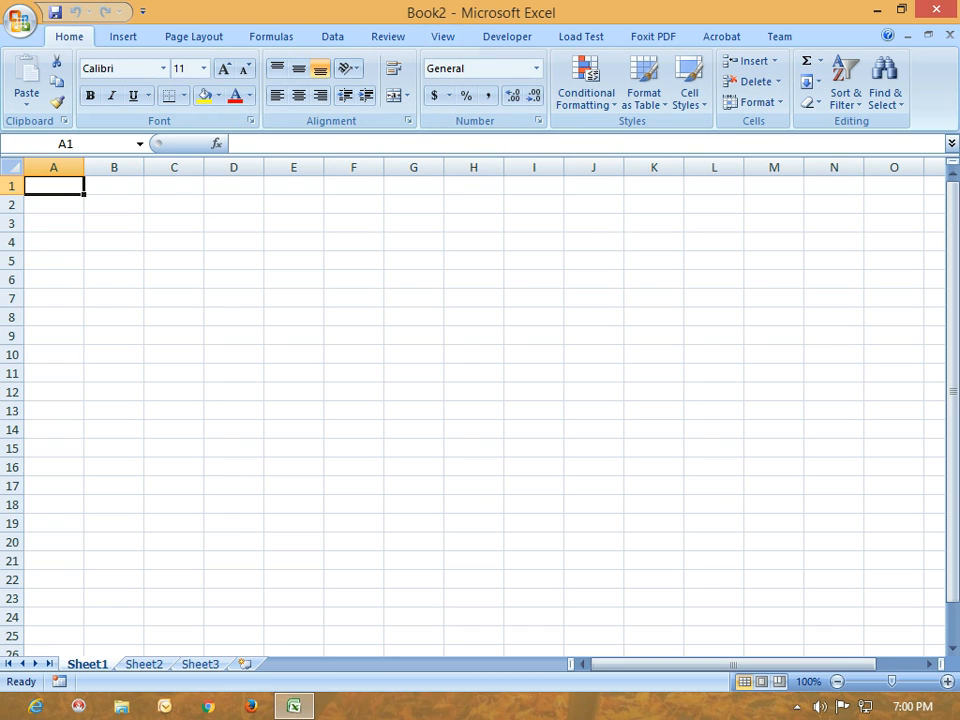
# Examine the Insert, Page Layout and Formulas command sets and return to the Home commands
pyautogui.click(123, 37)
pyautogui.click(69, 37)
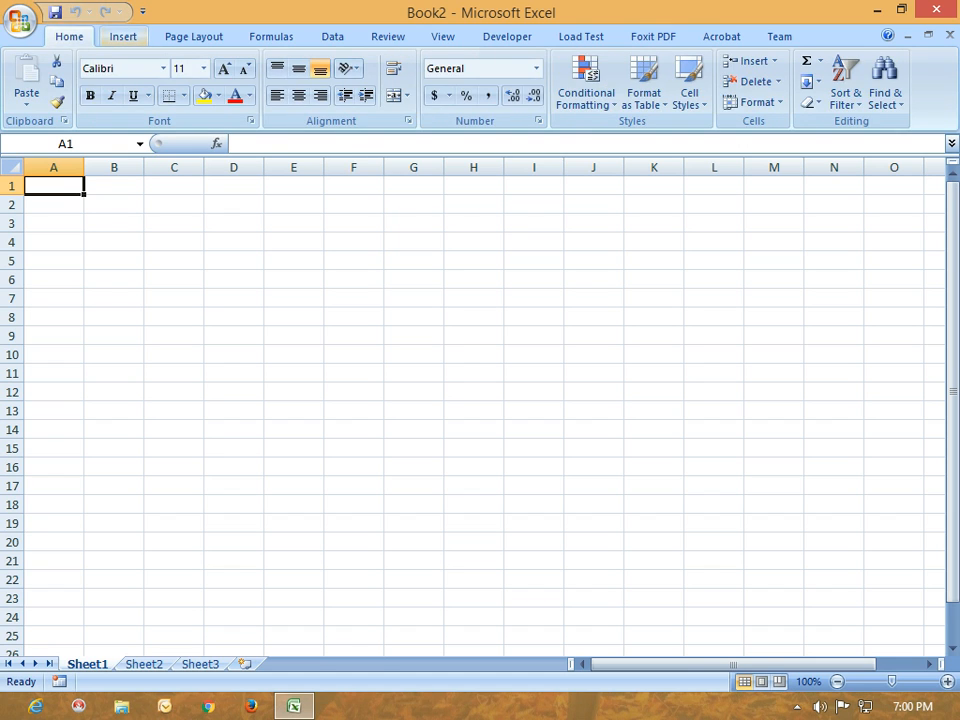
pyautogui.click(123, 37)
pyautogui.click(194, 37)
pyautogui.click(271, 37)
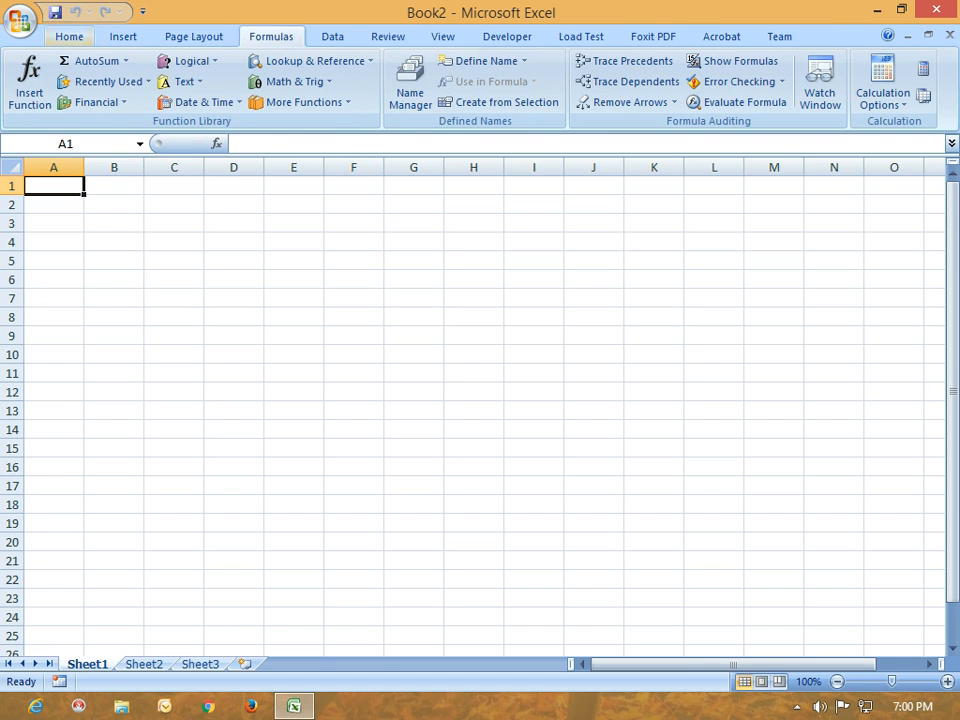
pyautogui.click(69, 37)
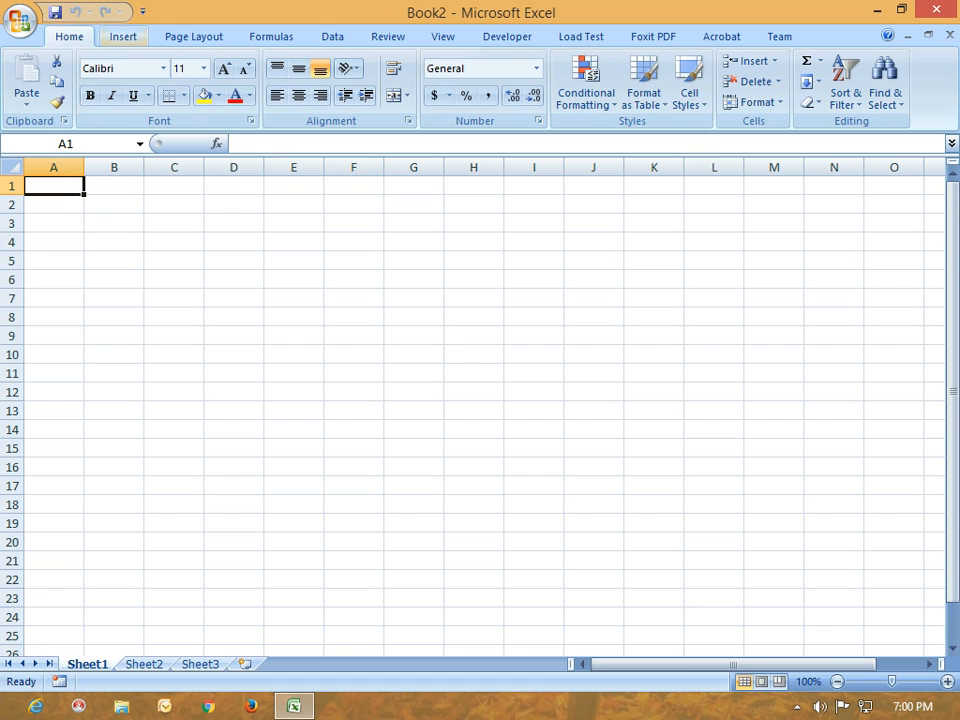
# Examine the ribbon command sets from Insert through Team, returning to the Developer commands
pyautogui.click(123, 37)
pyautogui.click(194, 37)
pyautogui.click(271, 37)
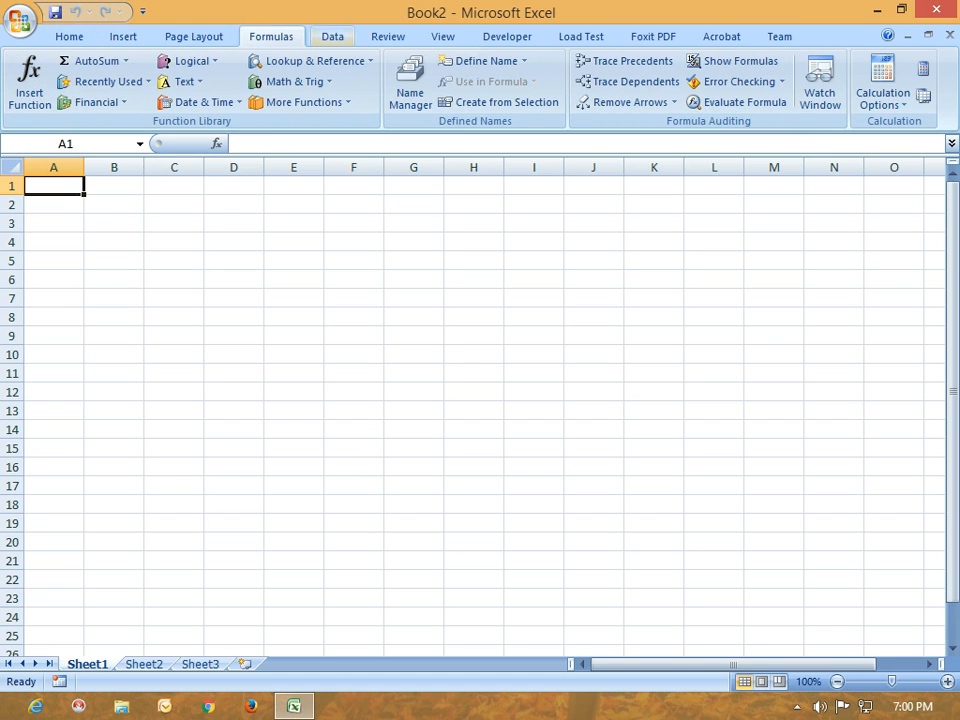
pyautogui.click(332, 37)
pyautogui.click(388, 37)
pyautogui.click(443, 37)
pyautogui.click(507, 37)
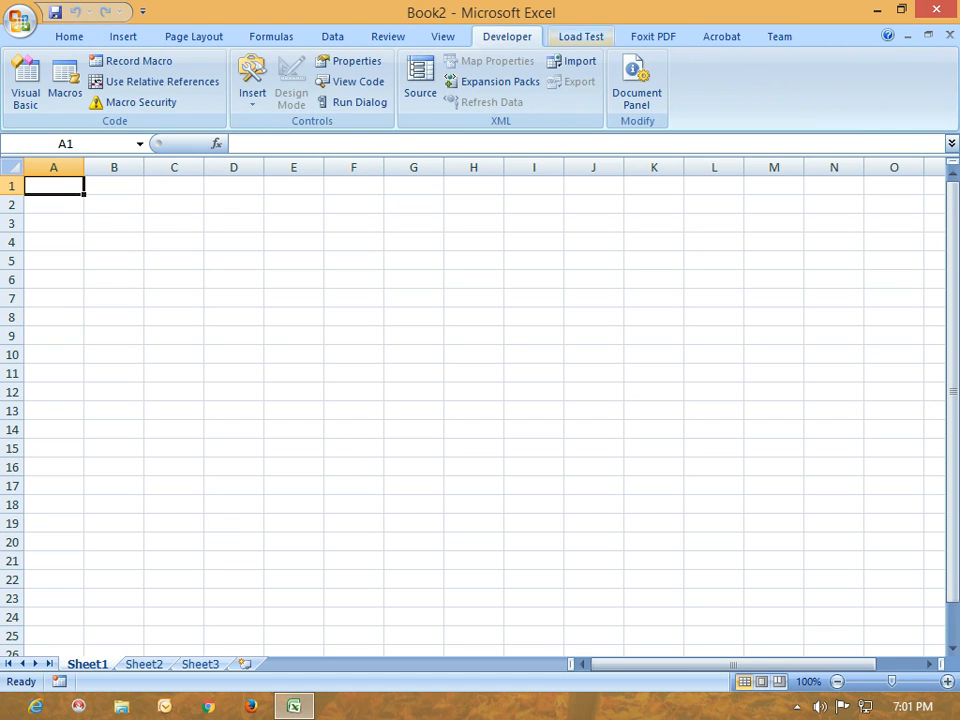
pyautogui.click(581, 37)
pyautogui.click(653, 37)
pyautogui.click(507, 37)
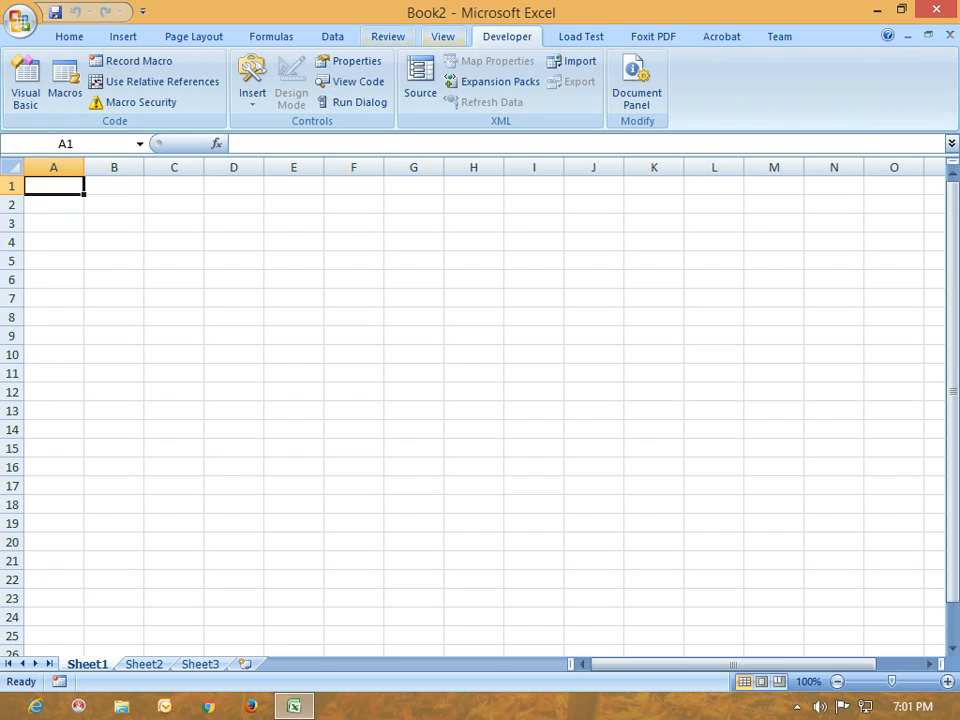
pyautogui.click(443, 37)
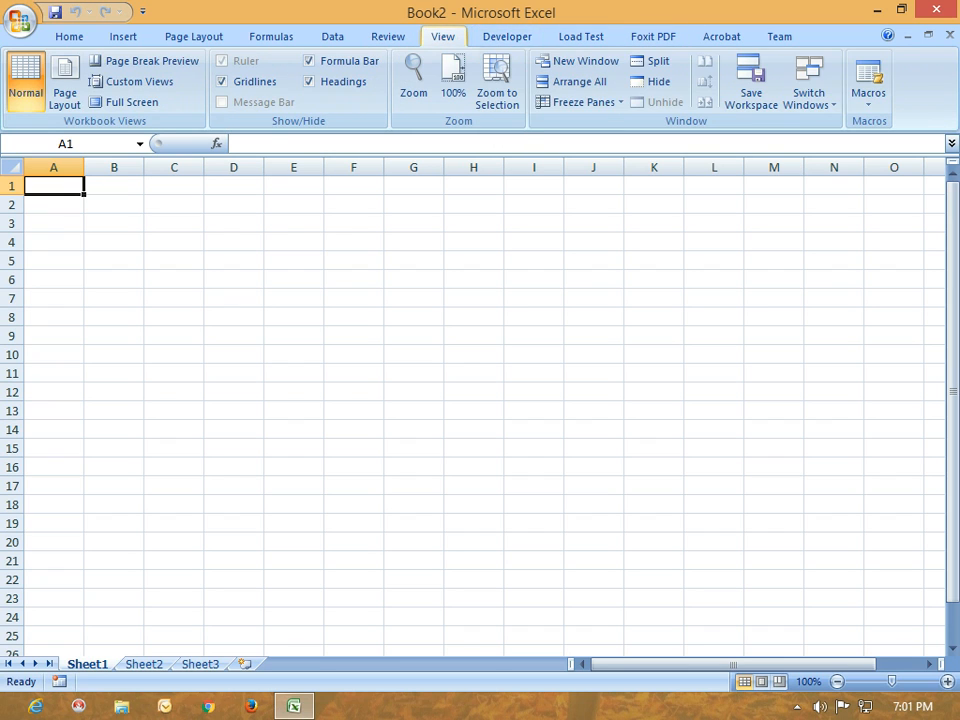
pyautogui.click(581, 37)
pyautogui.click(507, 37)
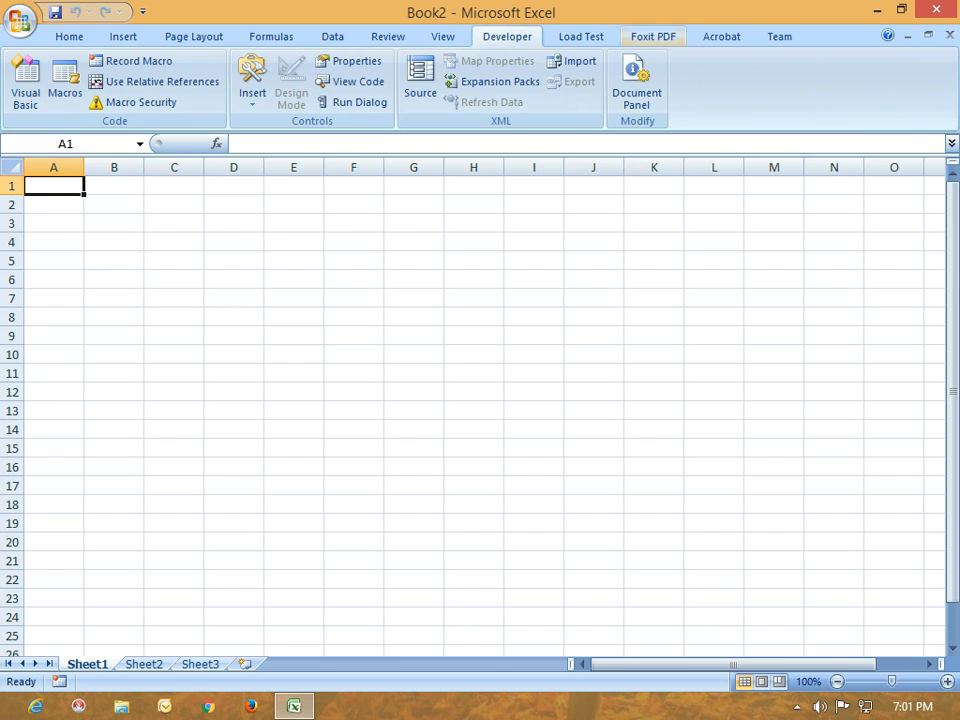
pyautogui.click(653, 37)
pyautogui.click(721, 37)
pyautogui.click(779, 37)
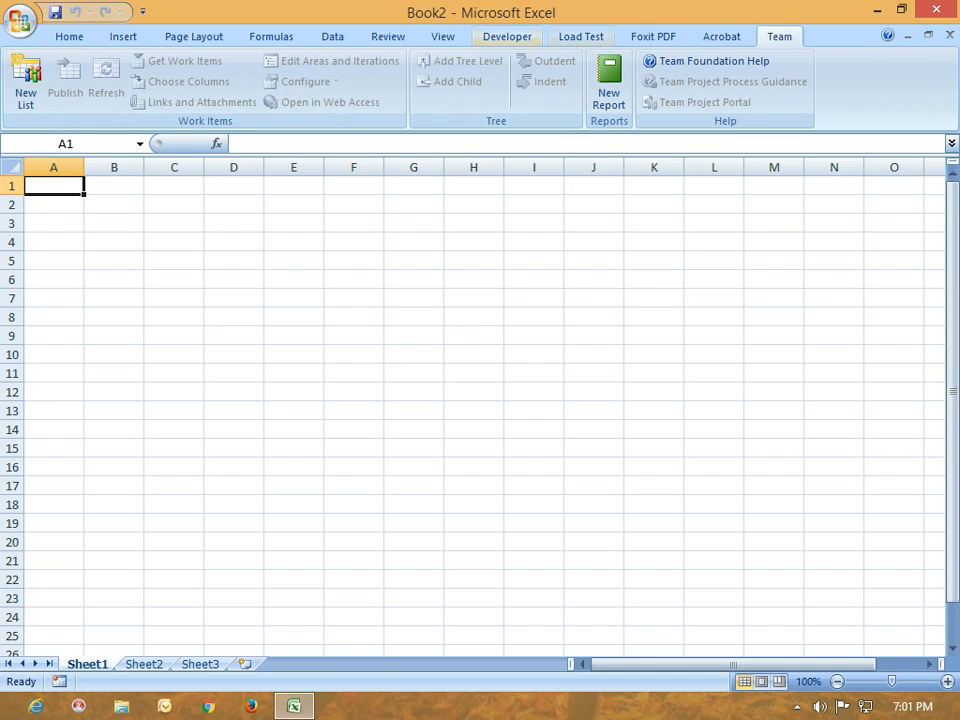
pyautogui.click(507, 37)
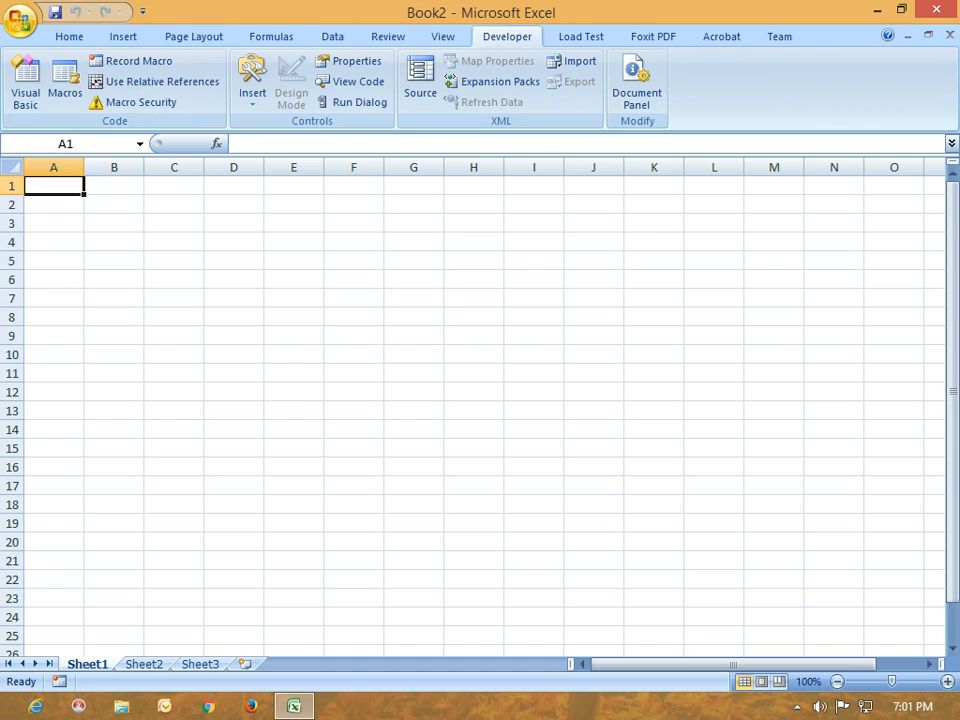
# Look at the Excel Options, and display the Home and Insert command sets
pyautogui.click(20, 20)
pyautogui.click(259, 429)
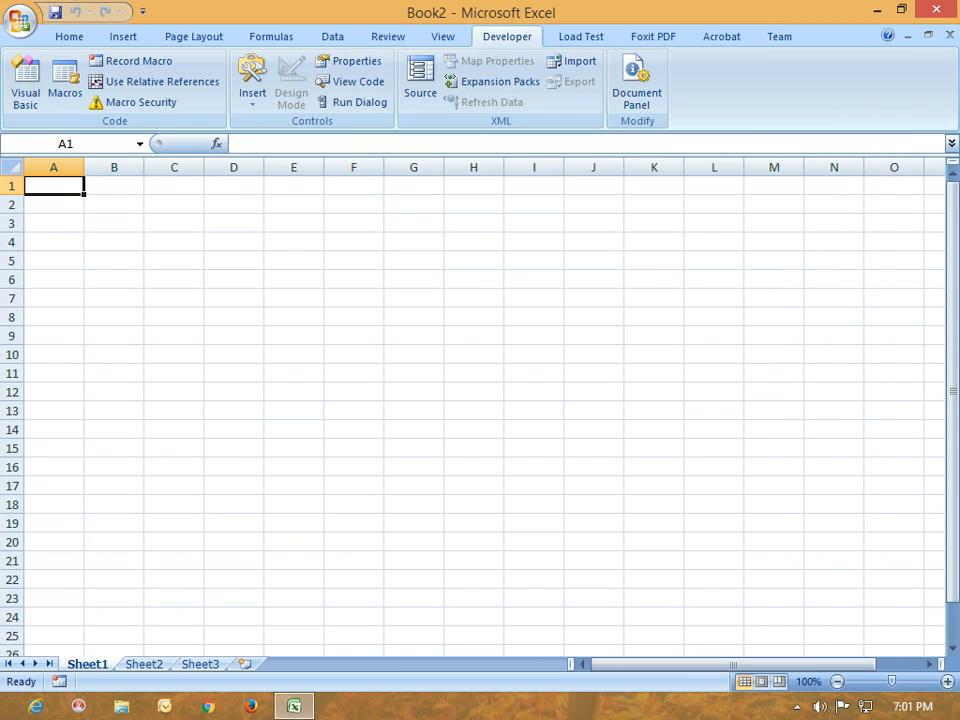
pyautogui.click(69, 37)
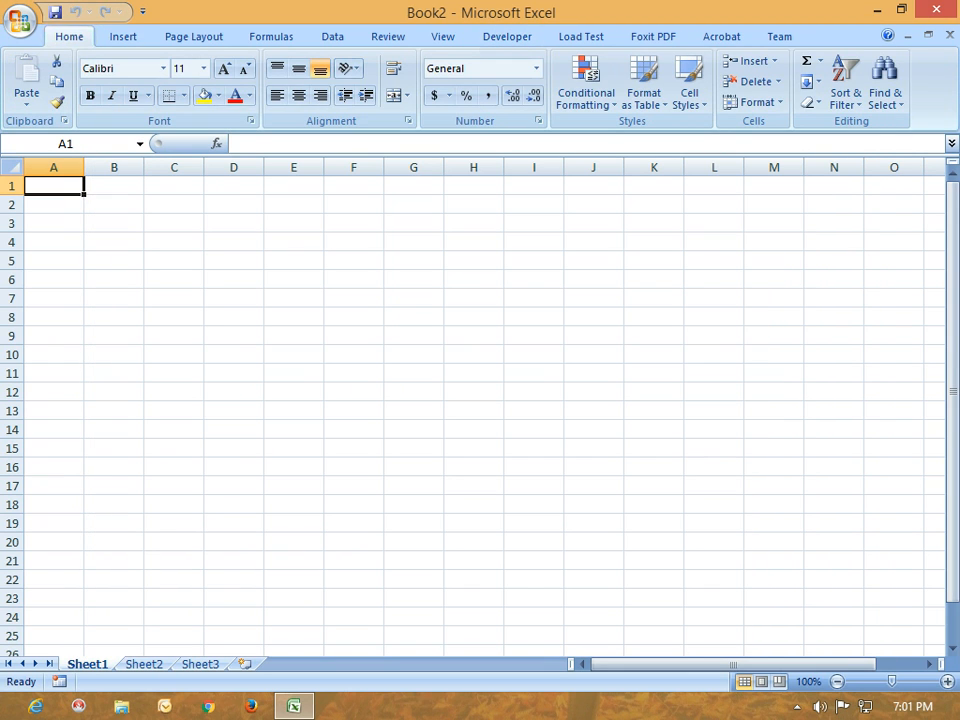
pyautogui.click(123, 36)
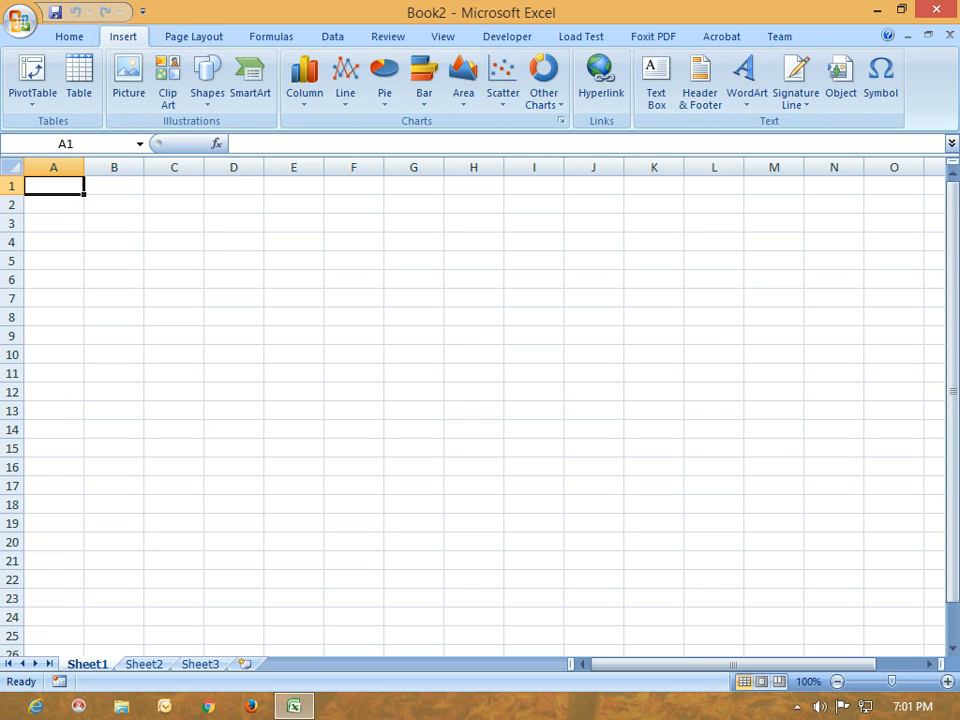
# Display the Home commands and look through the lists of available fonts and font sizes
pyautogui.click(194, 37)
pyautogui.click(69, 37)
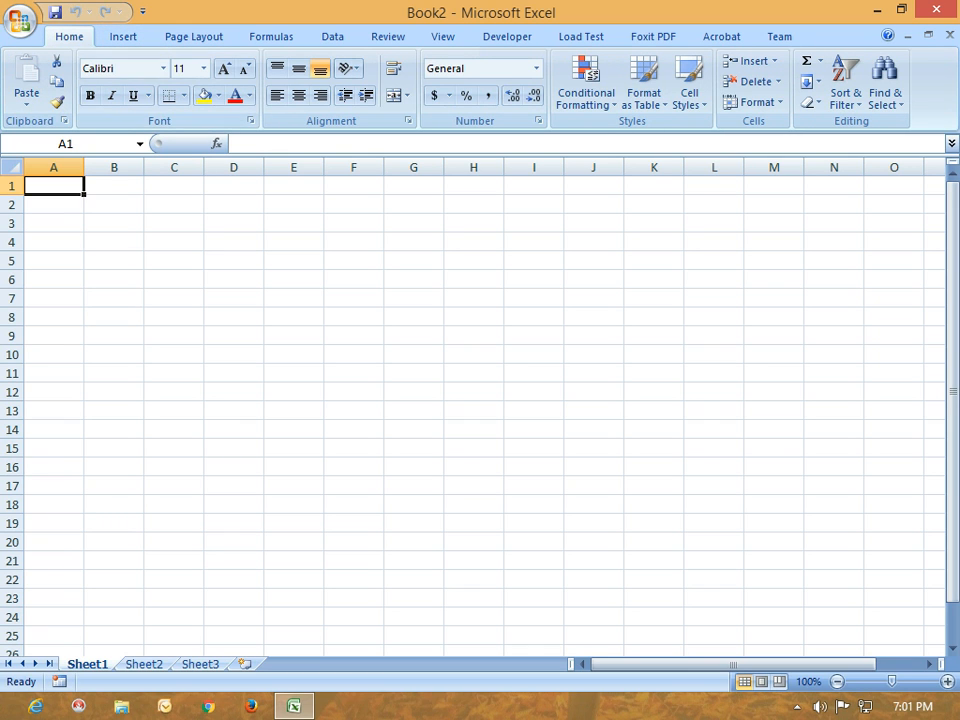
pyautogui.click(118, 69)
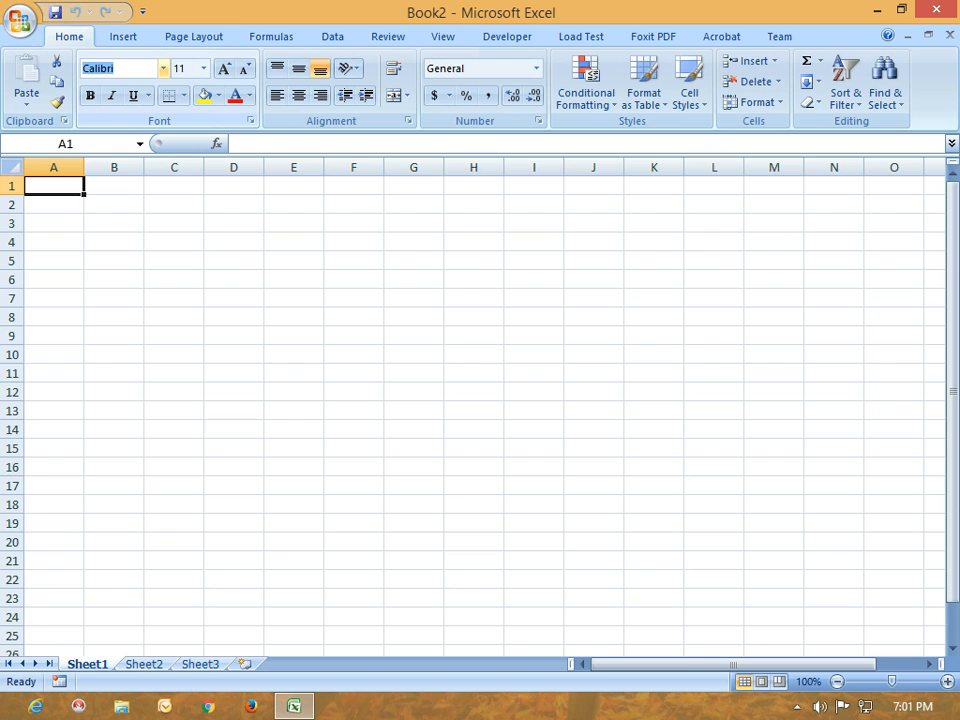
pyautogui.click(163, 69)
pyautogui.click(163, 69)
pyautogui.click(204, 68)
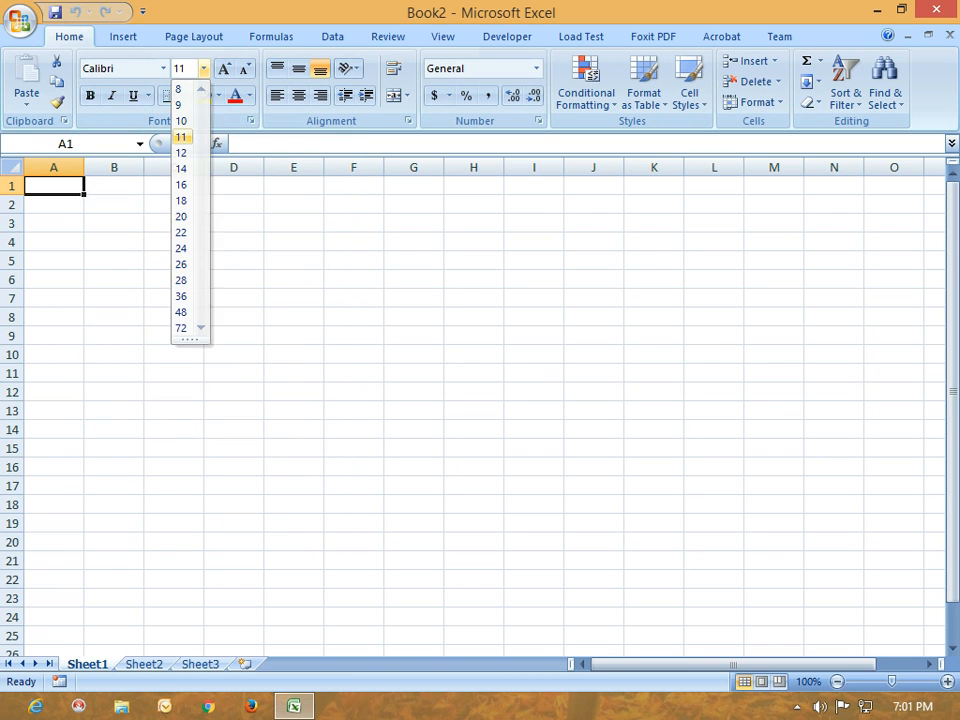
pyautogui.click(204, 68)
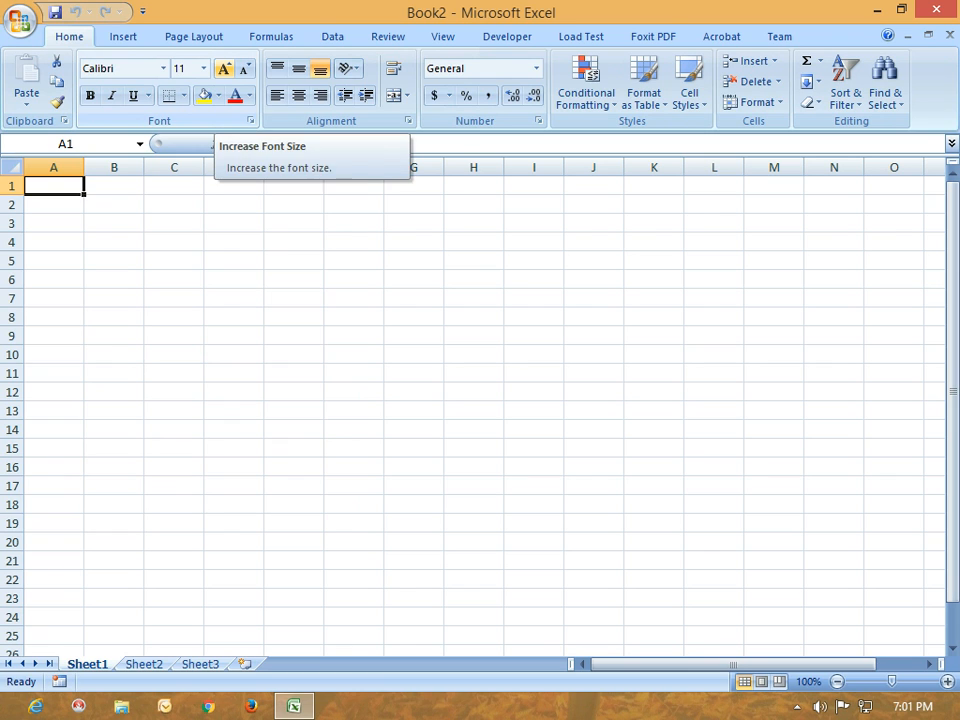
# Enlarge the font size of cell A1 in increments and reduce it again to 12
pyautogui.click(224, 68)
pyautogui.click(224, 68)
pyautogui.click(224, 68)
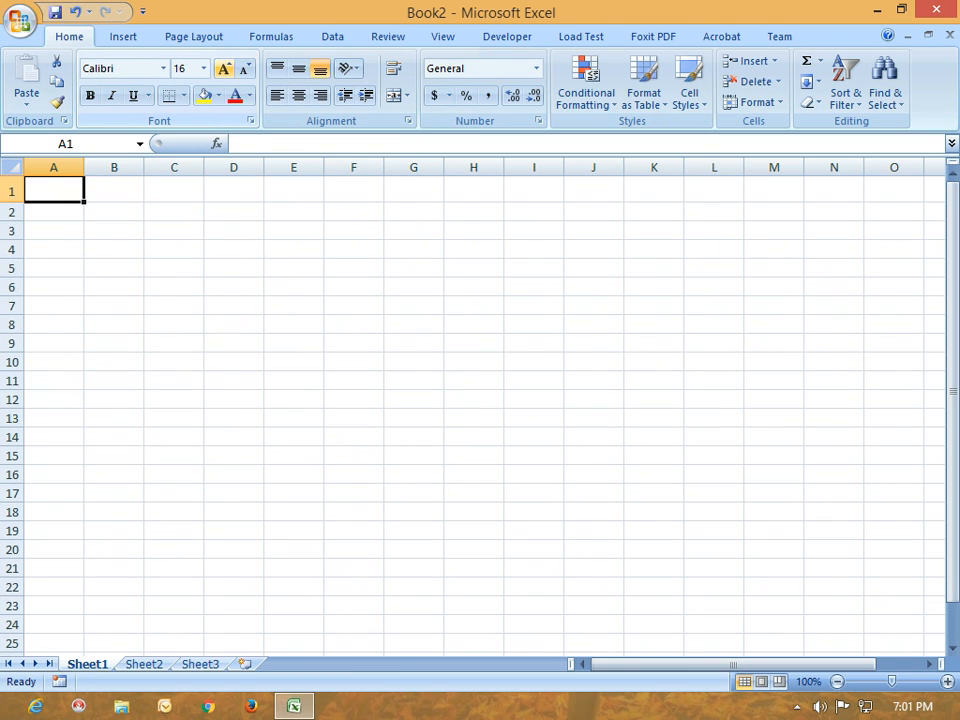
pyautogui.click(224, 68)
pyautogui.click(224, 68)
pyautogui.click(224, 68)
pyautogui.click(244, 68)
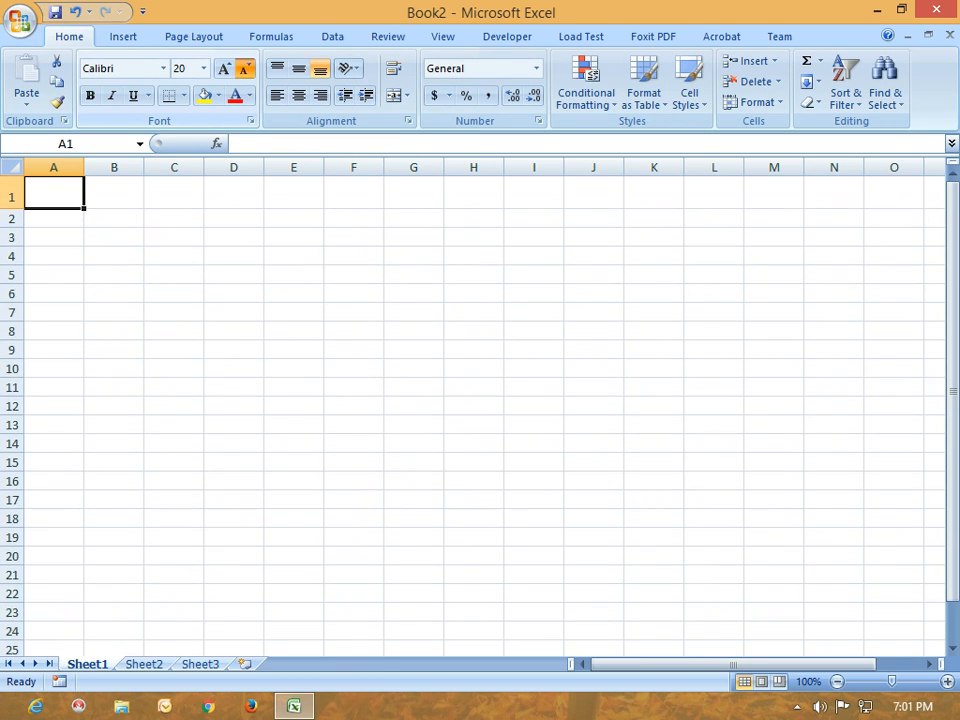
pyautogui.click(244, 68)
pyautogui.click(244, 68)
pyautogui.click(244, 68)
pyautogui.click(244, 68)
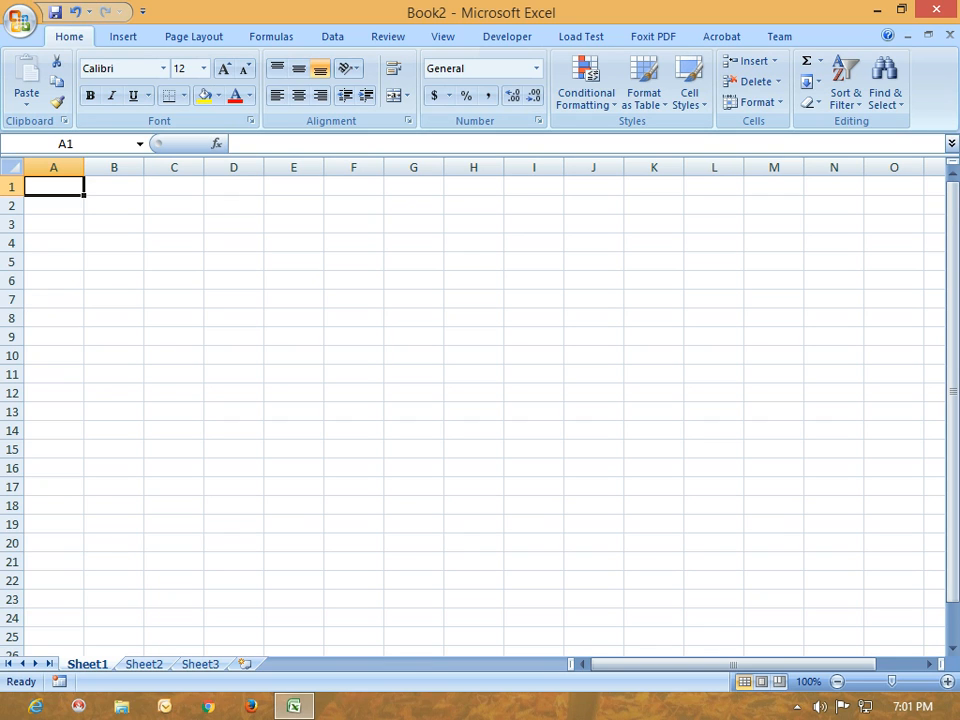
# Enter the text srgart.com in cell A1
pyautogui.write('srgart.com')
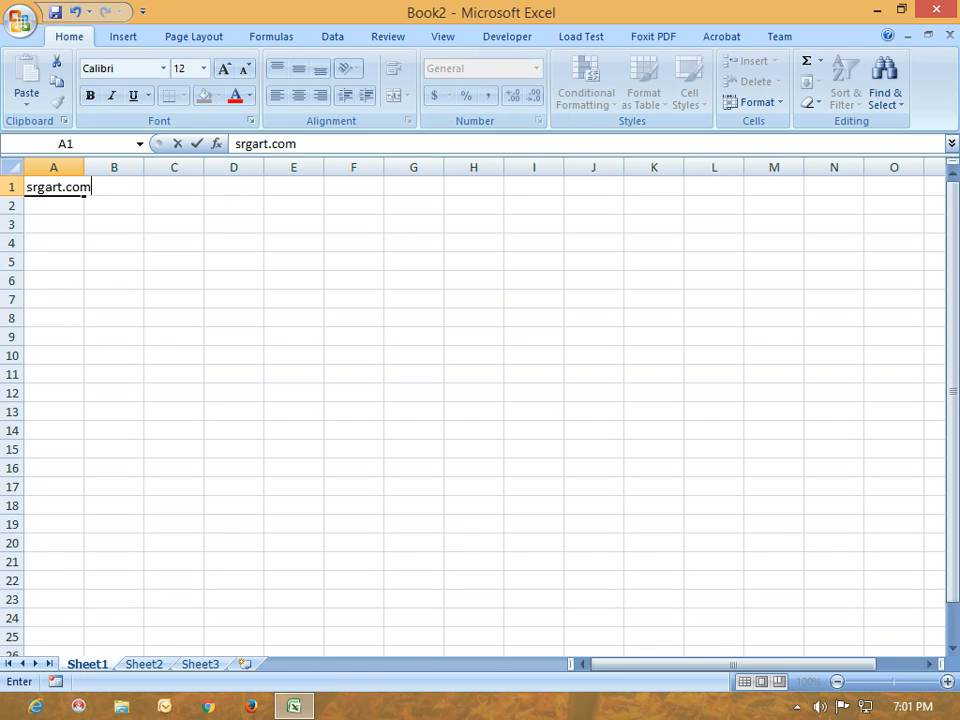
pyautogui.press('Return')
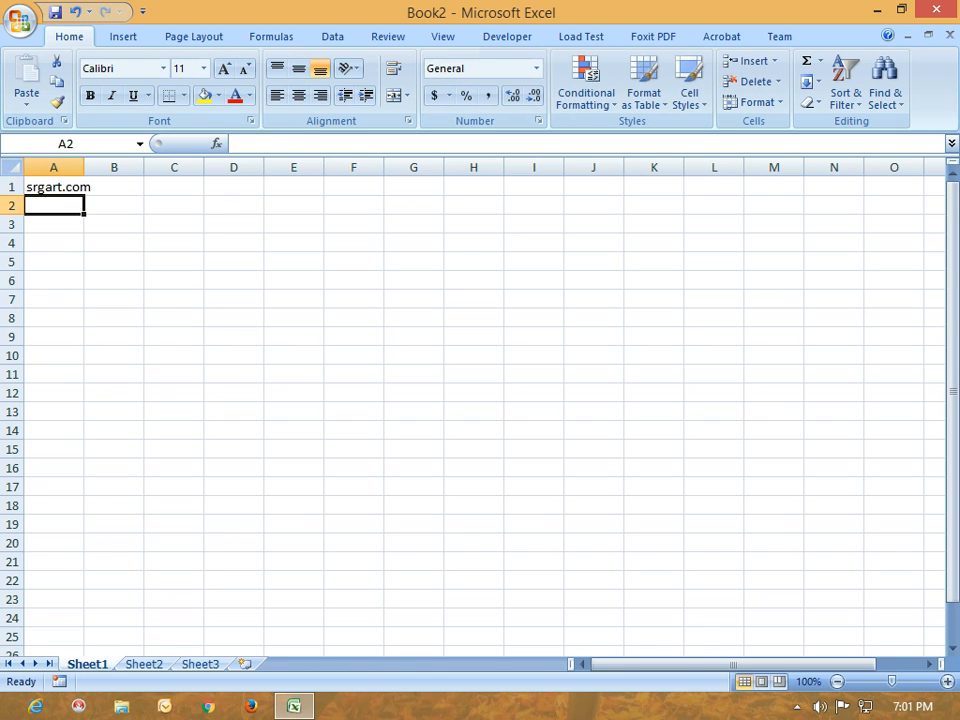
# Select individual columns among A to F one at a time to see how whole columns are selected
pyautogui.click(54, 168)
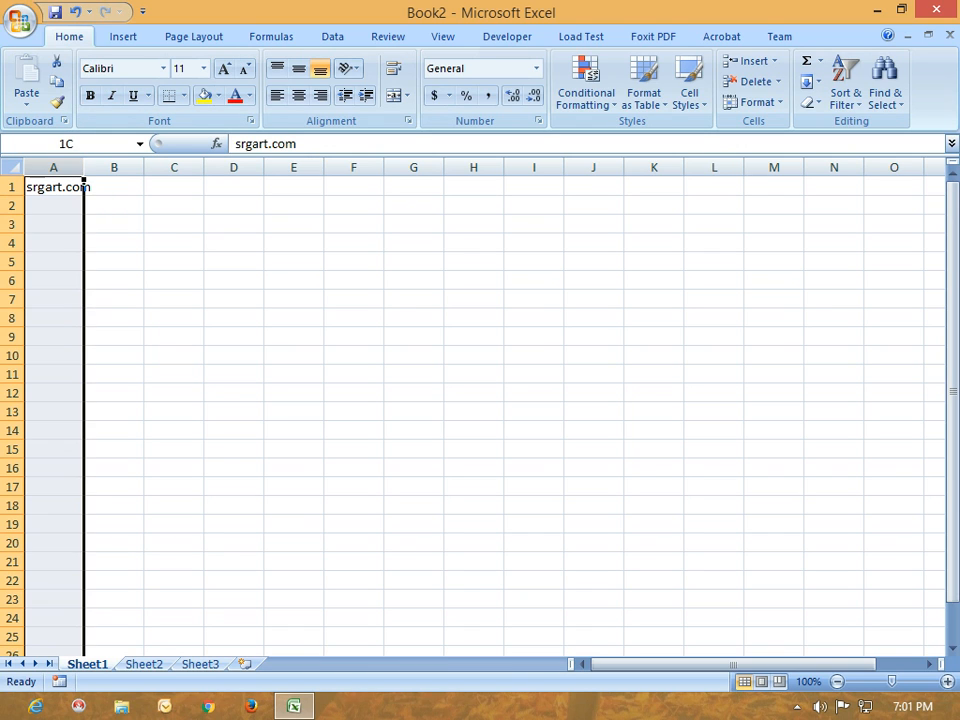
pyautogui.click(114, 168)
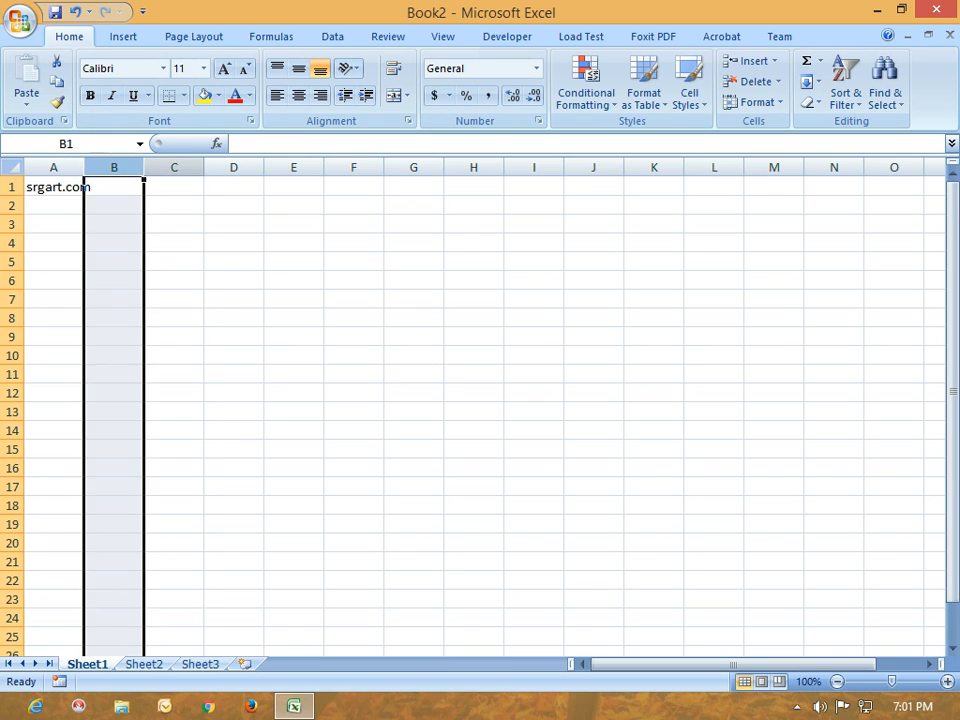
pyautogui.click(174, 168)
pyautogui.click(264, 168)
pyautogui.click(354, 168)
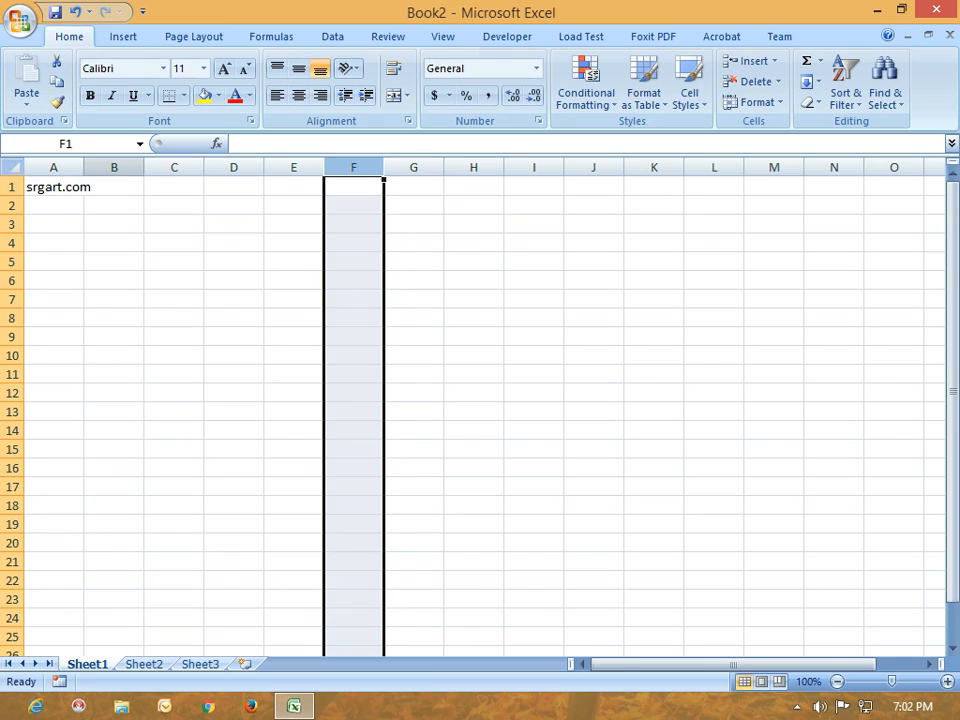
pyautogui.click(114, 168)
pyautogui.click(174, 168)
pyautogui.click(234, 168)
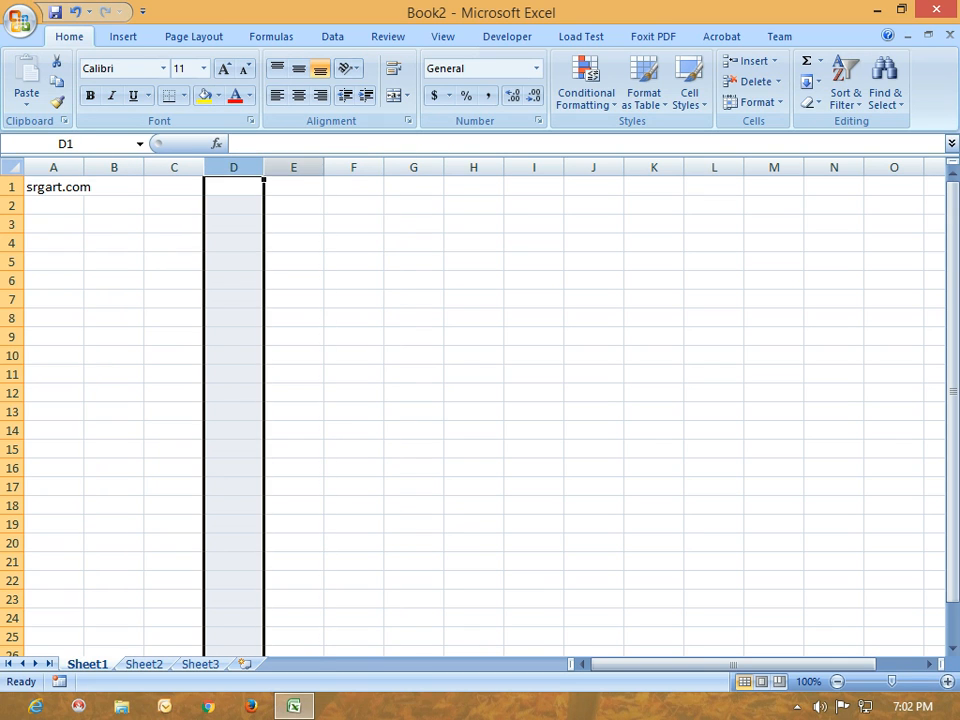
pyautogui.click(294, 168)
# Select rows 1 to 4 one at a time, finishing with cell C2 selected
pyautogui.click(12, 187)
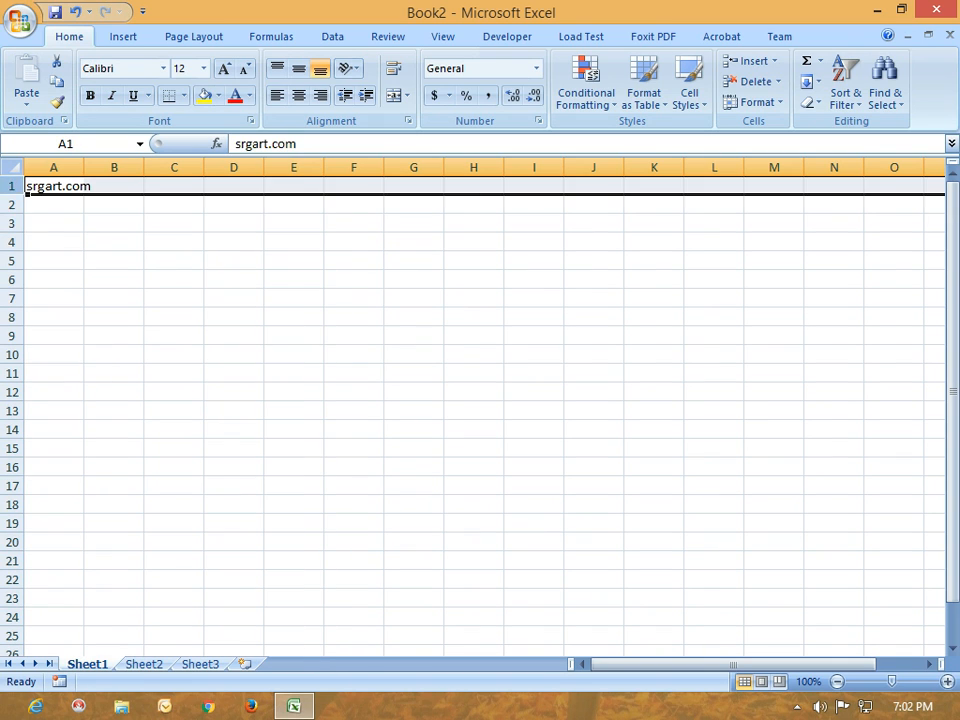
pyautogui.click(12, 205)
pyautogui.click(12, 224)
pyautogui.click(12, 242)
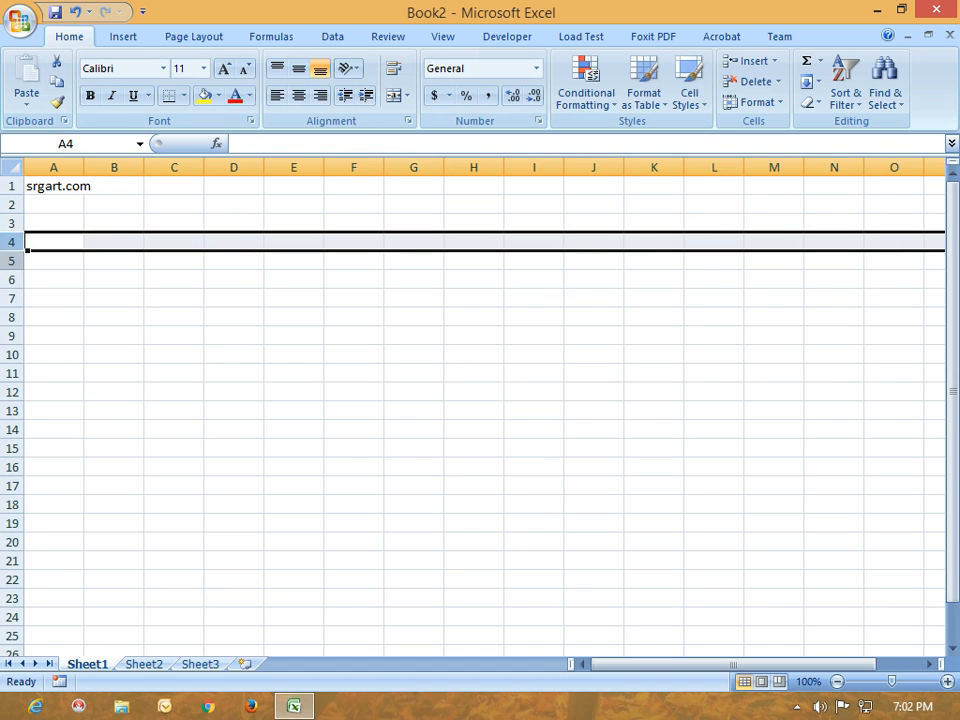
pyautogui.moveTo(118, 222); pyautogui.dragTo(128, 207)
pyautogui.click(174, 204)
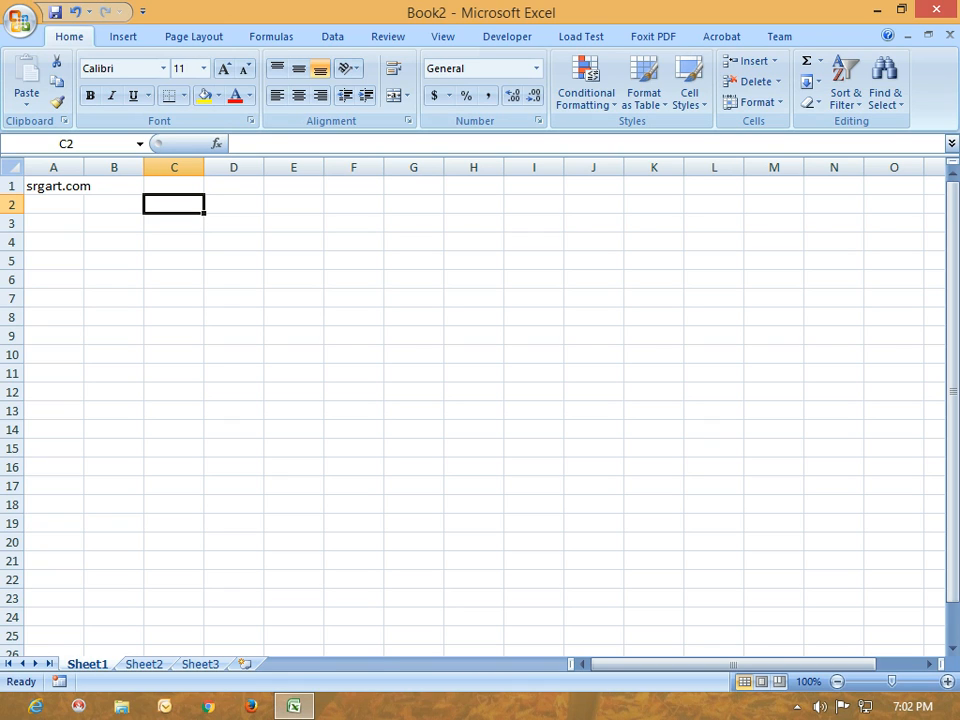
# Select columns A through I together, and return to the single cell A3
pyautogui.moveTo(50, 167); pyautogui.dragTo(546, 167)
pyautogui.click(293, 205)
pyautogui.click(54, 223)
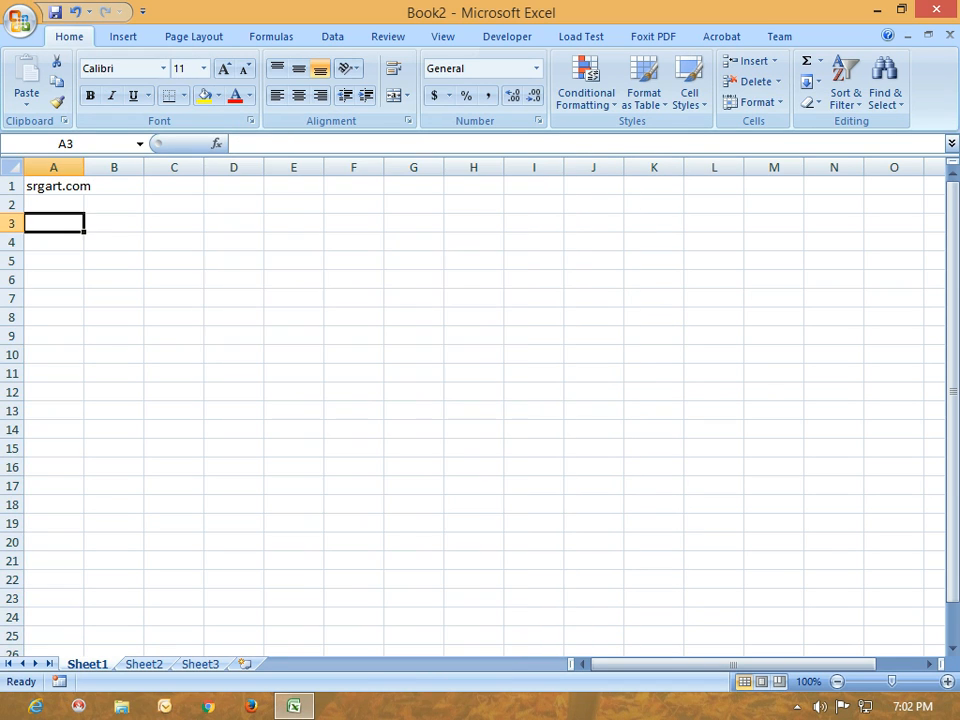
# Select ranges of adjacent rows and make rows 1 to 7 slightly taller
pyautogui.moveTo(11, 223); pyautogui.dragTo(11, 243)
pyautogui.moveTo(11, 251); pyautogui.dragTo(11, 385)
pyautogui.click(53, 204)
pyautogui.moveTo(11, 186); pyautogui.dragTo(11, 317)
pyautogui.click(174, 249)
pyautogui.click(233, 228)
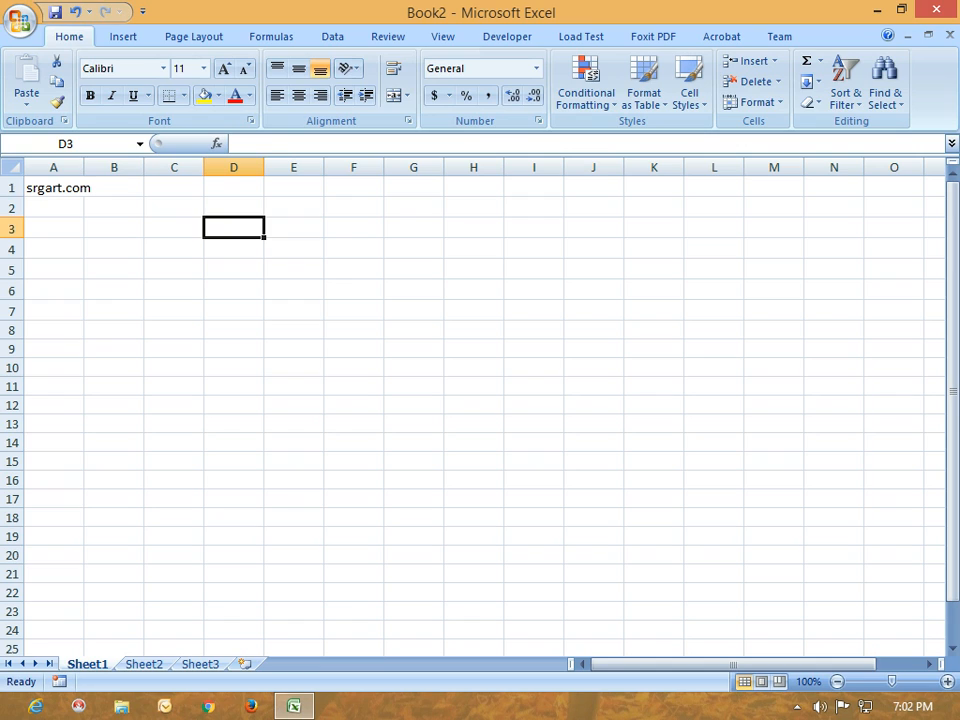
# Select cells A1, C5 and F7 in turn and check the address of each selected cell
pyautogui.click(54, 188)
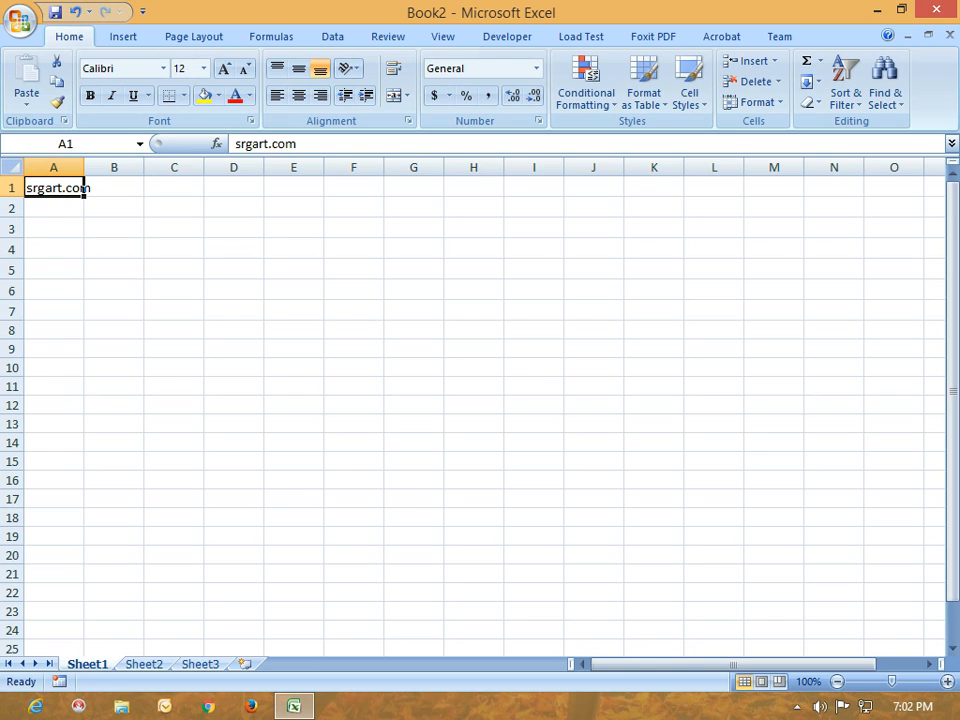
pyautogui.click(174, 270)
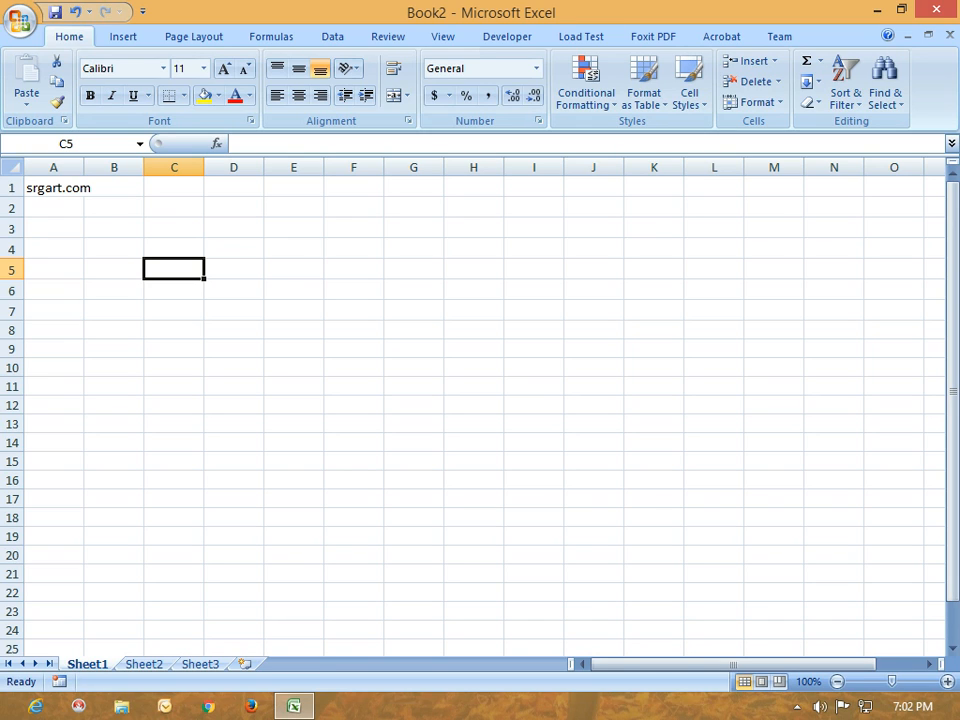
pyautogui.click(354, 311)
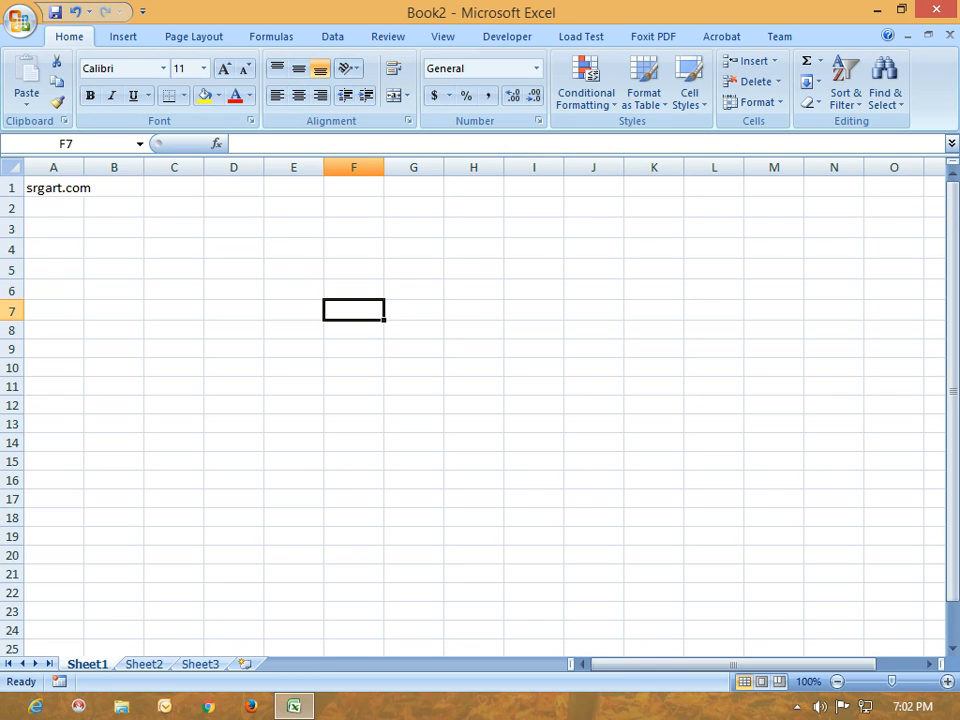
pyautogui.click(66, 144)
pyautogui.press('Escape')
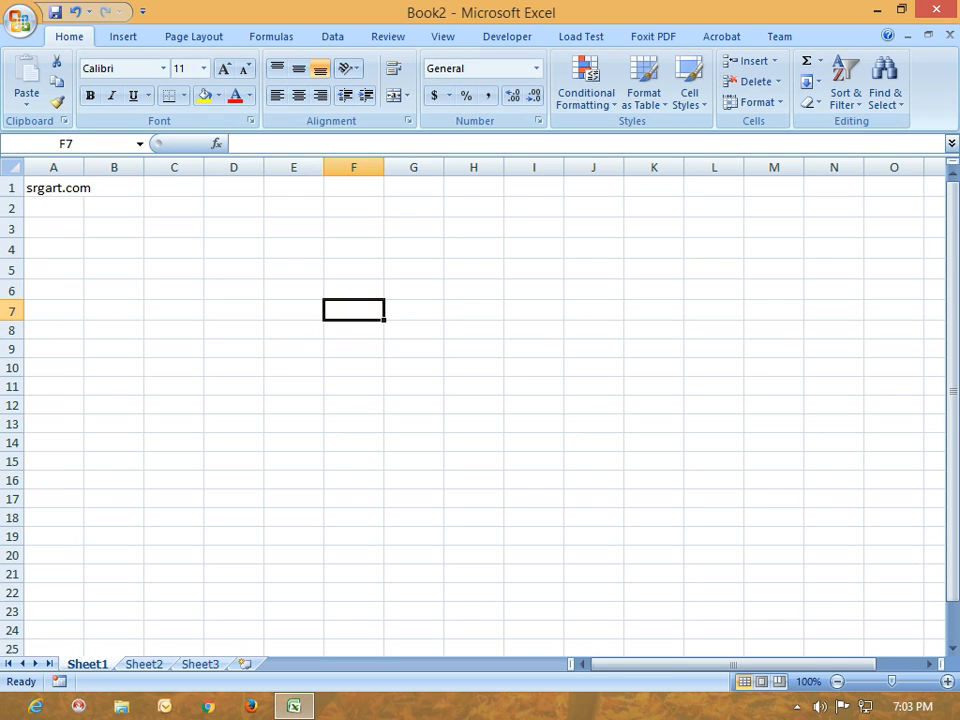
# Select scattered single cells, from D11 to H10, to see how the cell address follows the column and row
pyautogui.click(234, 386)
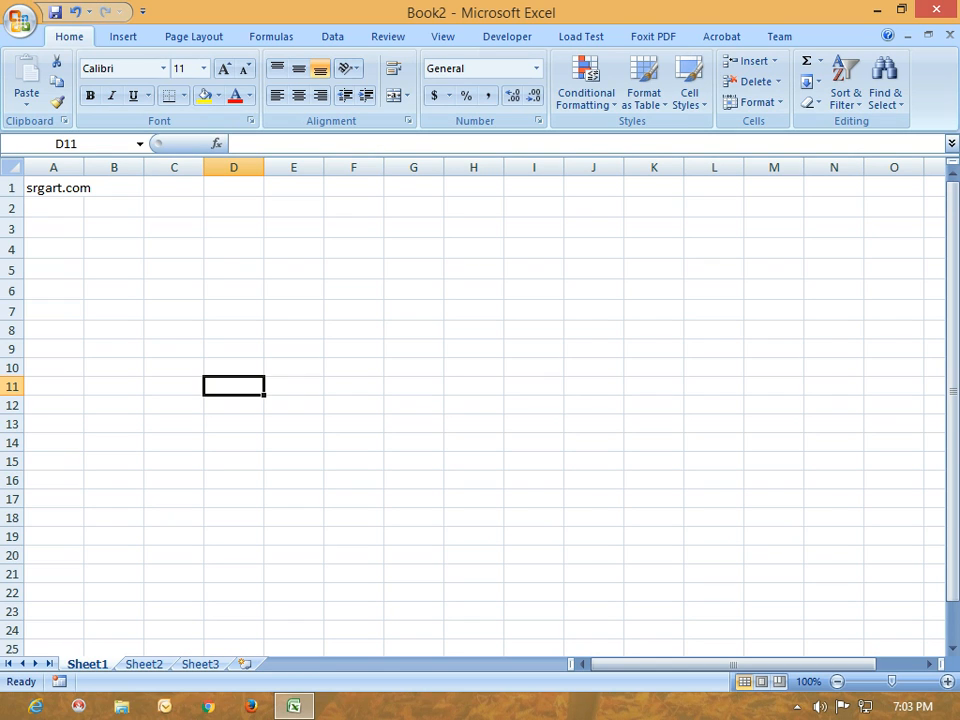
pyautogui.click(294, 368)
pyautogui.click(234, 349)
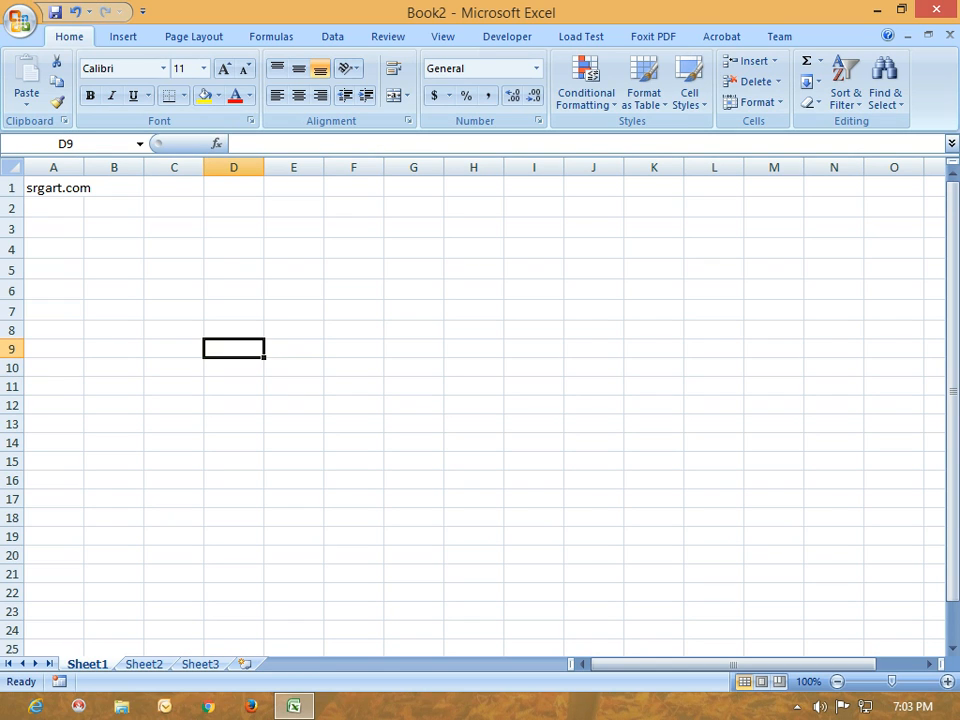
pyautogui.click(174, 290)
pyautogui.click(294, 269)
pyautogui.click(354, 349)
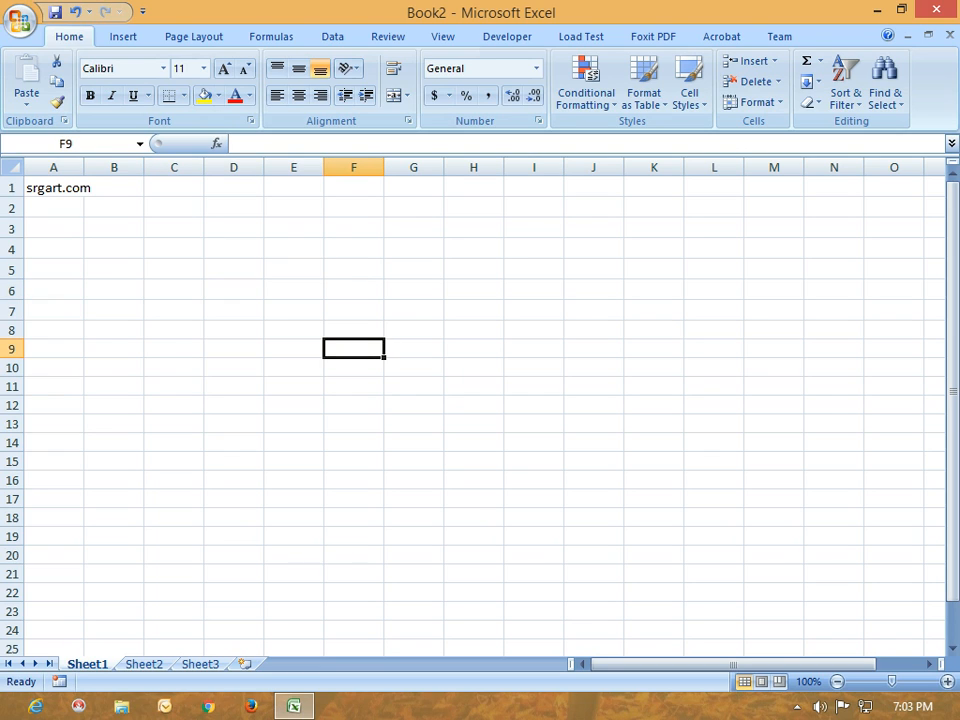
pyautogui.click(234, 270)
pyautogui.click(354, 270)
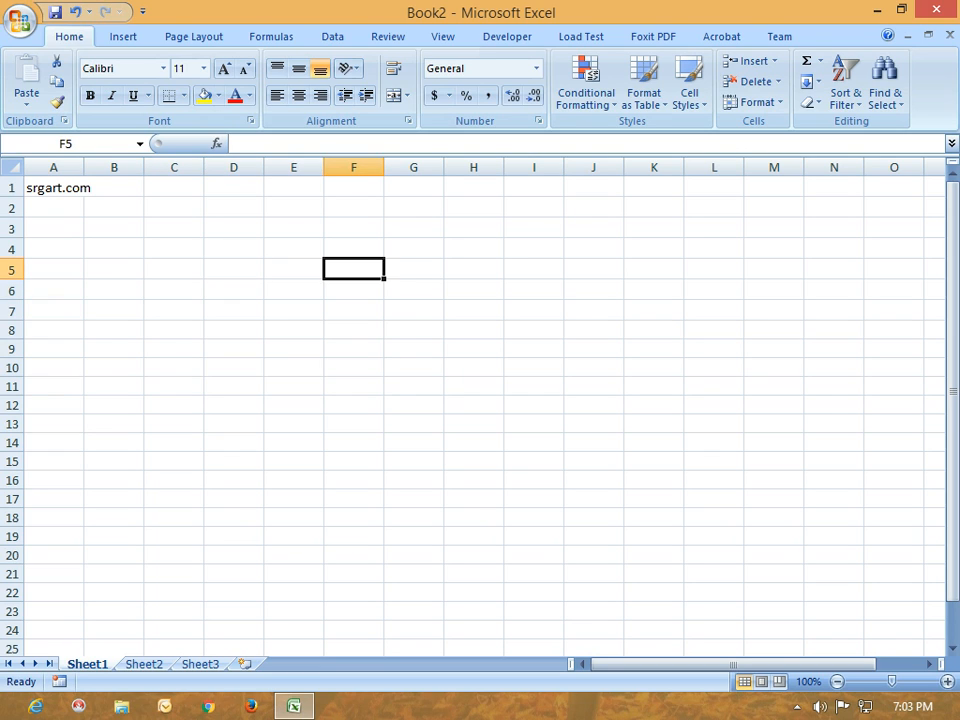
pyautogui.click(474, 368)
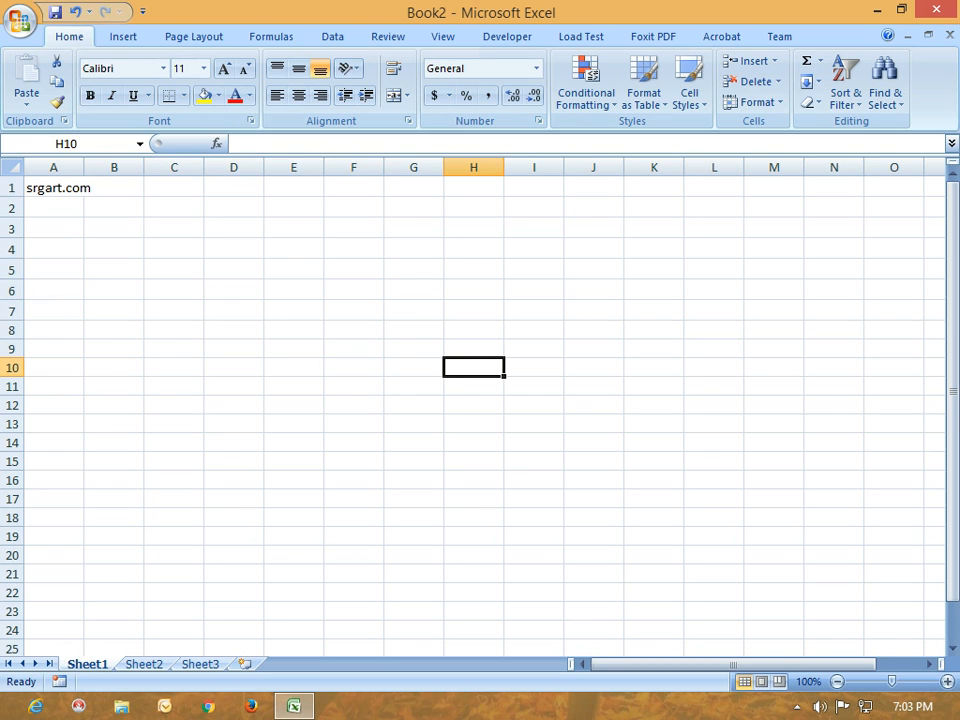
# Select the range C3:H13, all of column D and rows 11 to 14 in turn, ending on cell D5
pyautogui.moveTo(174, 229); pyautogui.dragTo(474, 424)
pyautogui.click(354, 517)
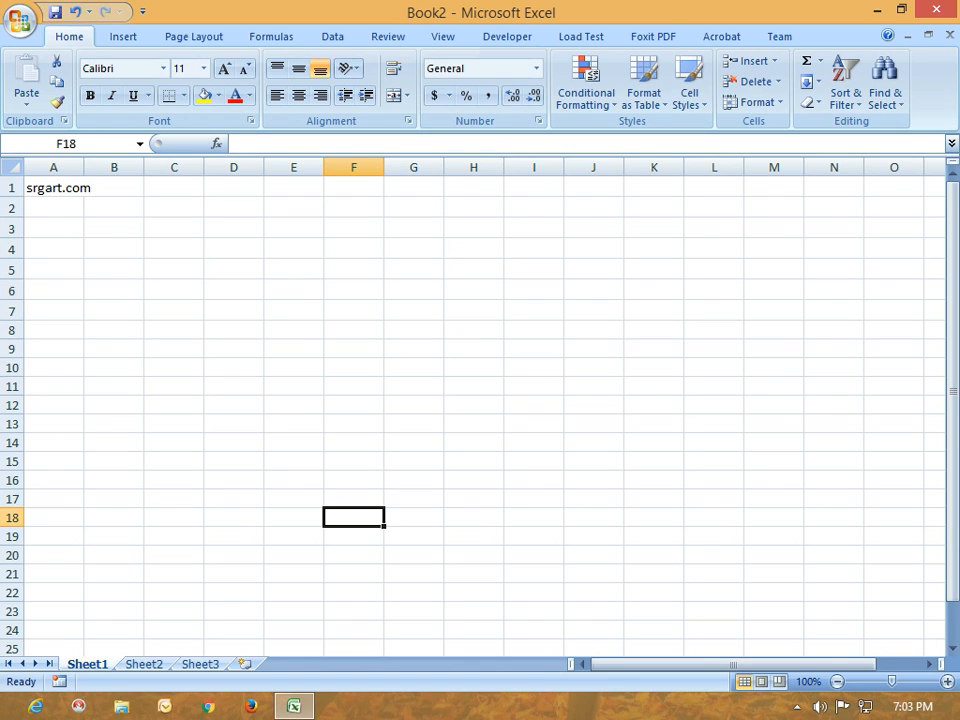
pyautogui.click(234, 291)
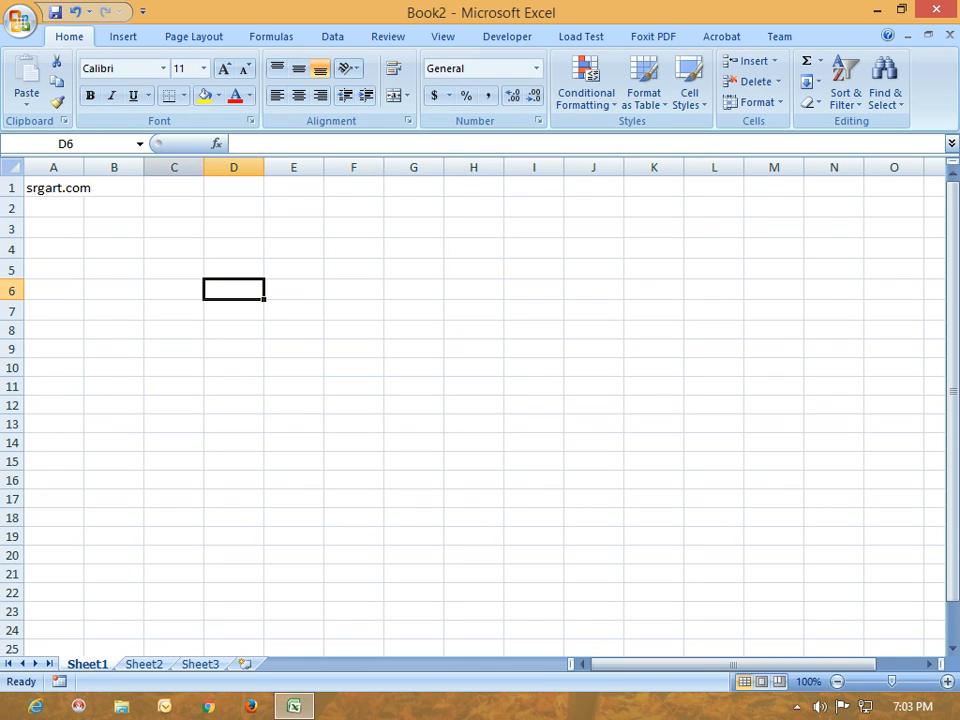
pyautogui.click(234, 168)
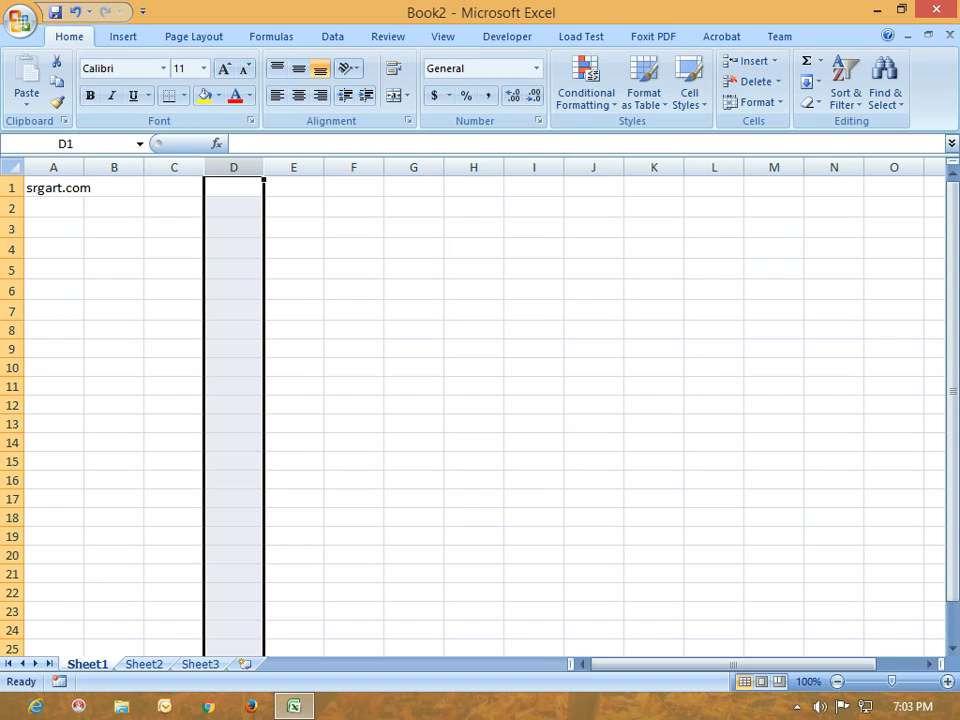
pyautogui.moveTo(12, 387); pyautogui.dragTo(12, 444)
pyautogui.click(234, 269)
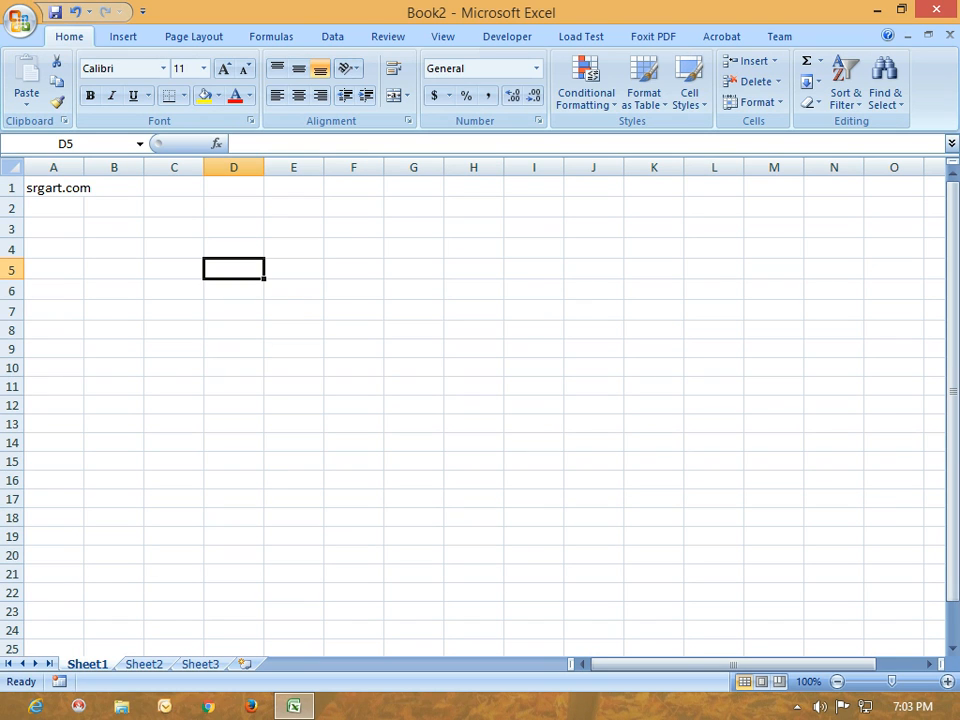
# Widen column A to about twice its width so that srgart.com fits inside cell A1
pyautogui.click(294, 269)
pyautogui.click(294, 311)
pyautogui.click(234, 349)
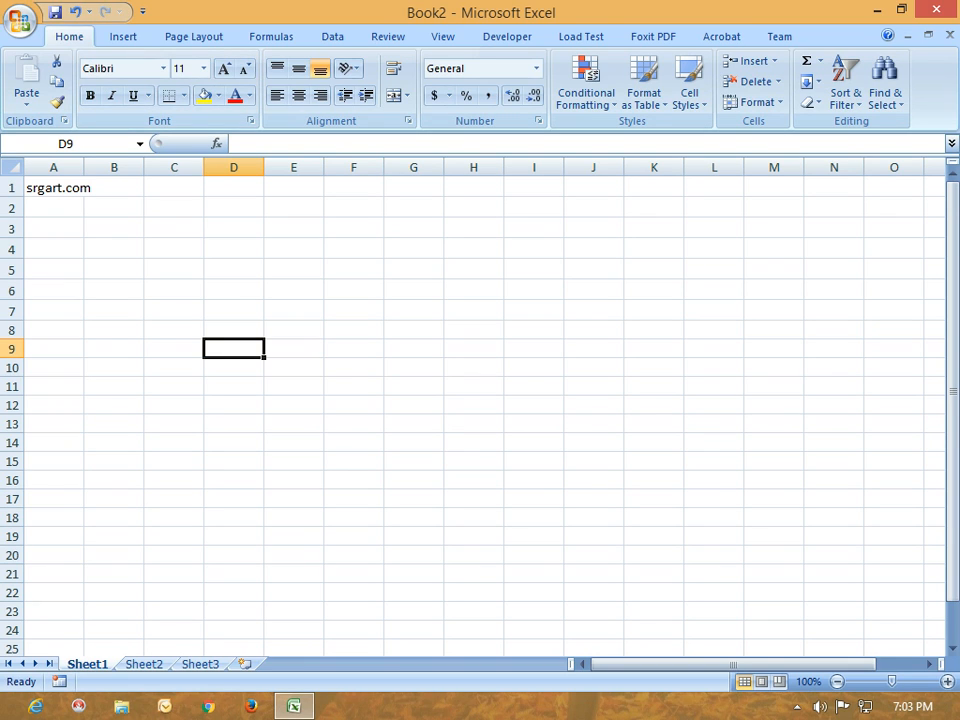
pyautogui.moveTo(84, 167); pyautogui.dragTo(142, 167)
# Enlarge the srgart.com text in cell A1 to font size 26 and reduce it to 14
pyautogui.click(84, 188)
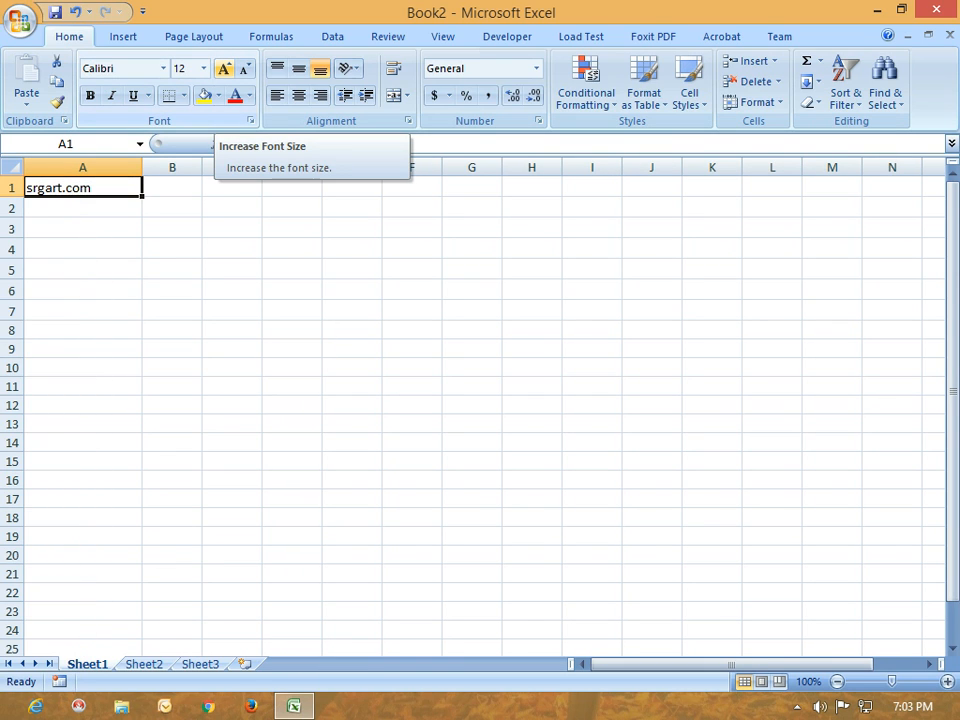
pyautogui.click(224, 68)
pyautogui.click(224, 68)
pyautogui.click(224, 68)
pyautogui.click(224, 68)
pyautogui.click(224, 68)
pyautogui.click(224, 68)
pyautogui.click(224, 68)
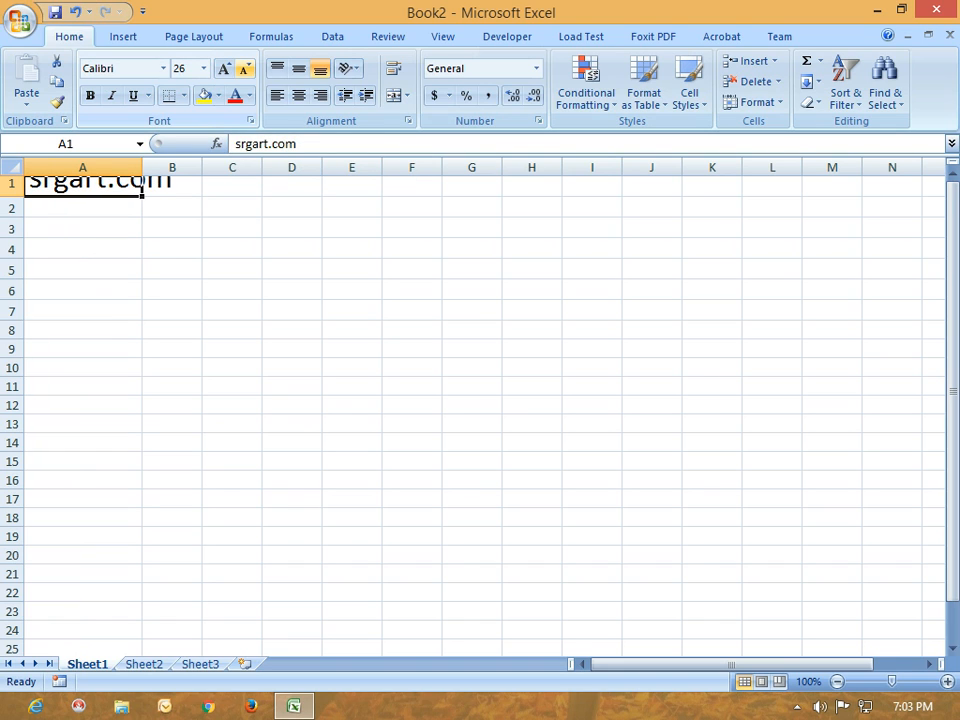
pyautogui.click(244, 68)
pyautogui.click(244, 68)
pyautogui.click(244, 68)
pyautogui.click(244, 68)
pyautogui.click(244, 68)
pyautogui.click(244, 68)
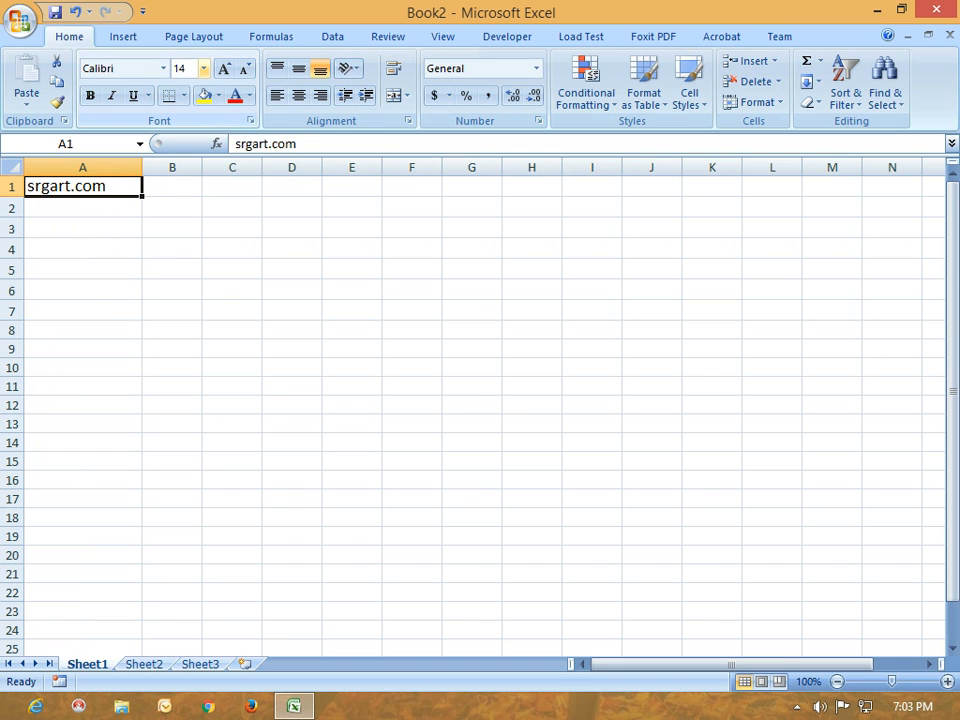
# Set the srgart.com text in cell A1 to font size 12 and the Akruti109 font
pyautogui.click(203, 68)
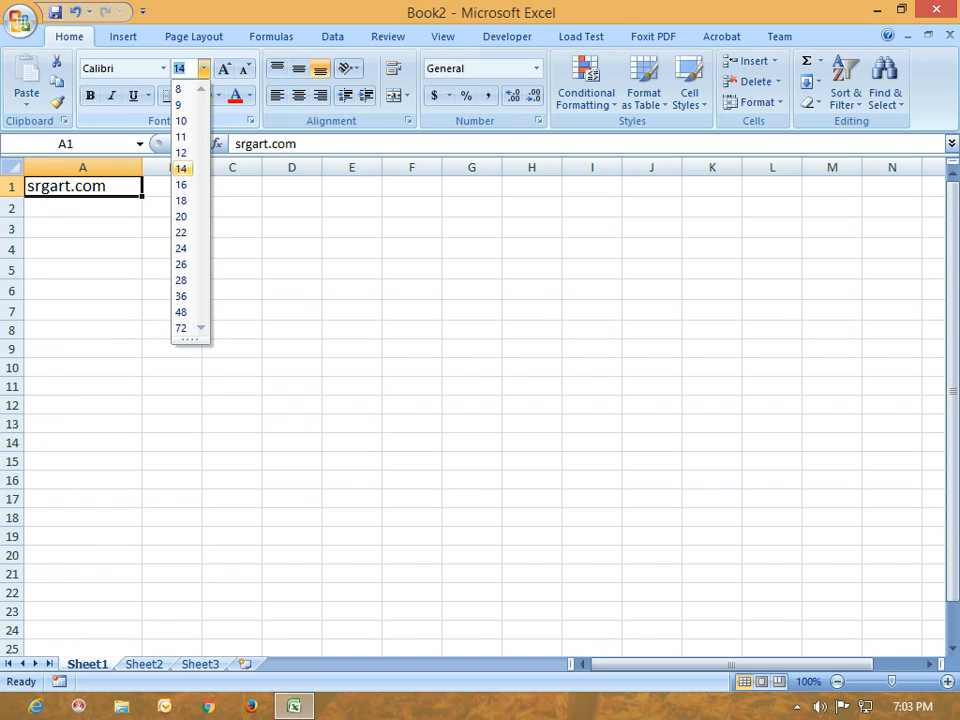
pyautogui.click(181, 152)
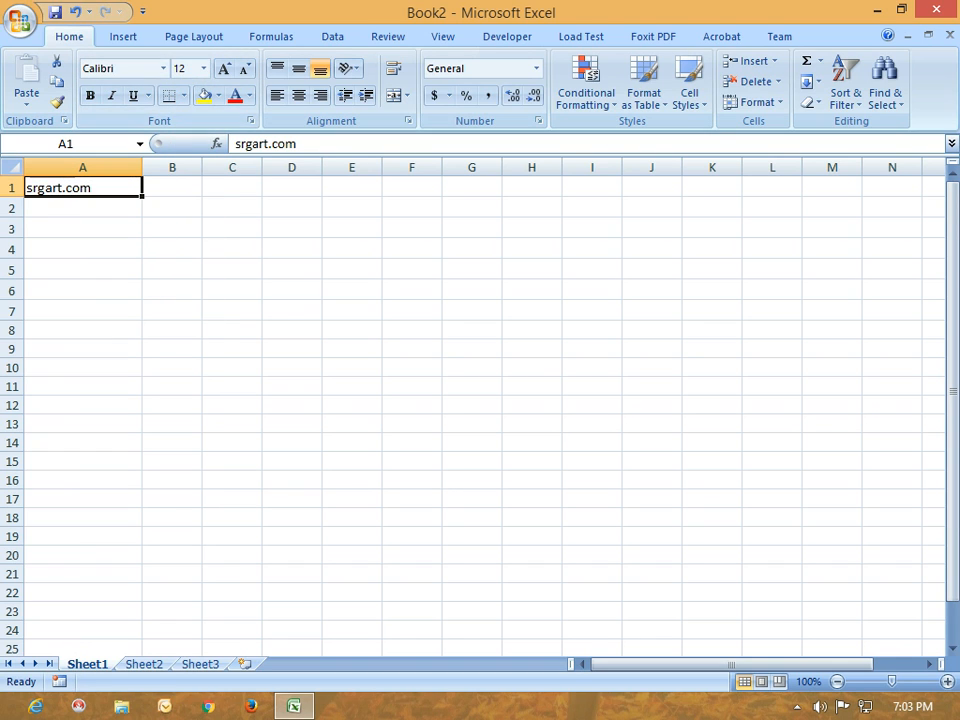
pyautogui.click(163, 68)
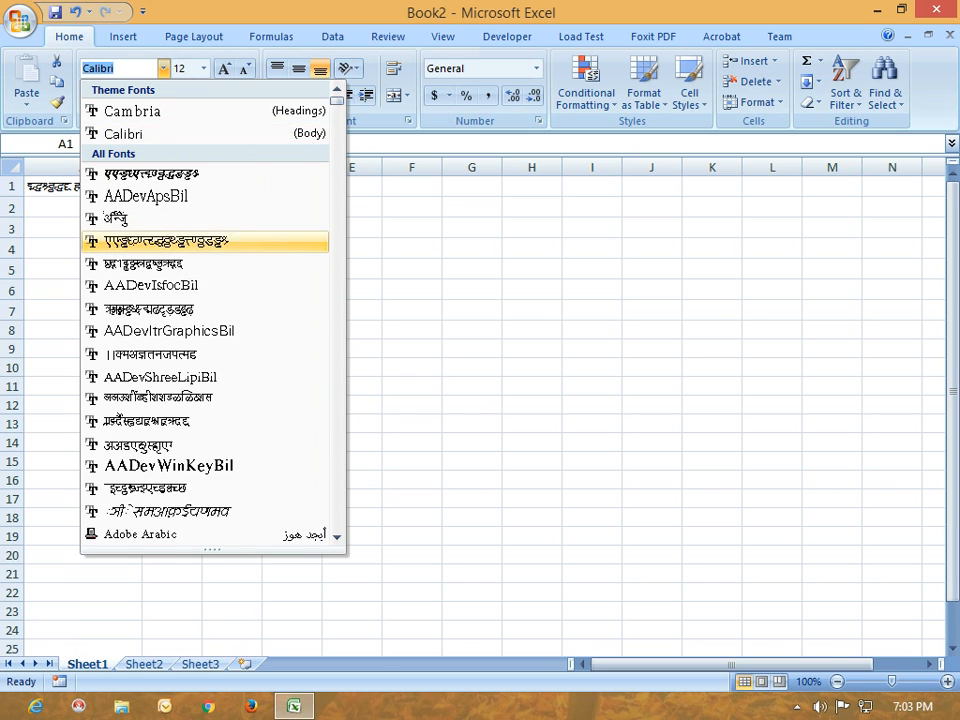
pyautogui.scroll(-10, 200, 420)
pyautogui.scroll(-5, 200, 400)
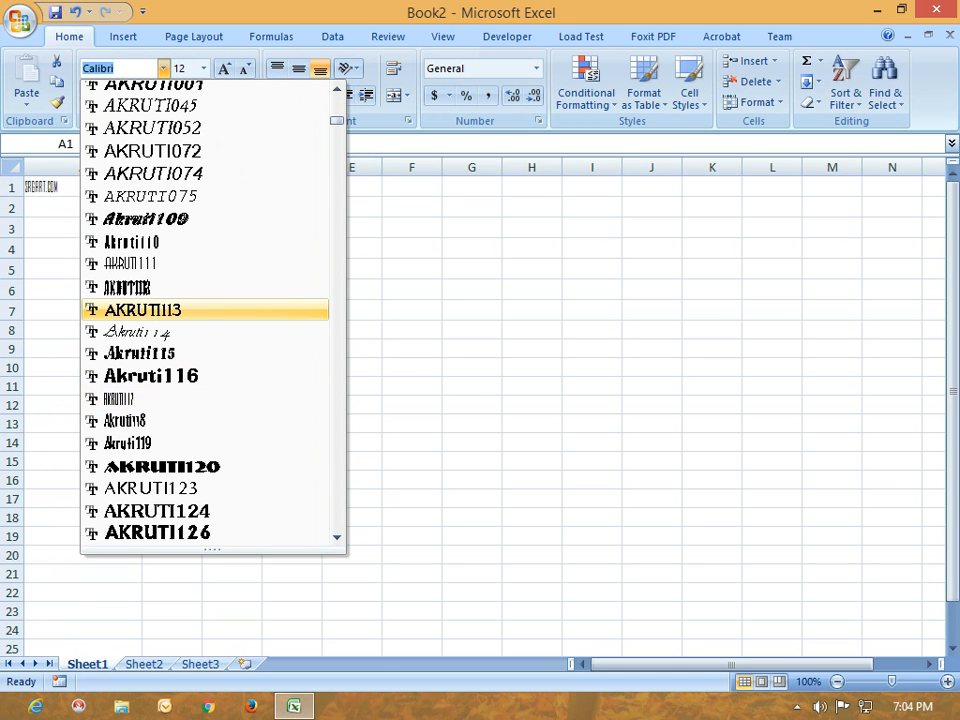
pyautogui.click(145, 219)
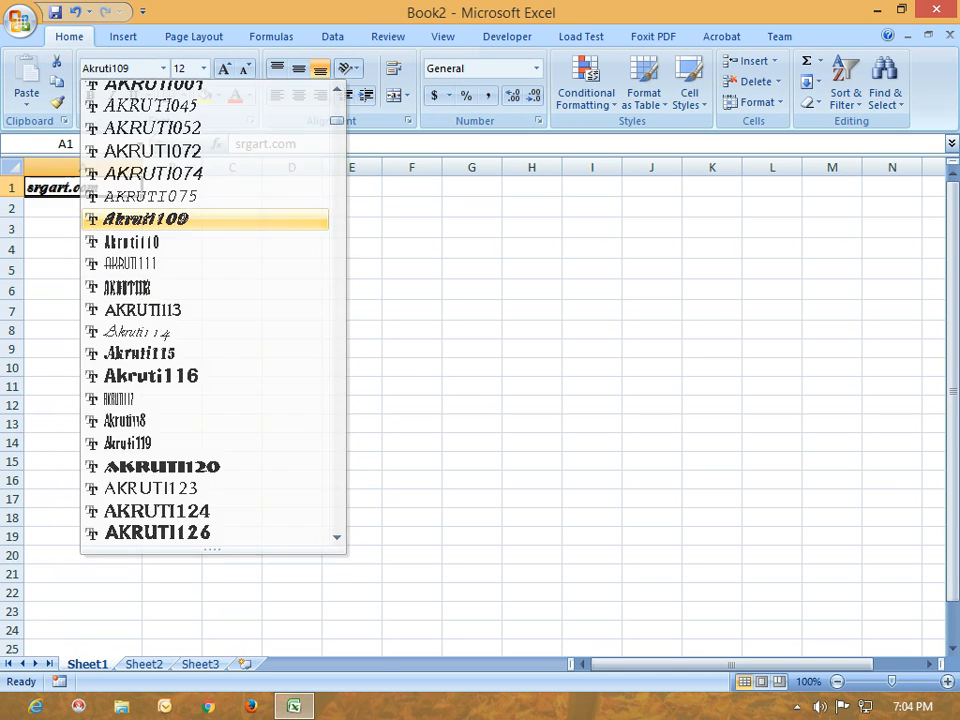
# Widen column A slightly and make the srgart.com text in cell A1 bold, italic and underlined
pyautogui.moveTo(142, 167); pyautogui.dragTo(162, 167)
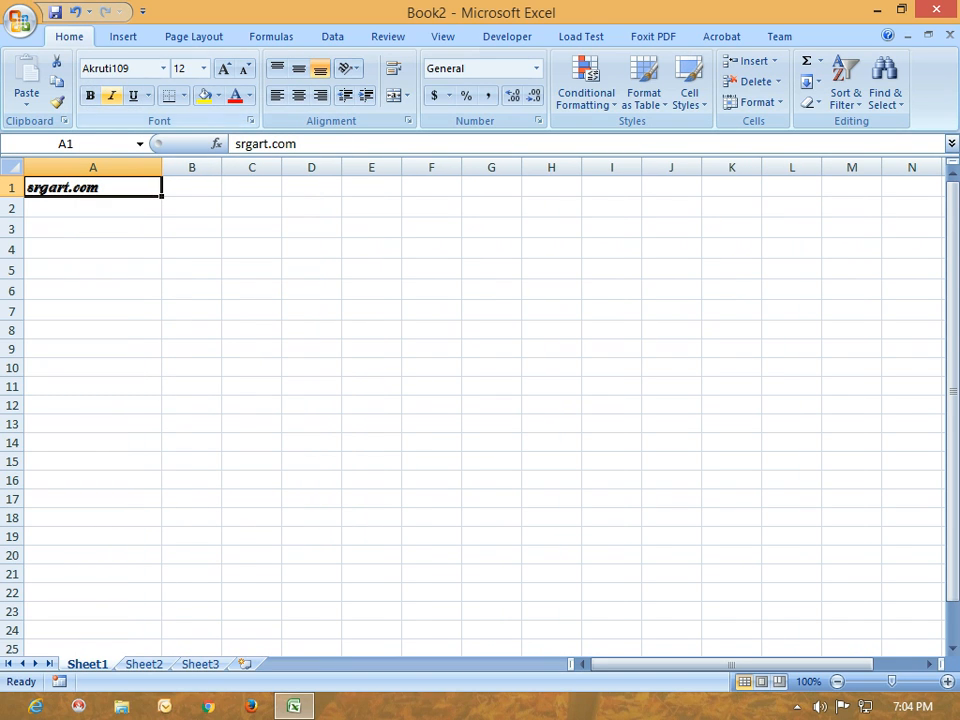
pyautogui.hotkey('ctrl', 'b')
pyautogui.hotkey('ctrl', 'i')
pyautogui.hotkey('ctrl', 'u')
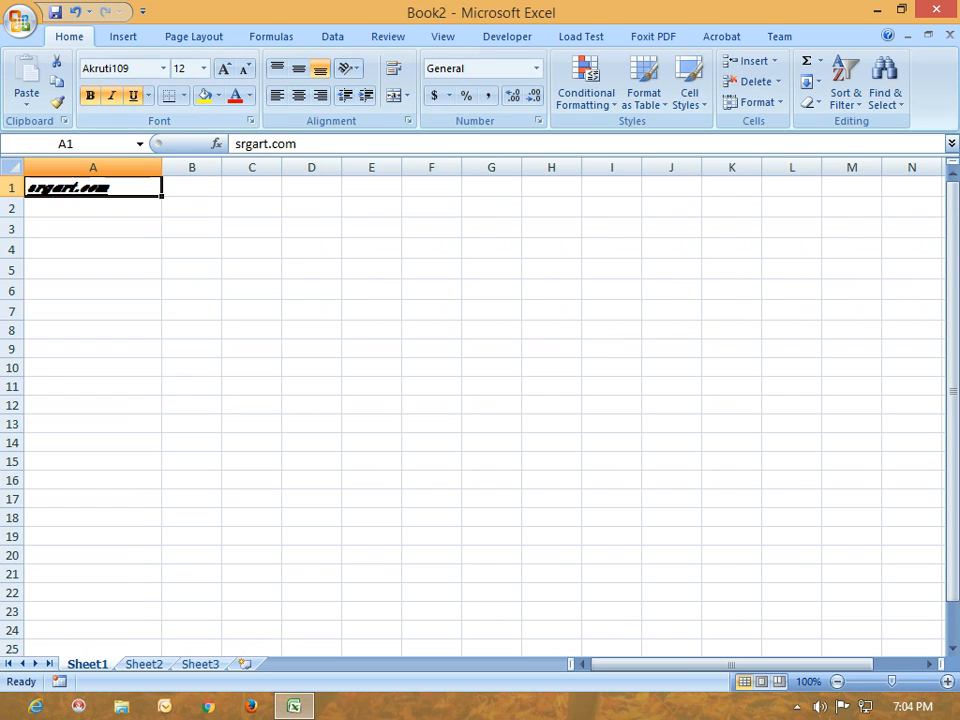
# Change the srgart.com text in A1 to the AkOfficeTmlValluvan font and remove its underline, italic and bold formatting
pyautogui.click(163, 69)
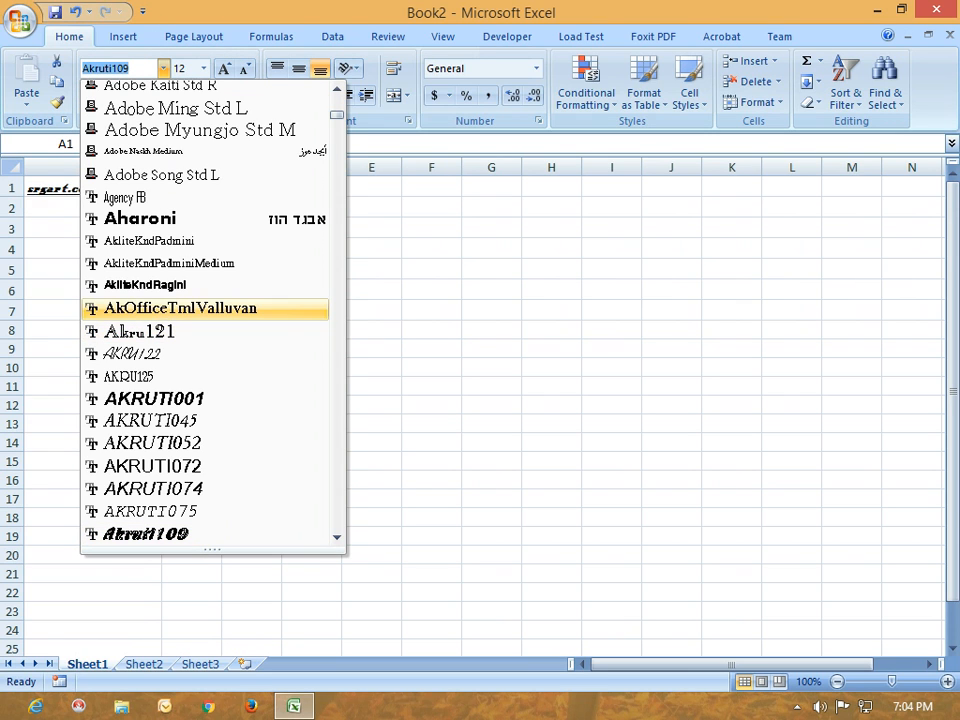
pyautogui.click(180, 309)
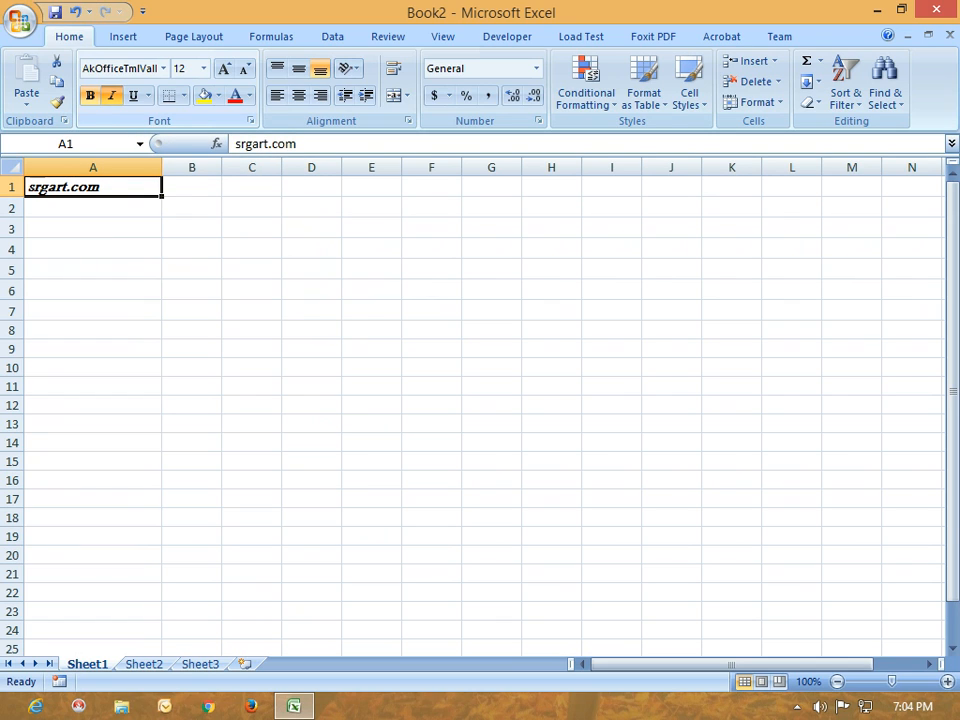
pyautogui.click(112, 95)
pyautogui.click(112, 95)
pyautogui.hotkey('ctrl', 'i')
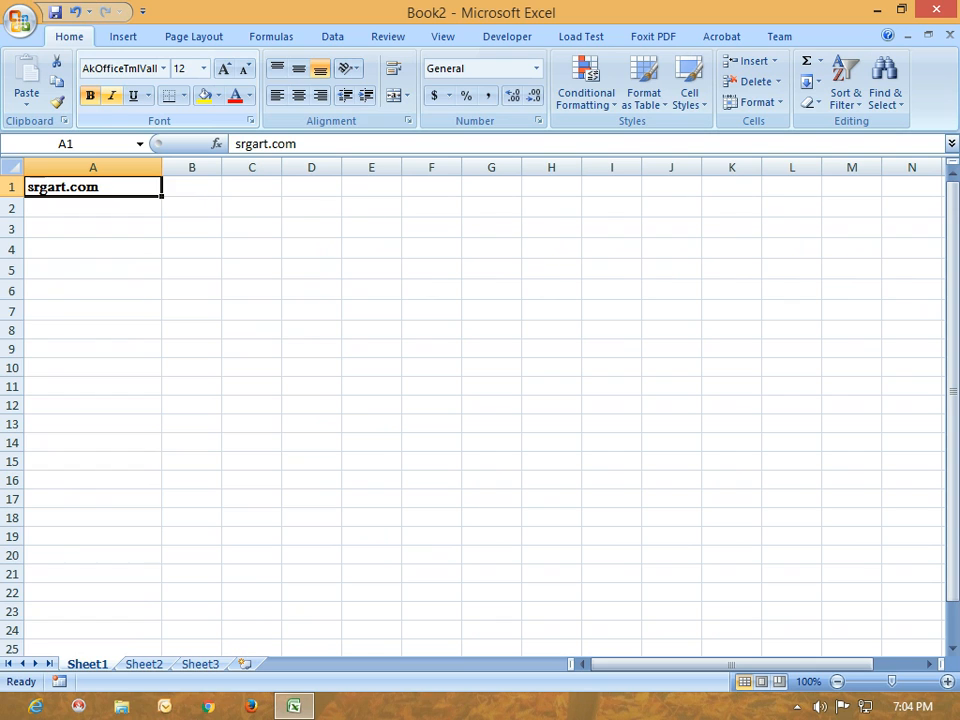
pyautogui.hotkey('ctrl', 'b')
pyautogui.hotkey('ctrl', 'b')
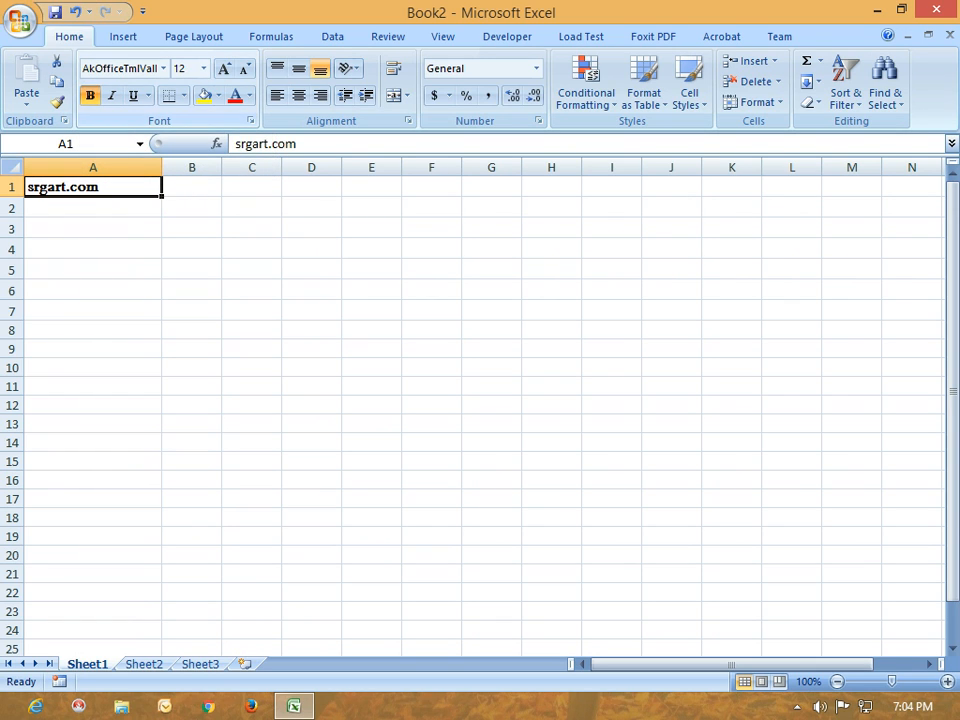
pyautogui.hotkey('ctrl', 'b')
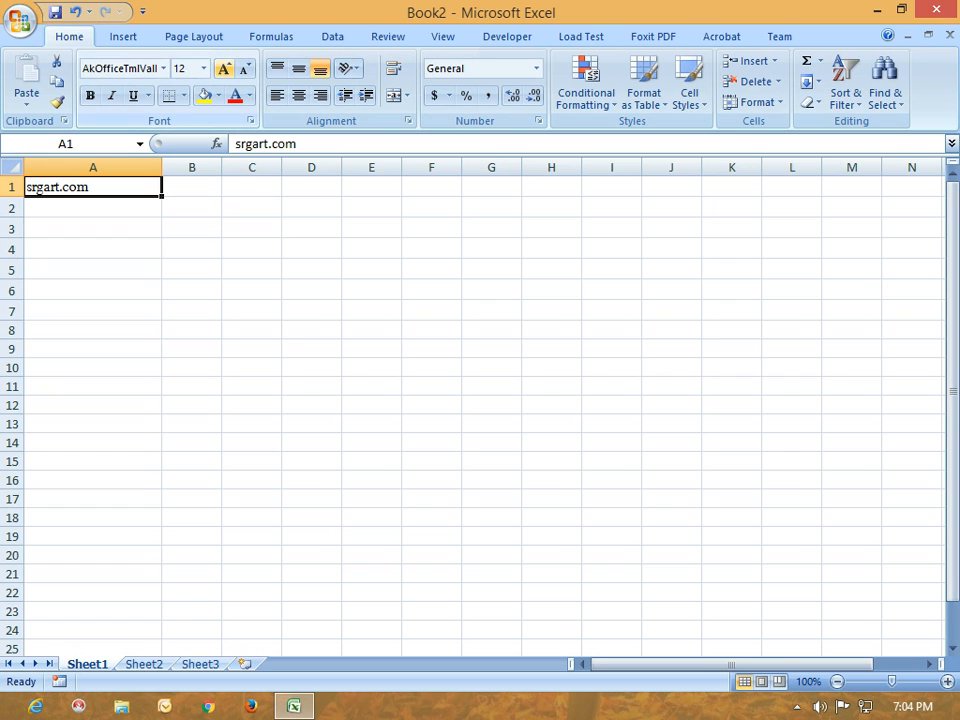
# Apply all borders to the range A1:C6 and deselect it
pyautogui.moveTo(40, 187); pyautogui.dragTo(252, 289)
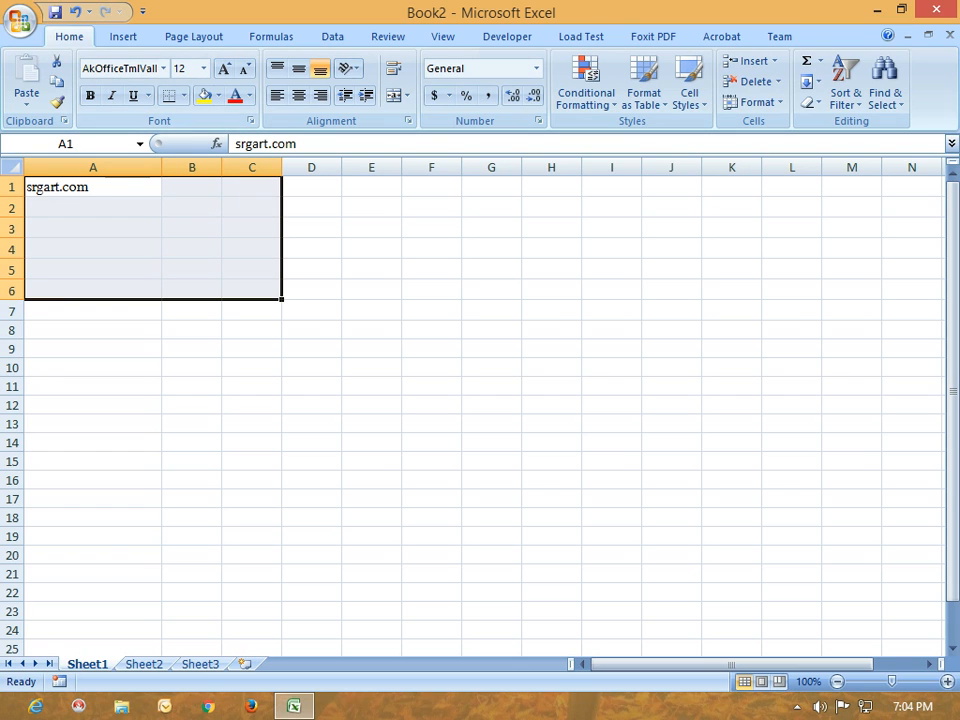
pyautogui.click(183, 95)
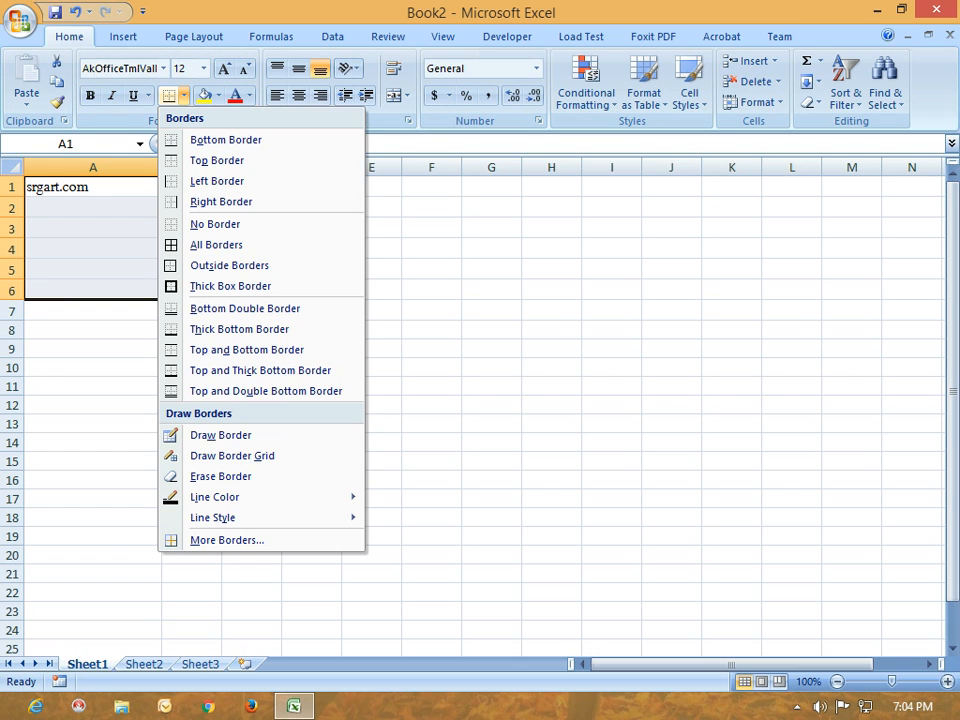
pyautogui.click(217, 245)
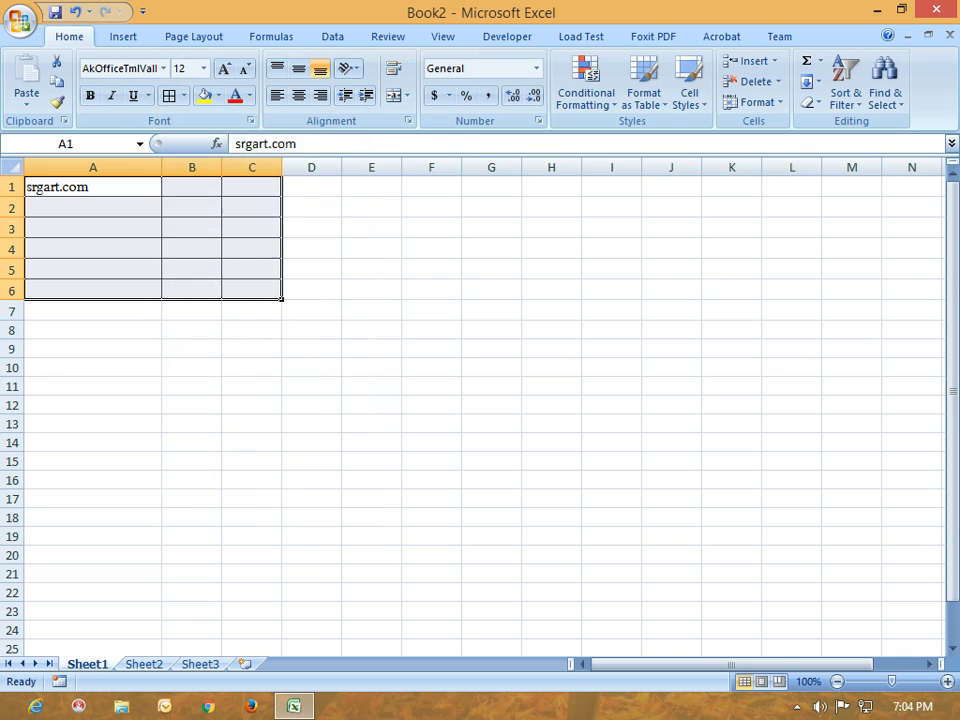
pyautogui.click(191, 330)
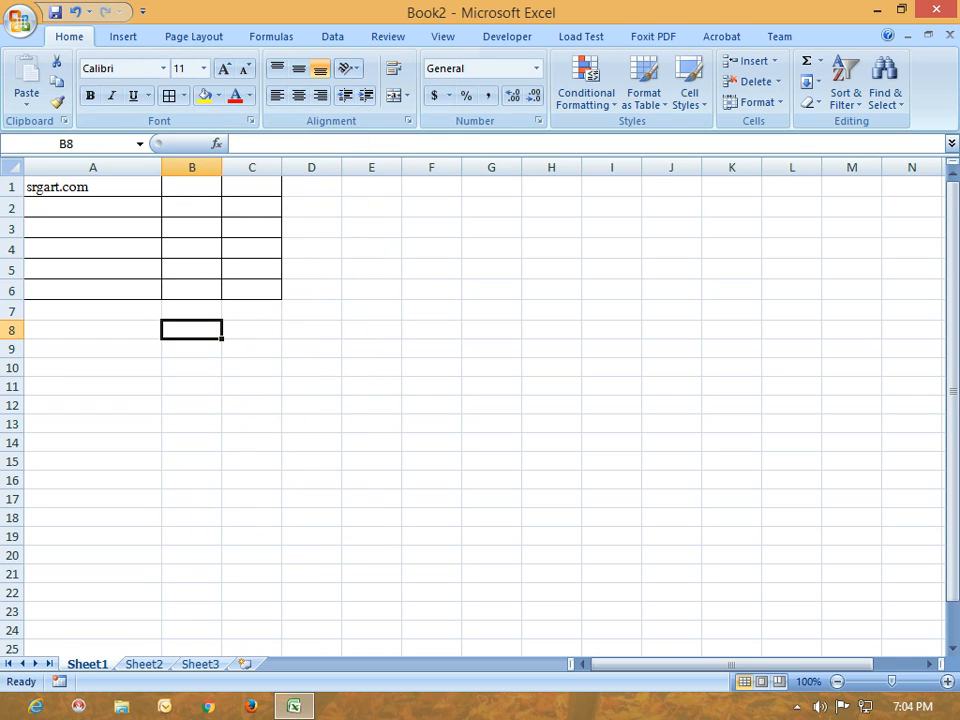
pyautogui.moveTo(105, 311); pyautogui.dragTo(191, 405)
pyautogui.click(311, 330)
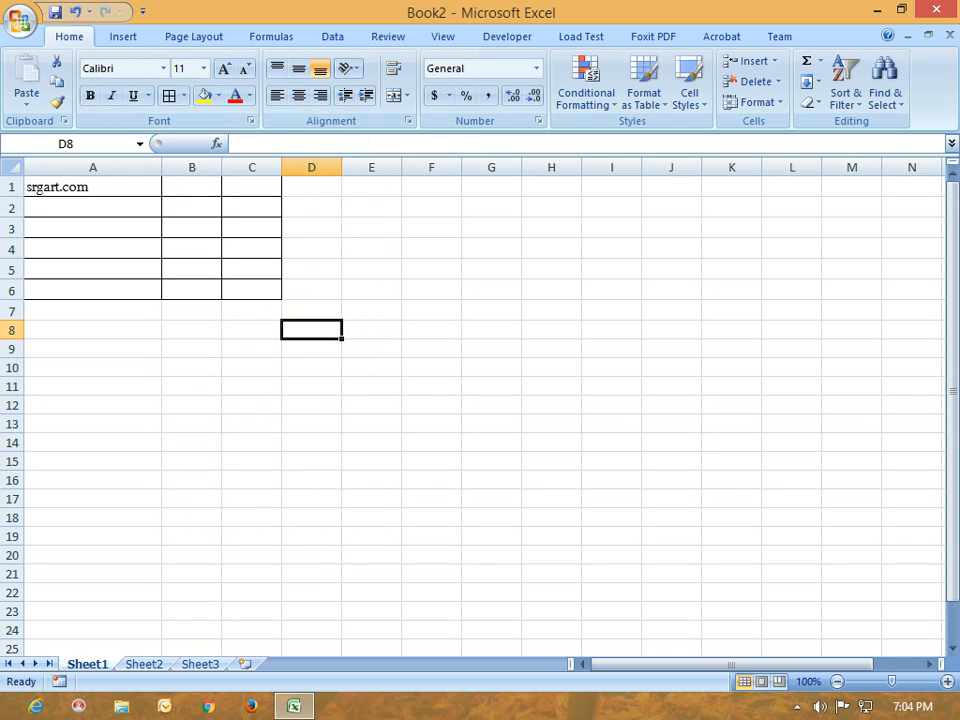
# Preview the sheet as it would print, enlarge the bordered table in the preview, and return to the worksheet
pyautogui.moveTo(93, 187); pyautogui.dragTo(252, 290)
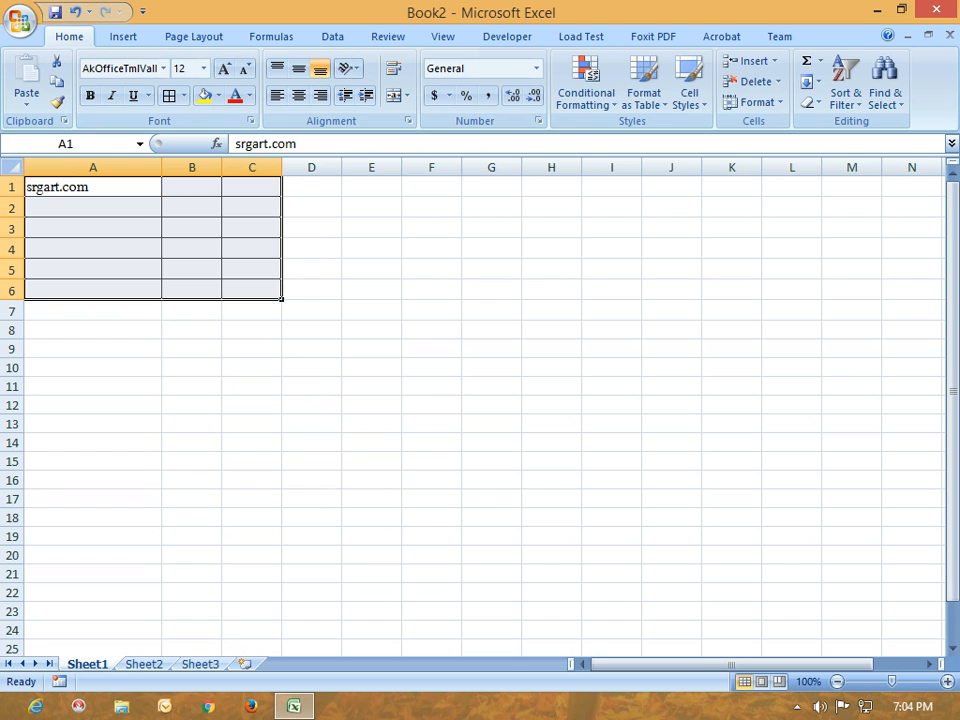
pyautogui.moveTo(93, 187); pyautogui.dragTo(252, 290)
pyautogui.click(20, 20)
pyautogui.moveTo(59, 229)
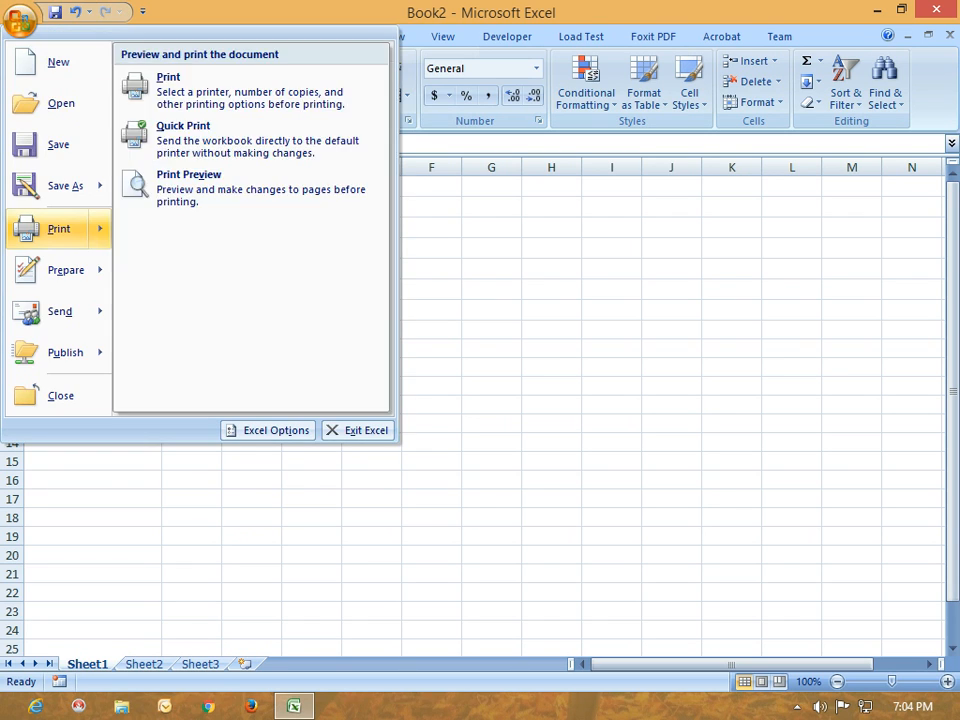
pyautogui.click(190, 186)
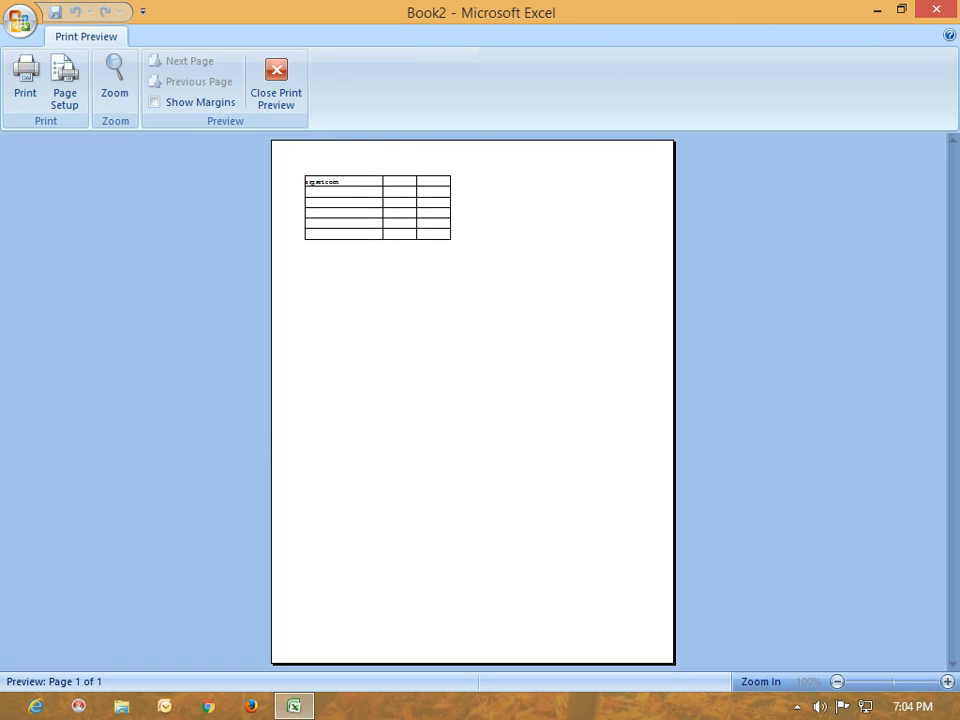
pyautogui.click(318, 183)
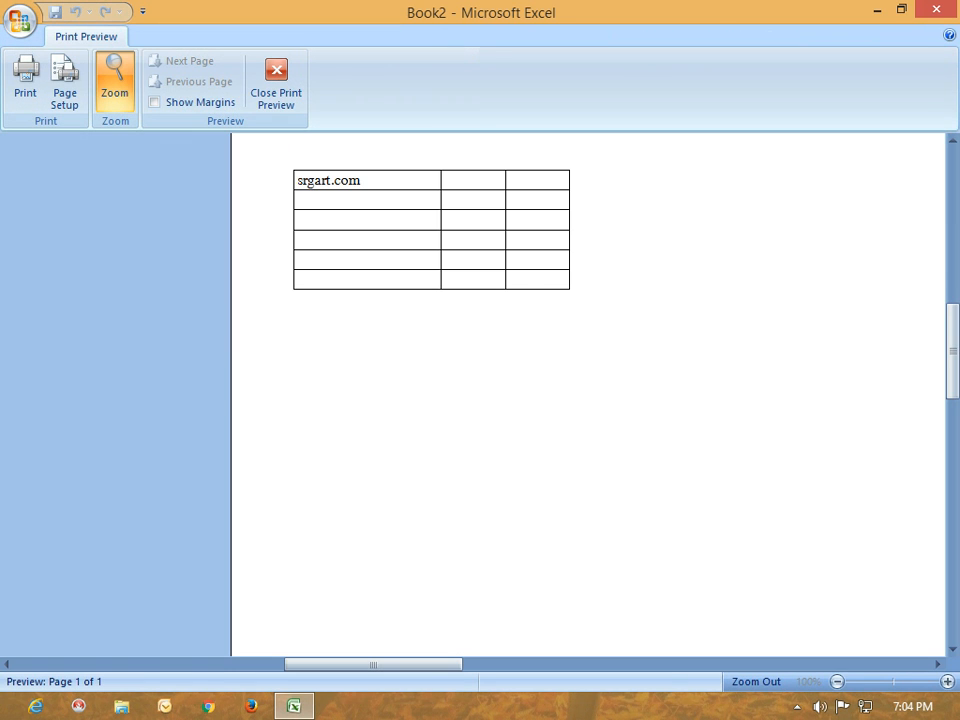
pyautogui.click(276, 80)
# Compare the unbordered ranges E3:E13 and B9:F13 with the bordered range A1:C6 by selecting each in turn
pyautogui.moveTo(371, 226); pyautogui.dragTo(371, 424)
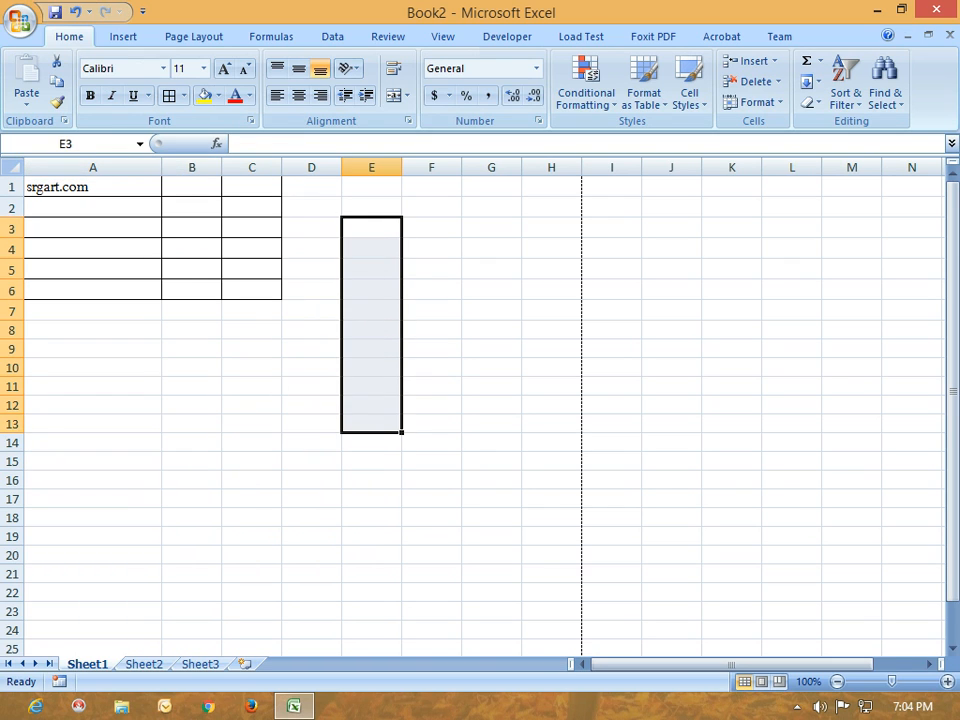
pyautogui.moveTo(192, 348); pyautogui.dragTo(431, 424)
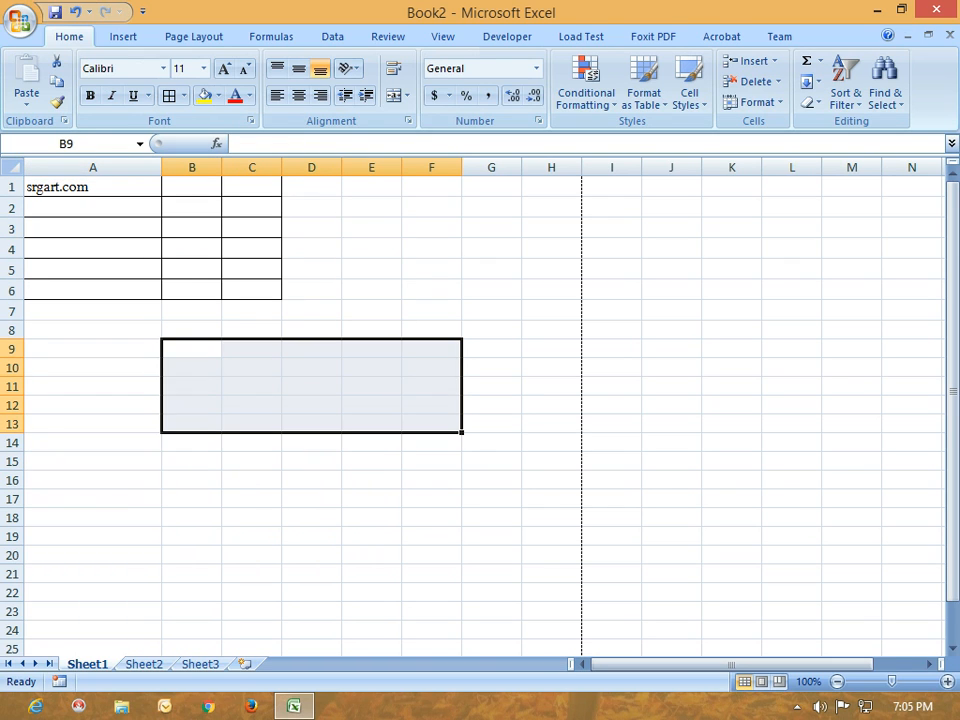
pyautogui.moveTo(92, 187); pyautogui.dragTo(252, 290)
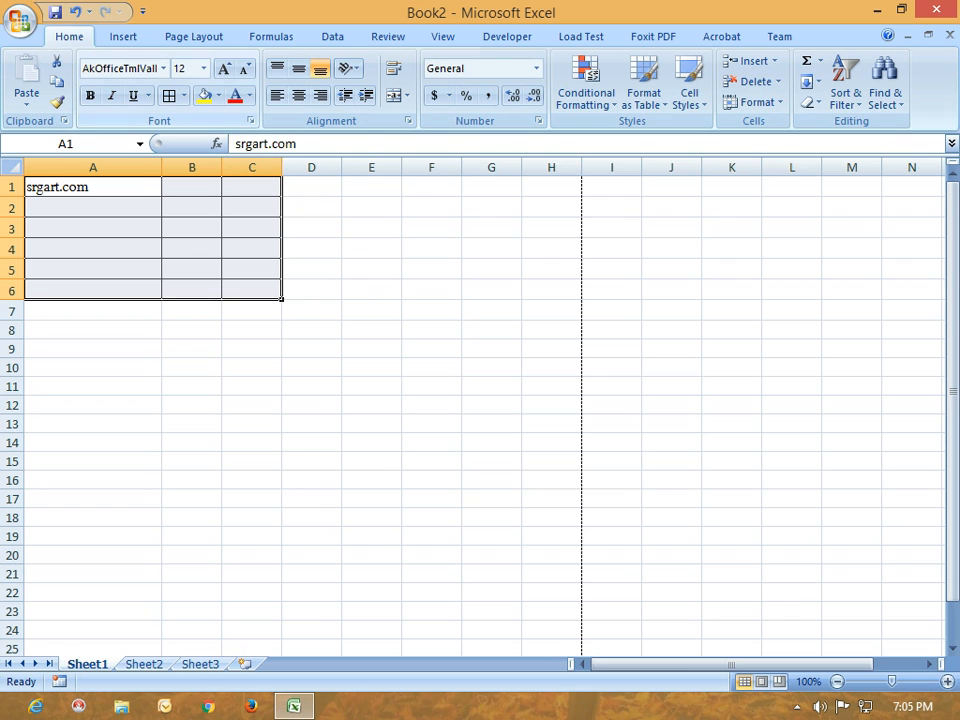
pyautogui.click(184, 96)
pyautogui.press('Escape')
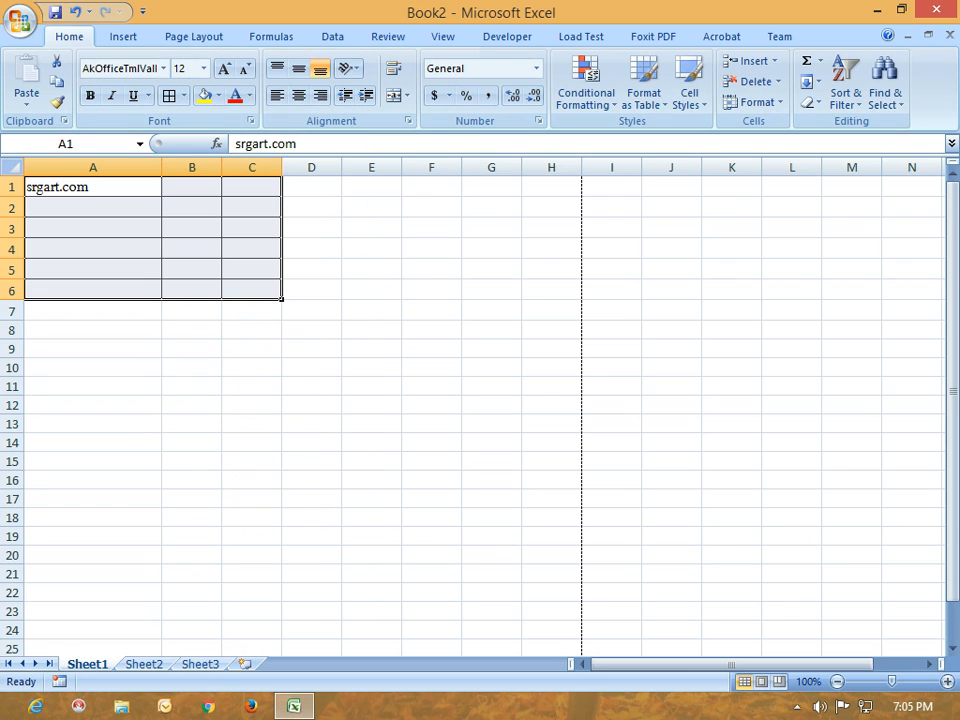
# Fill the range A1:C6 with dark teal and set its font color to white
pyautogui.moveTo(92, 187); pyautogui.dragTo(252, 290)
pyautogui.moveTo(92, 187); pyautogui.dragTo(252, 290)
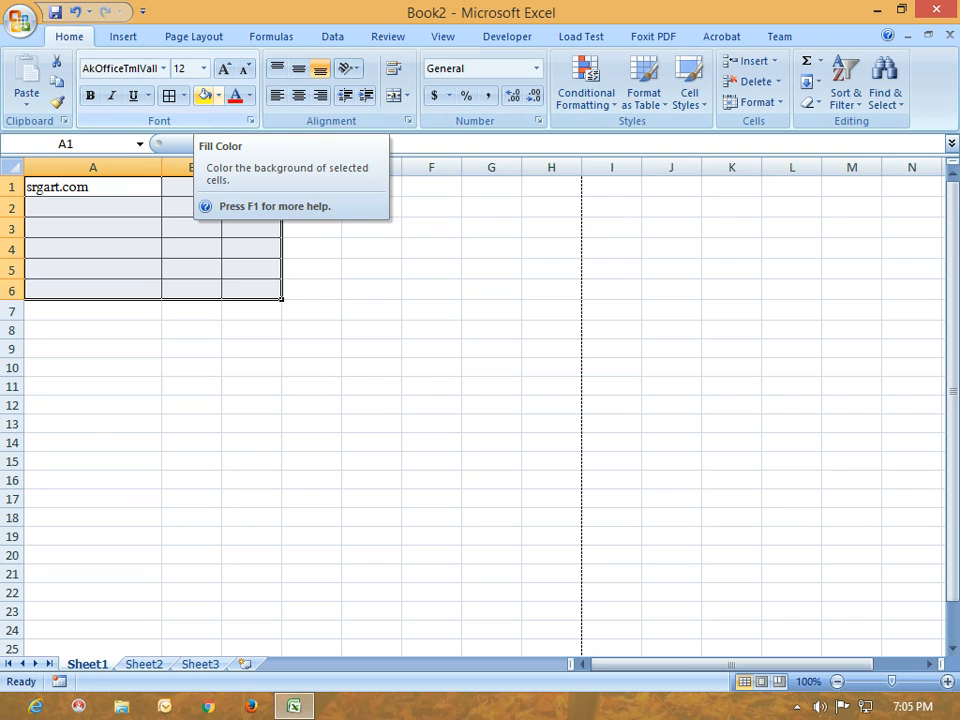
pyautogui.click(218, 95)
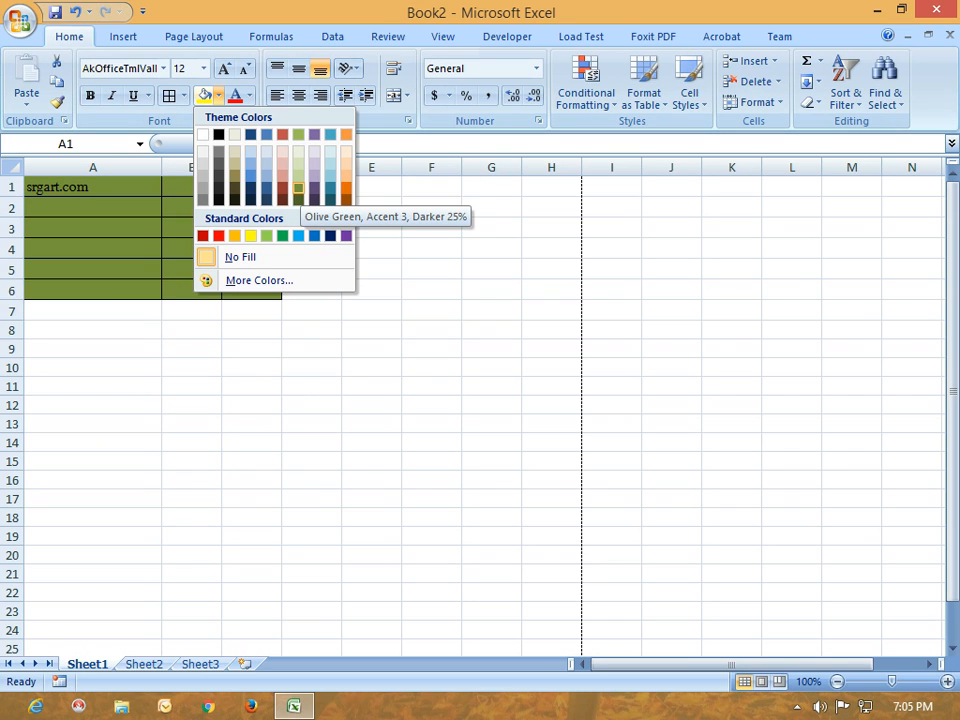
pyautogui.click(330, 188)
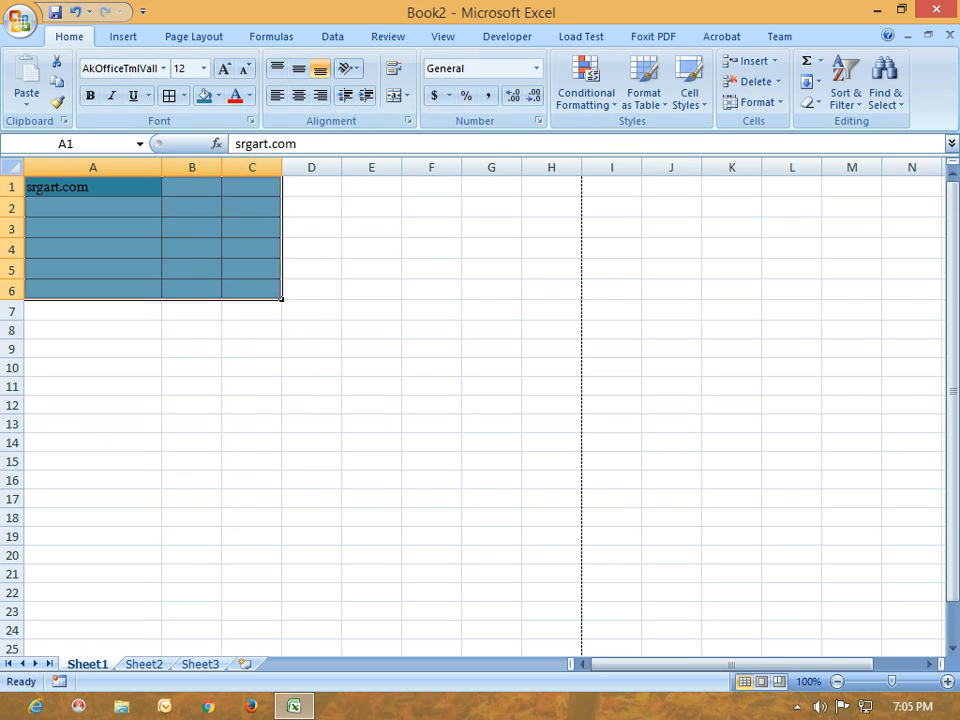
pyautogui.click(249, 95)
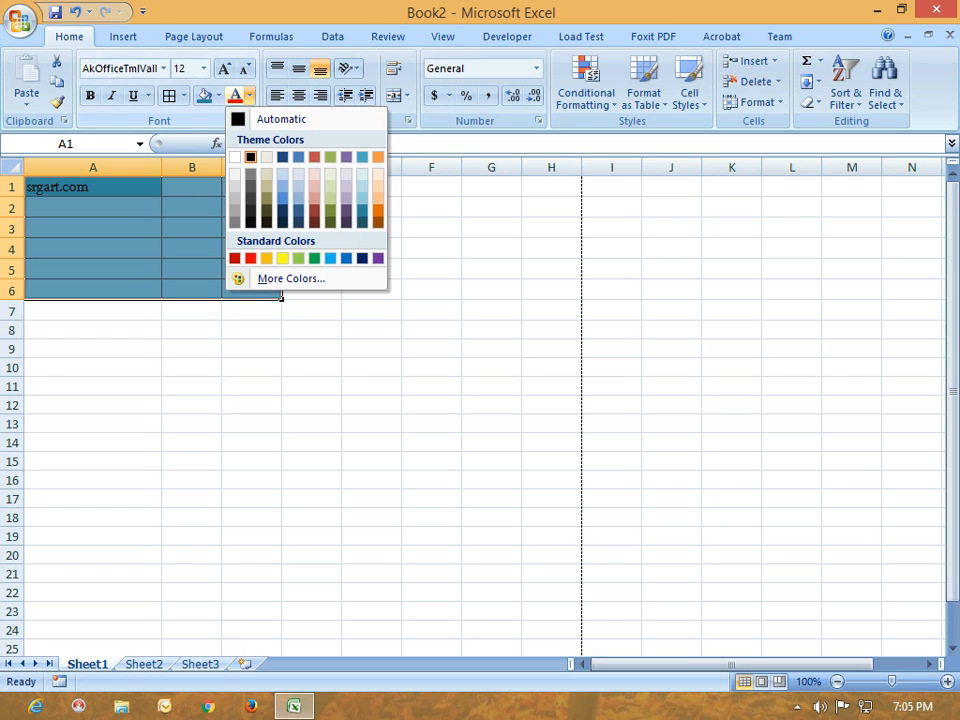
pyautogui.click(242, 156)
# Enter the sample text asfad in cell B3 of the colored table
pyautogui.click(92, 207)
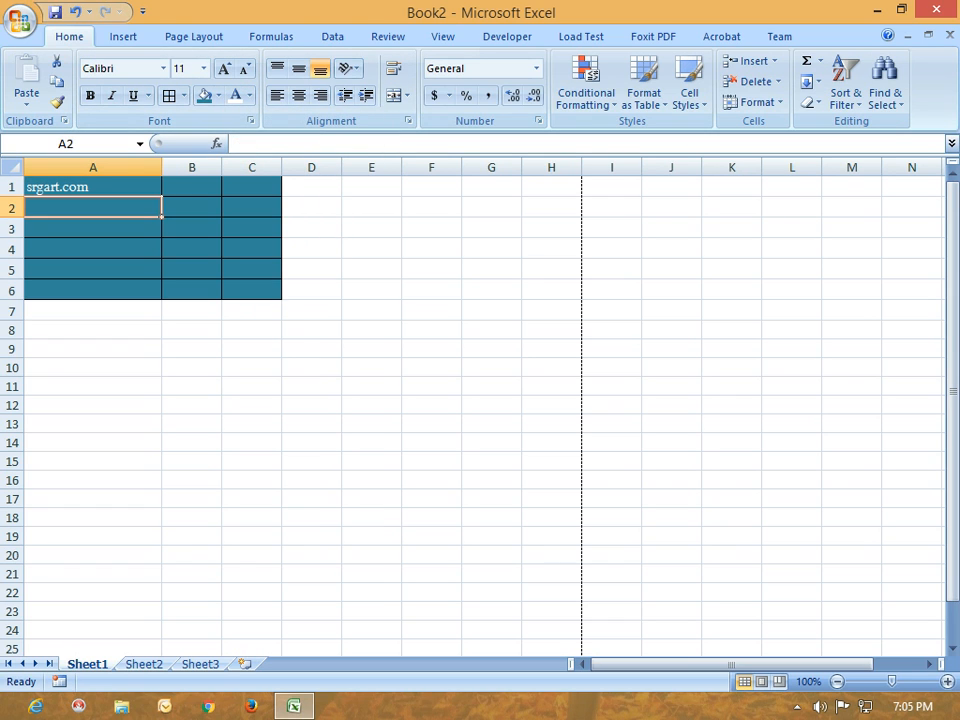
pyautogui.click(92, 249)
pyautogui.click(192, 228)
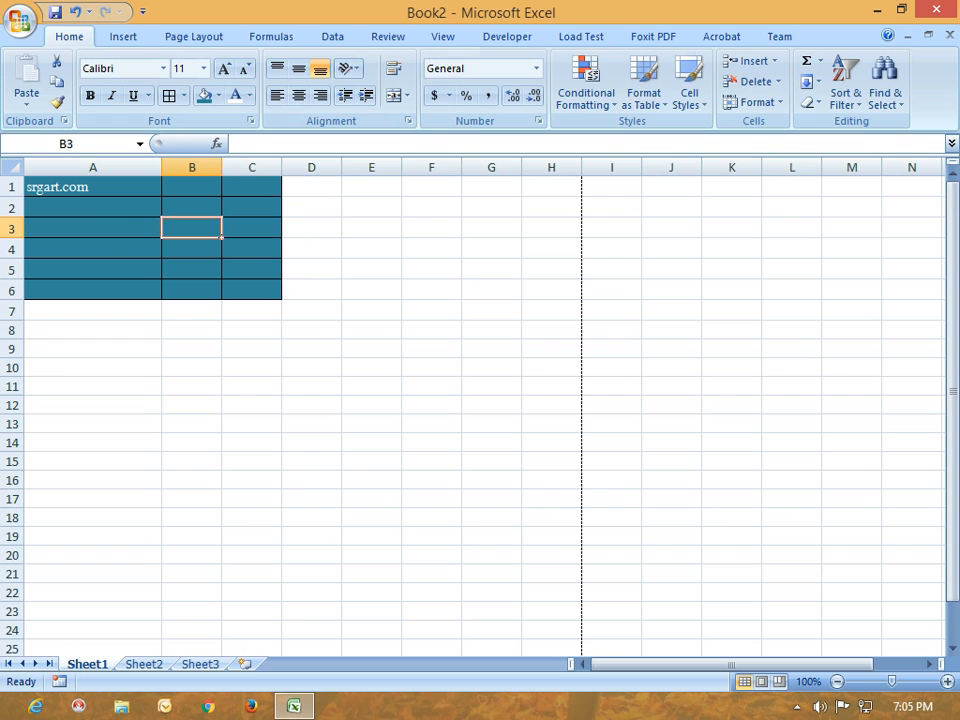
pyautogui.write('asfad')
pyautogui.press('Return')
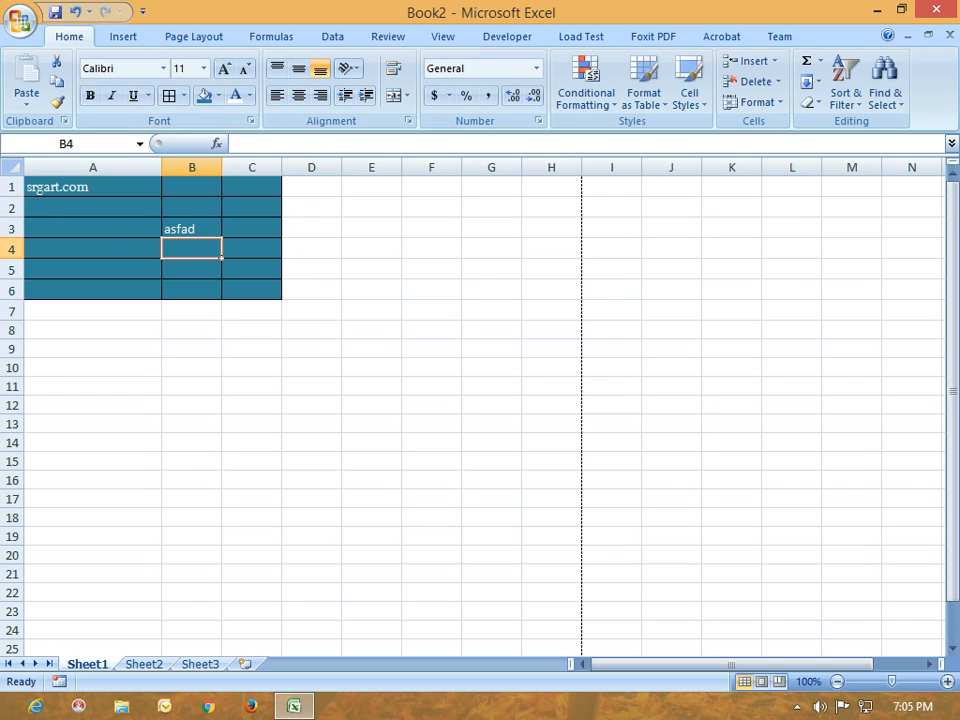
# Increase the height of rows 1 to 6 together to about two and a half times their size
pyautogui.moveTo(90, 187); pyautogui.dragTo(270, 290)
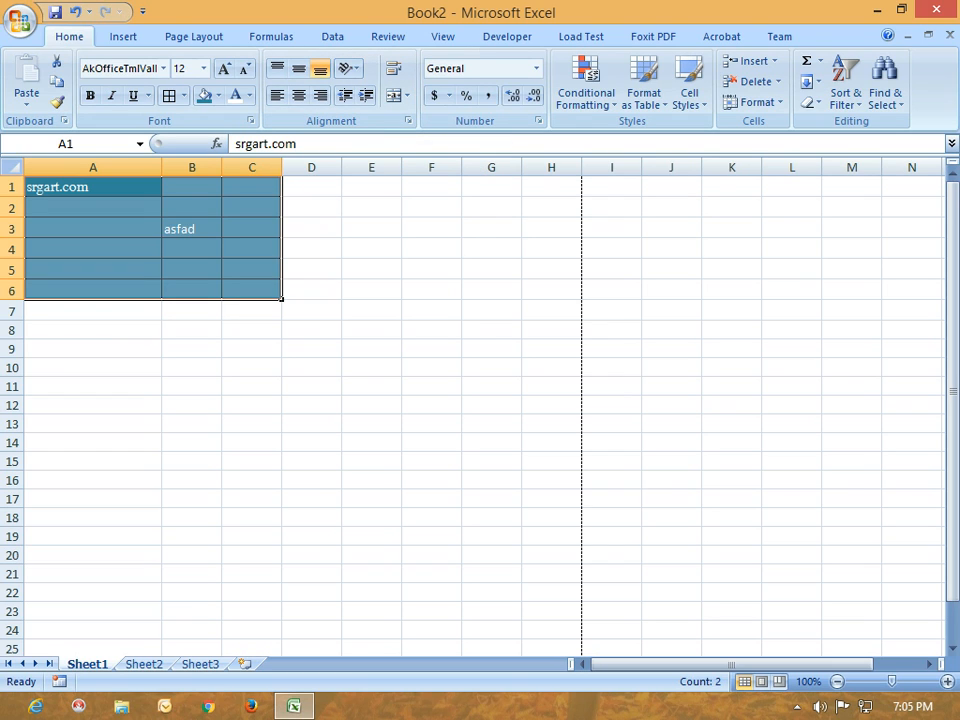
pyautogui.moveTo(12, 197); pyautogui.dragTo(12, 312)
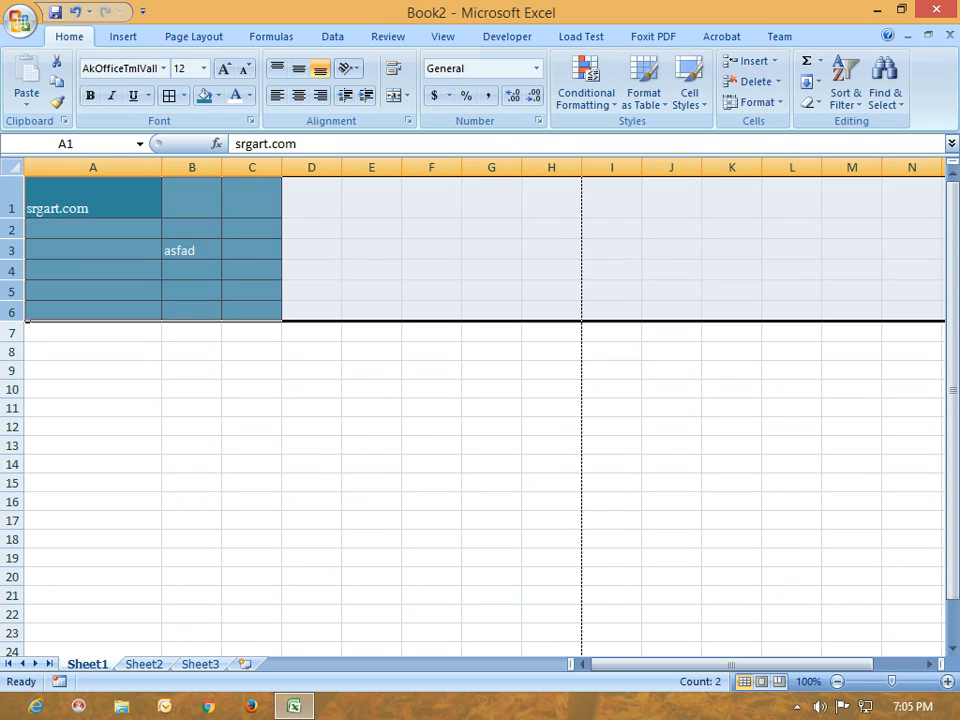
pyautogui.moveTo(12, 219); pyautogui.dragTo(12, 230)
pyautogui.click(252, 309)
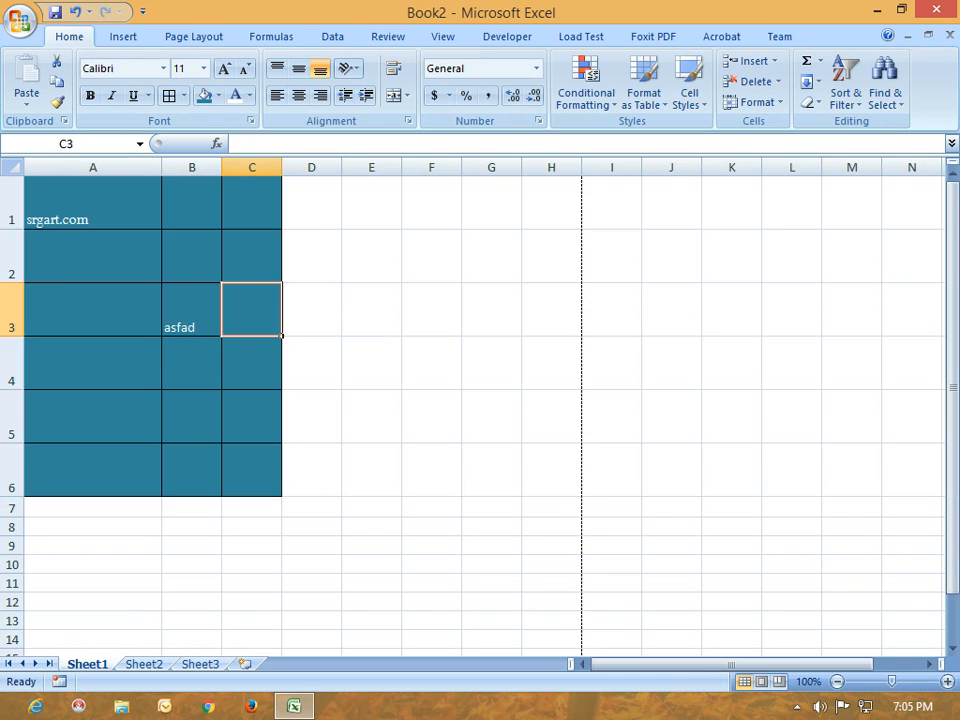
# Align the text in range A1:C6 to the middle vertically and to the right horizontally, trying top and center alignment first
pyautogui.click(92, 204)
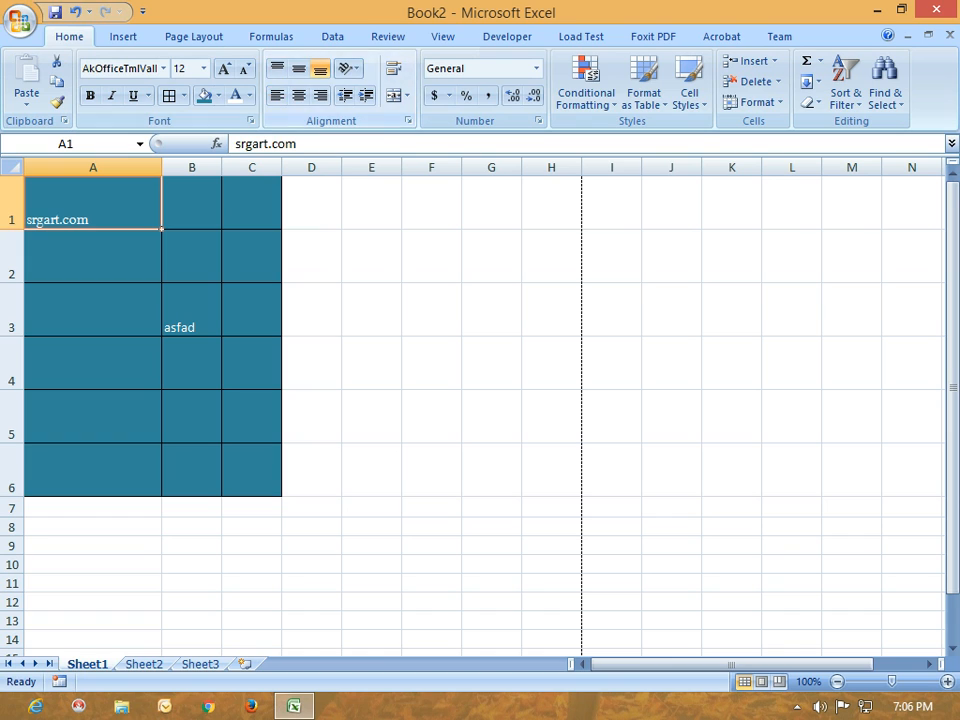
pyautogui.moveTo(92, 204); pyautogui.dragTo(250, 480)
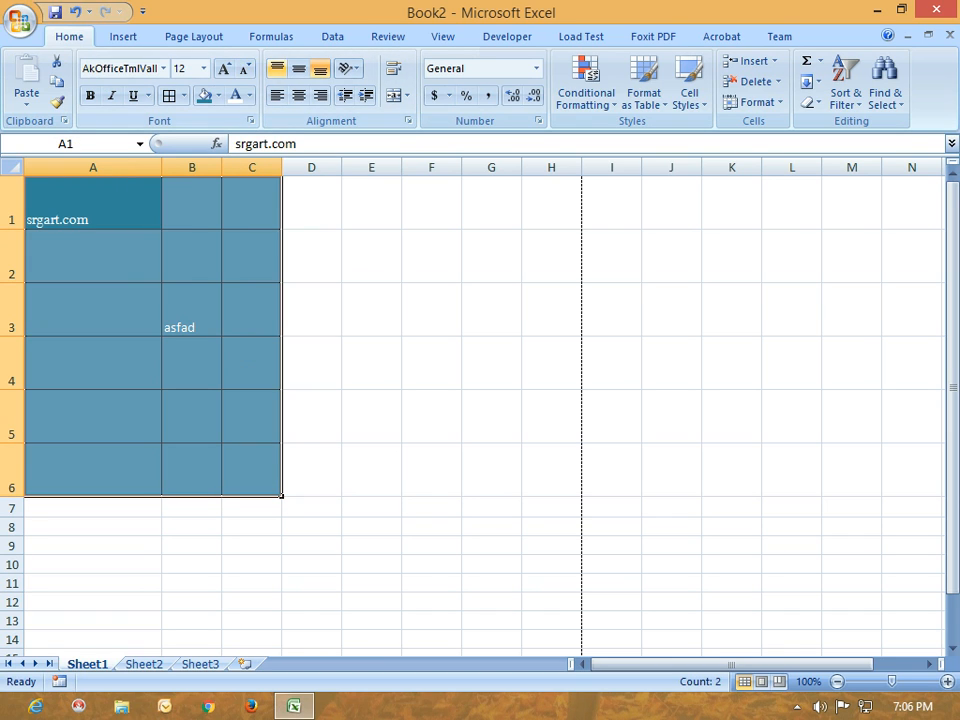
pyautogui.click(277, 68)
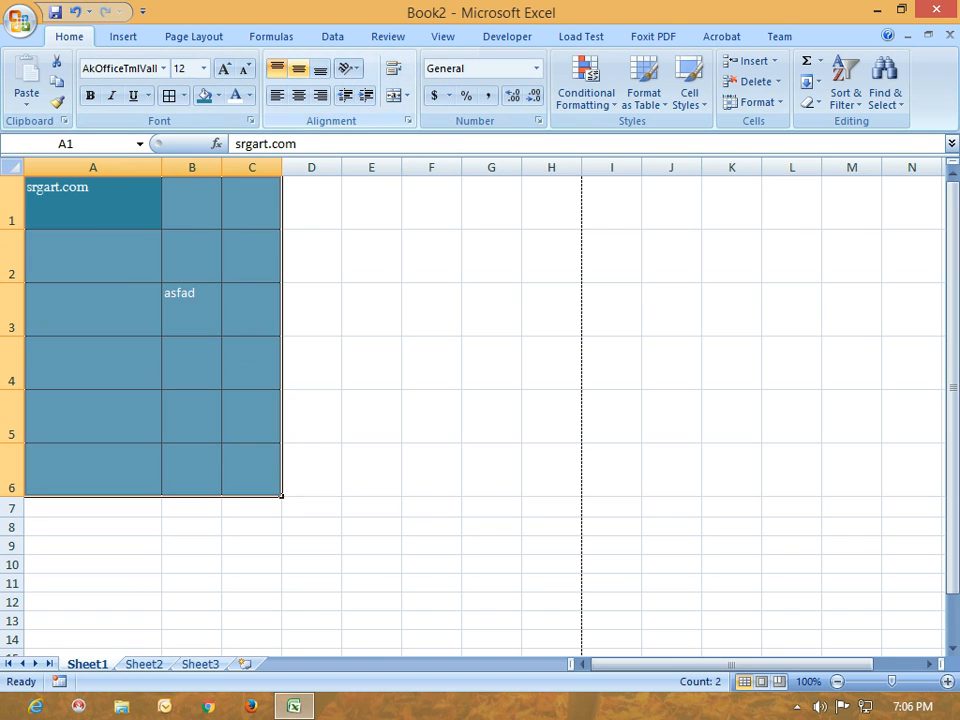
pyautogui.click(298, 68)
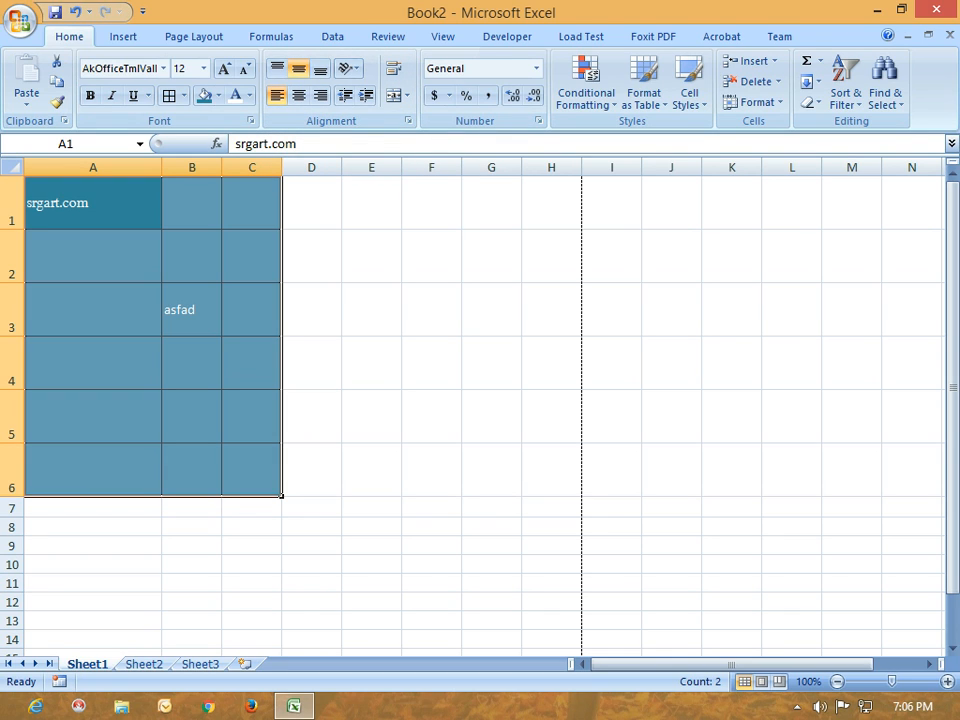
pyautogui.click(298, 95)
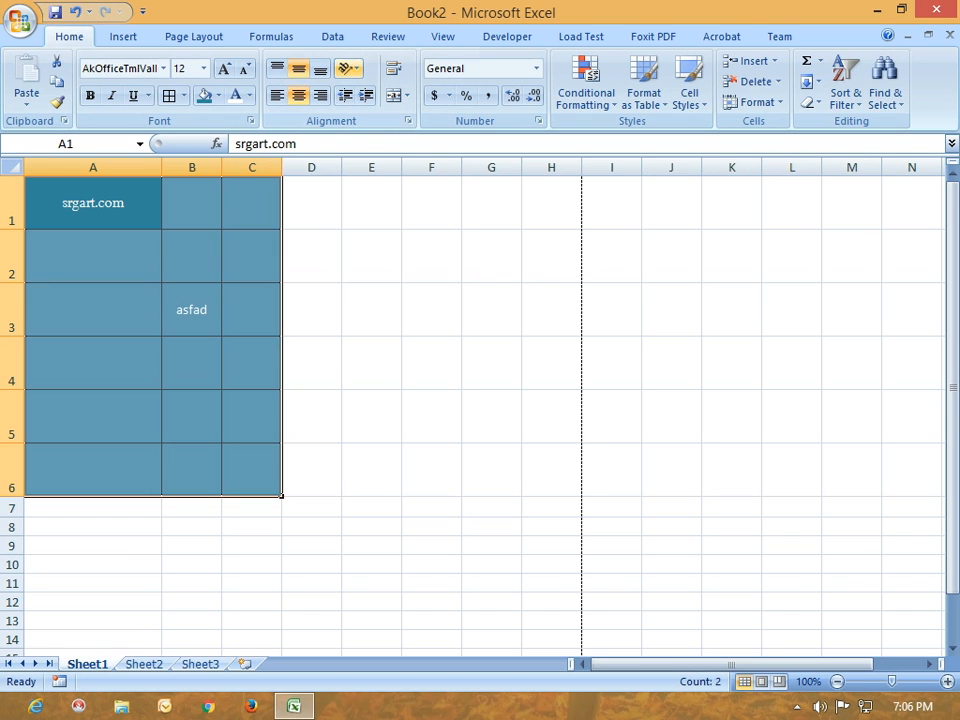
pyautogui.click(320, 95)
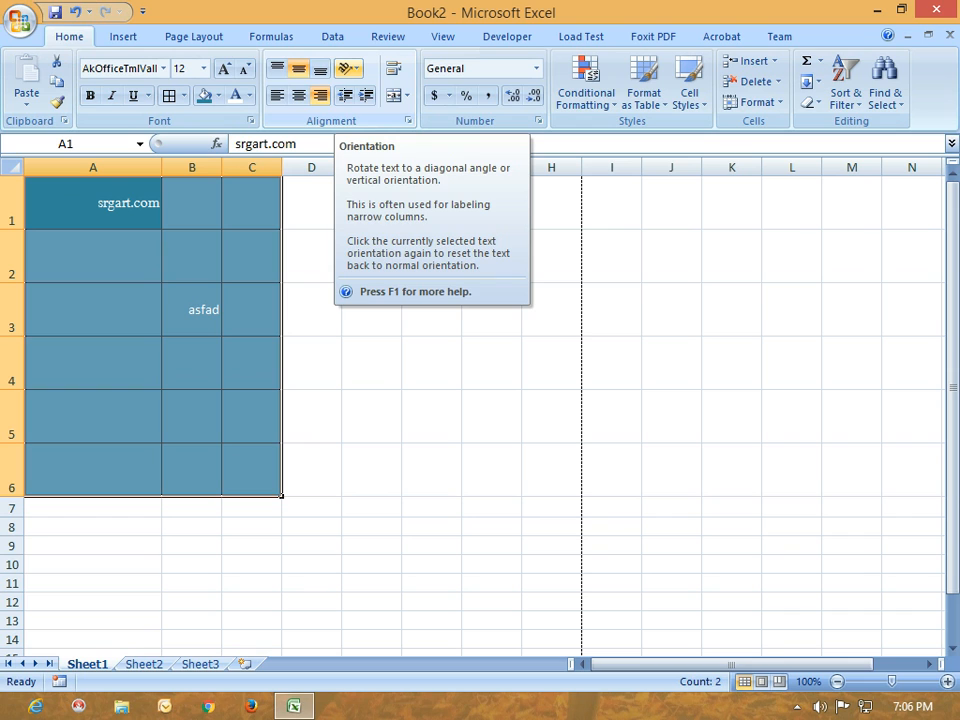
# Try the Angle Clockwise, Vertical Text and Rotate Text Up orientations on the range A1:C6
pyautogui.click(348, 68)
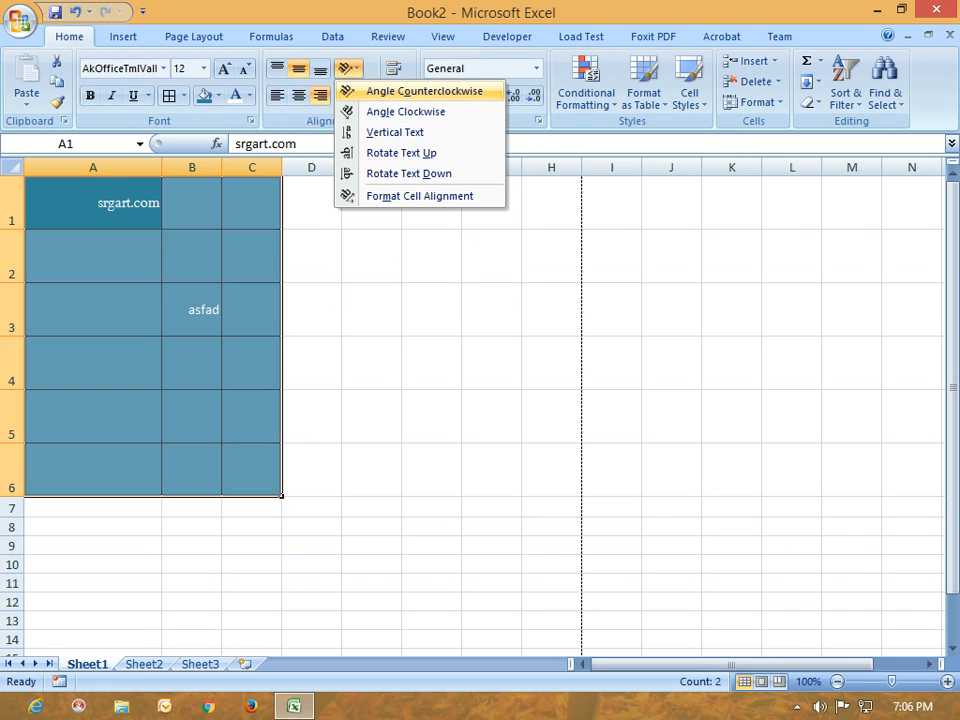
pyautogui.click(405, 111)
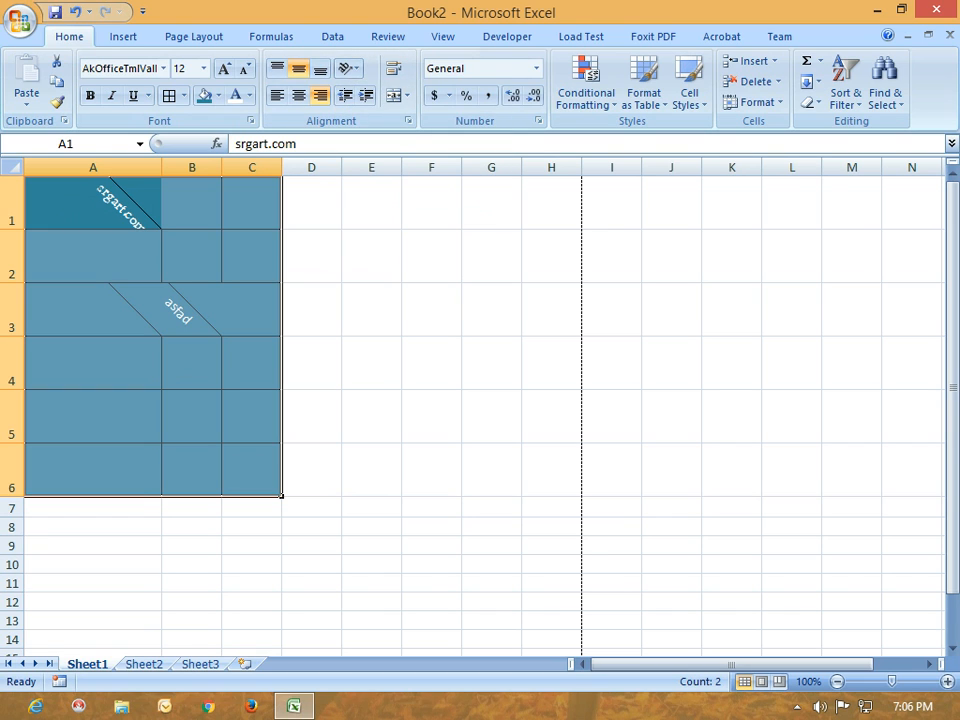
pyautogui.click(348, 68)
pyautogui.click(395, 132)
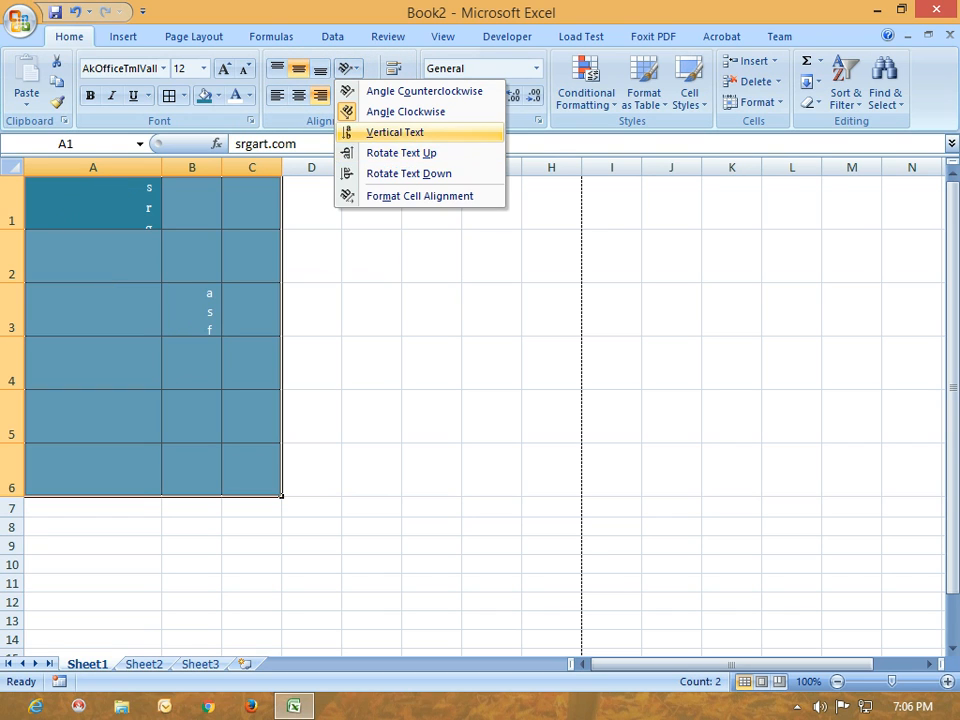
pyautogui.click(348, 68)
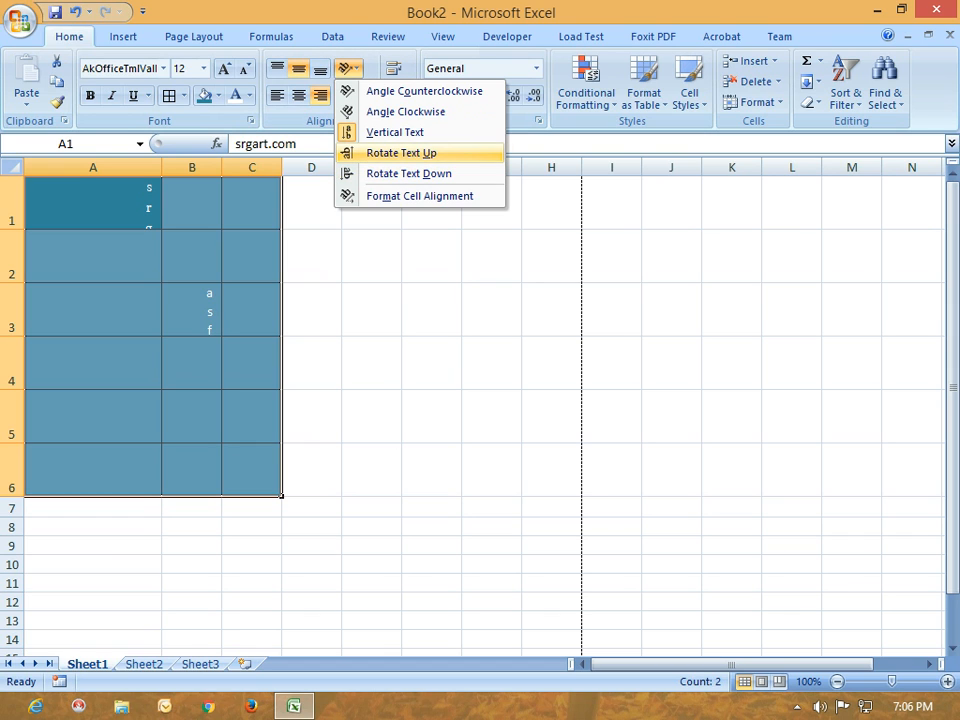
pyautogui.click(401, 153)
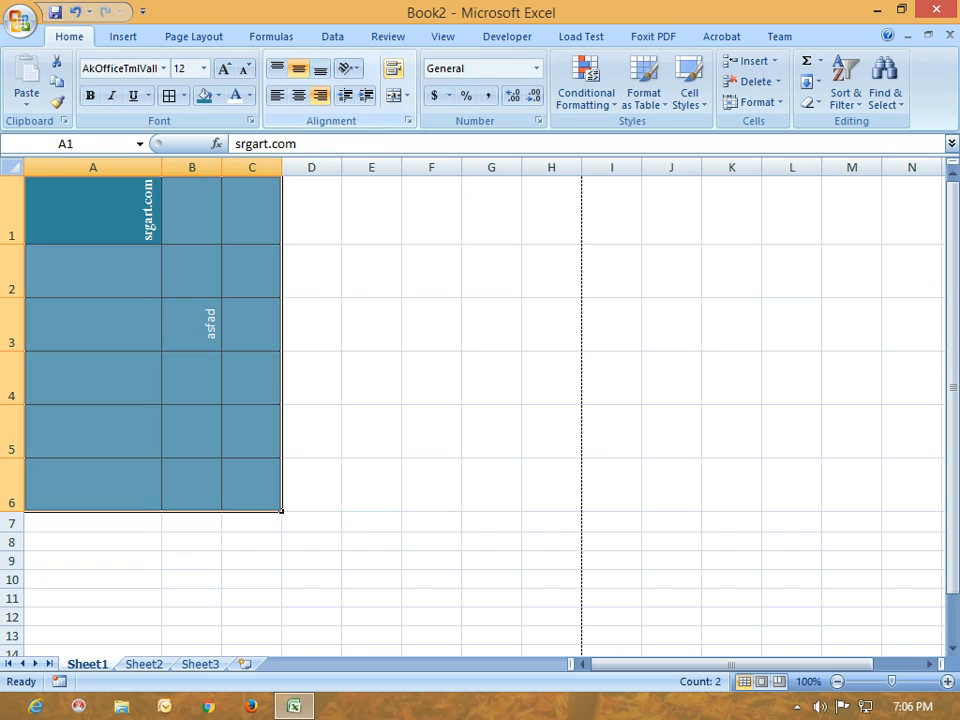
# Set the text orientation of A1:C6 to 45 degrees in the cell alignment format settings
pyautogui.click(348, 68)
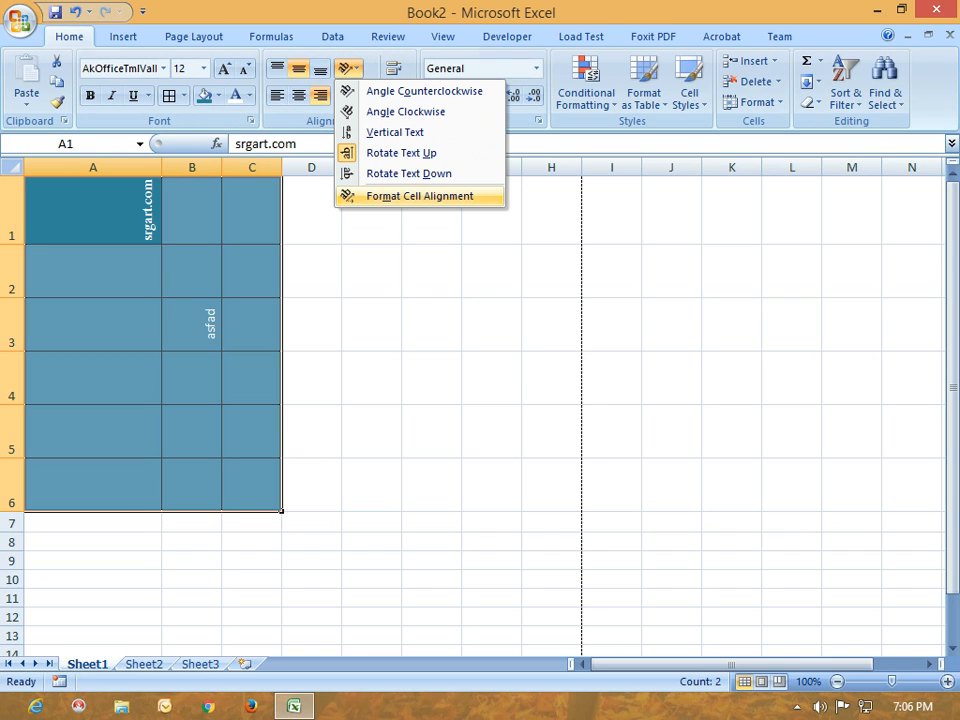
pyautogui.click(420, 196)
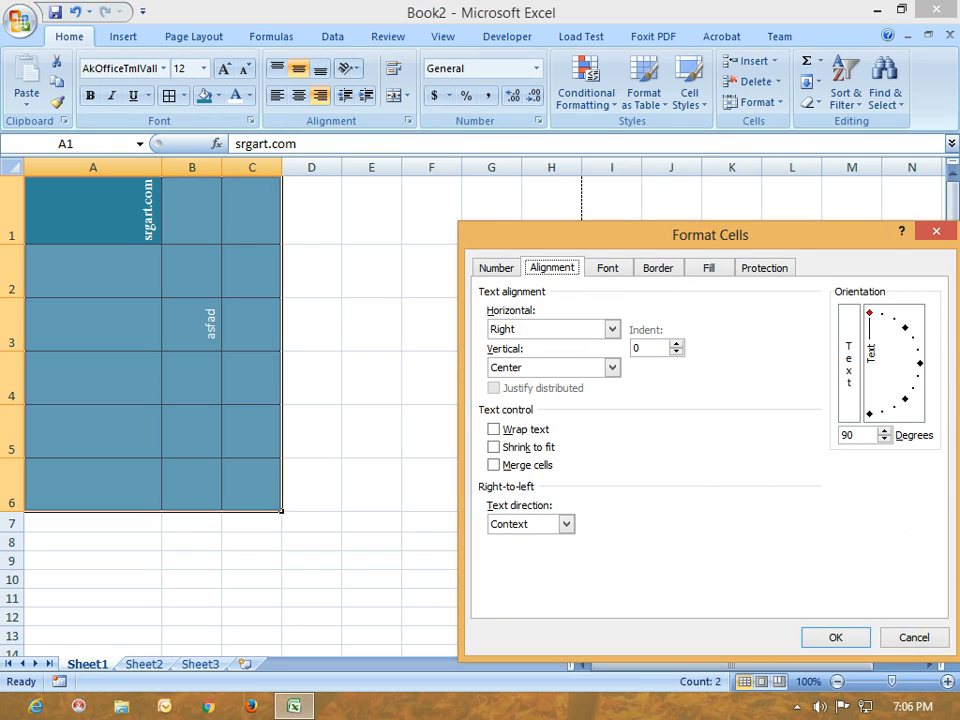
pyautogui.moveTo(660, 235); pyautogui.dragTo(466, 162)
pyautogui.moveTo(676, 240); pyautogui.dragTo(711, 255)
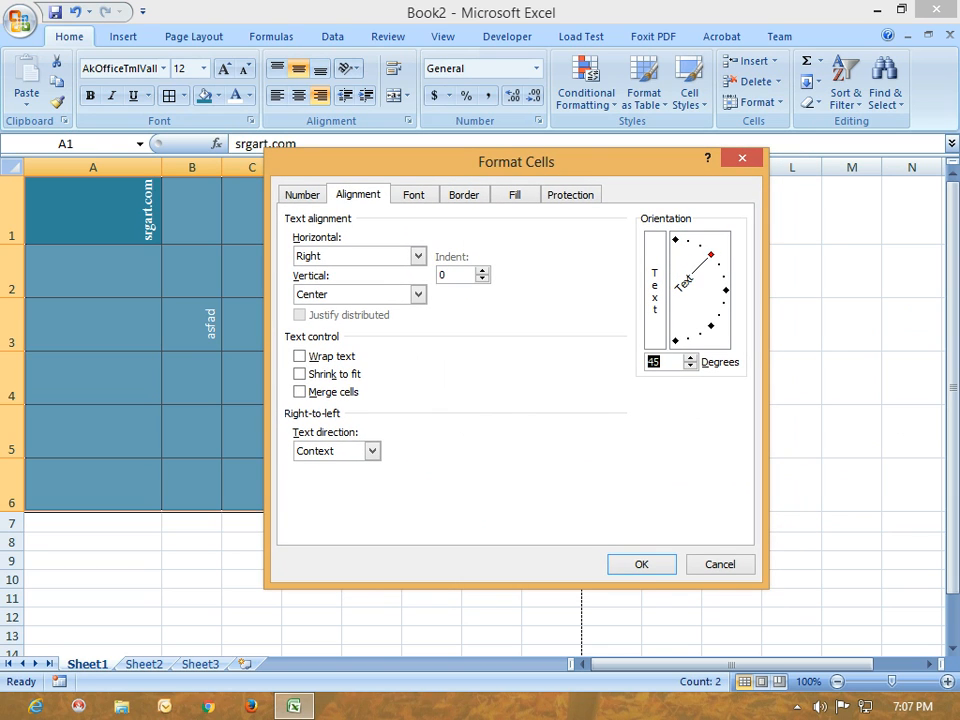
pyautogui.press('Return')
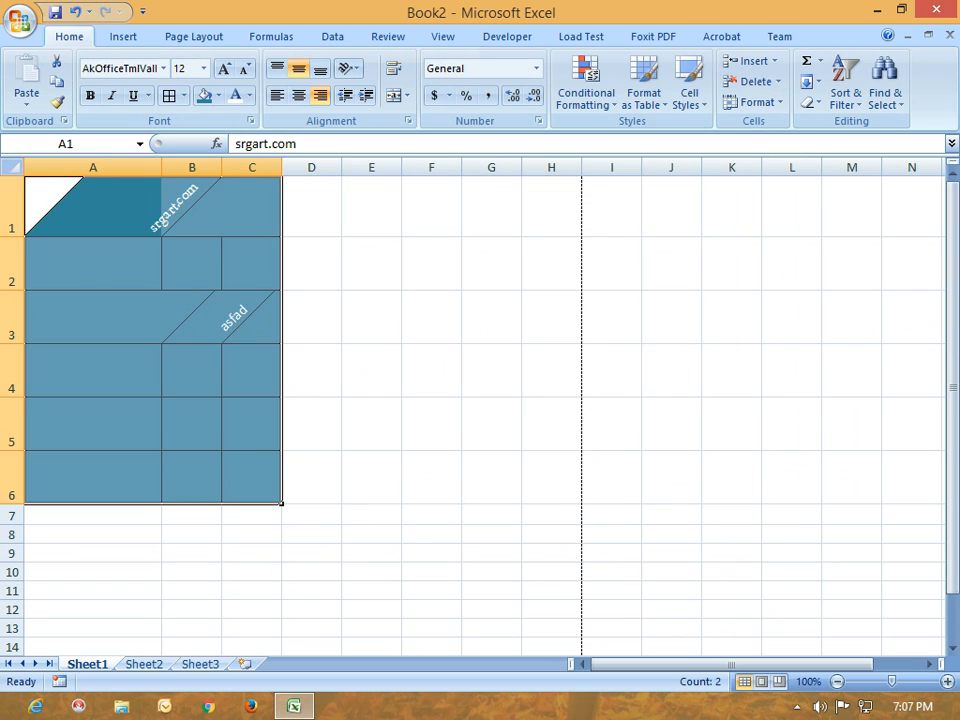
# Reset the text orientation of A1:C6 to horizontal and align the text left
pyautogui.click(349, 68)
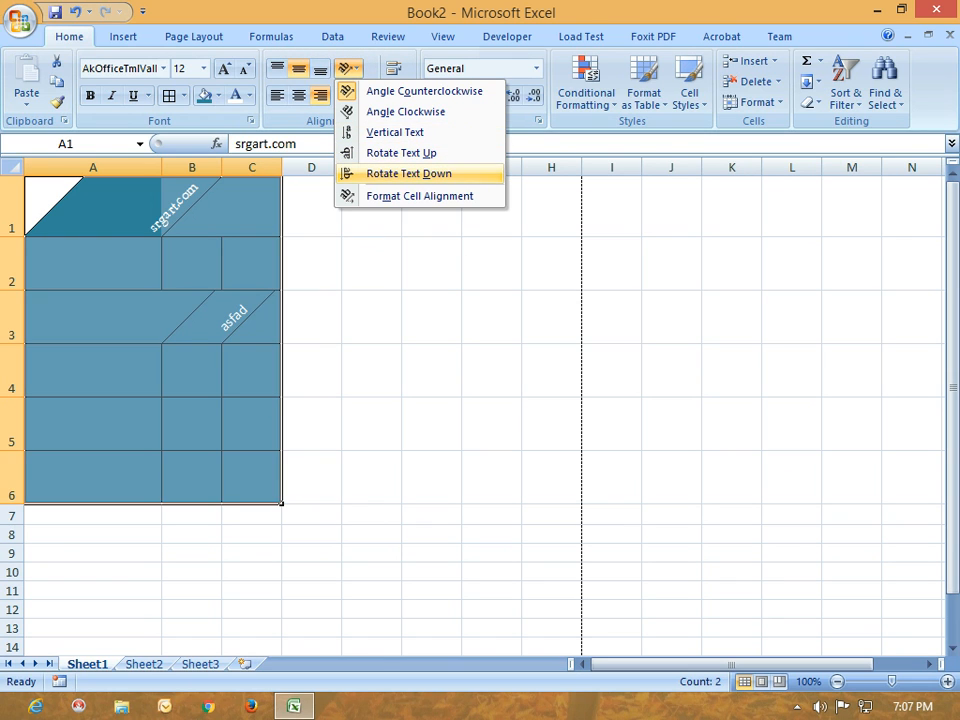
pyautogui.press('Return')
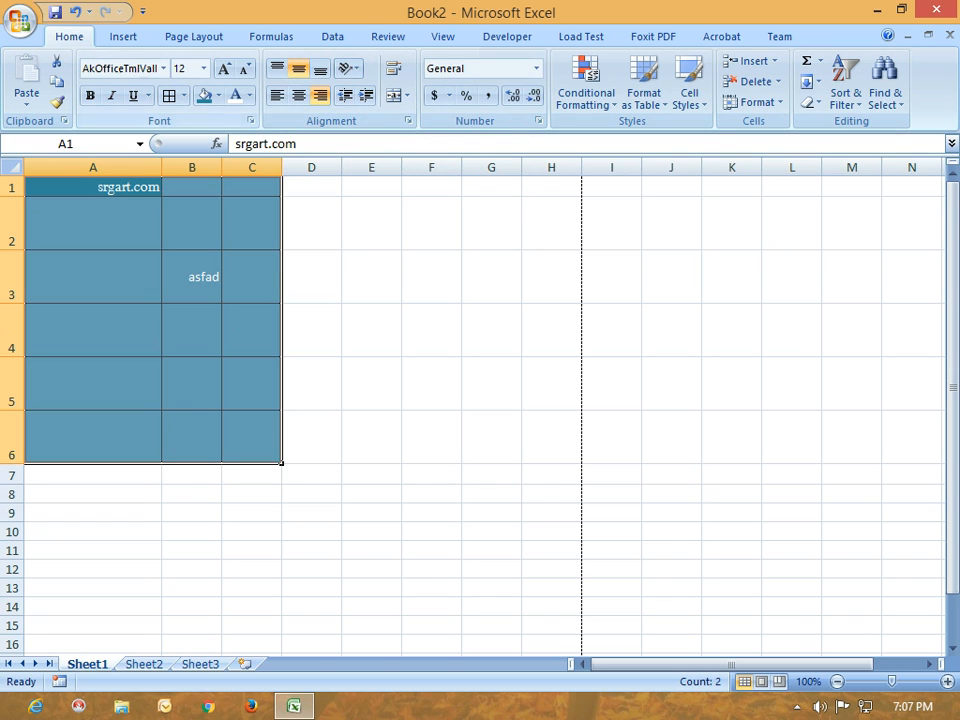
pyautogui.click(277, 95)
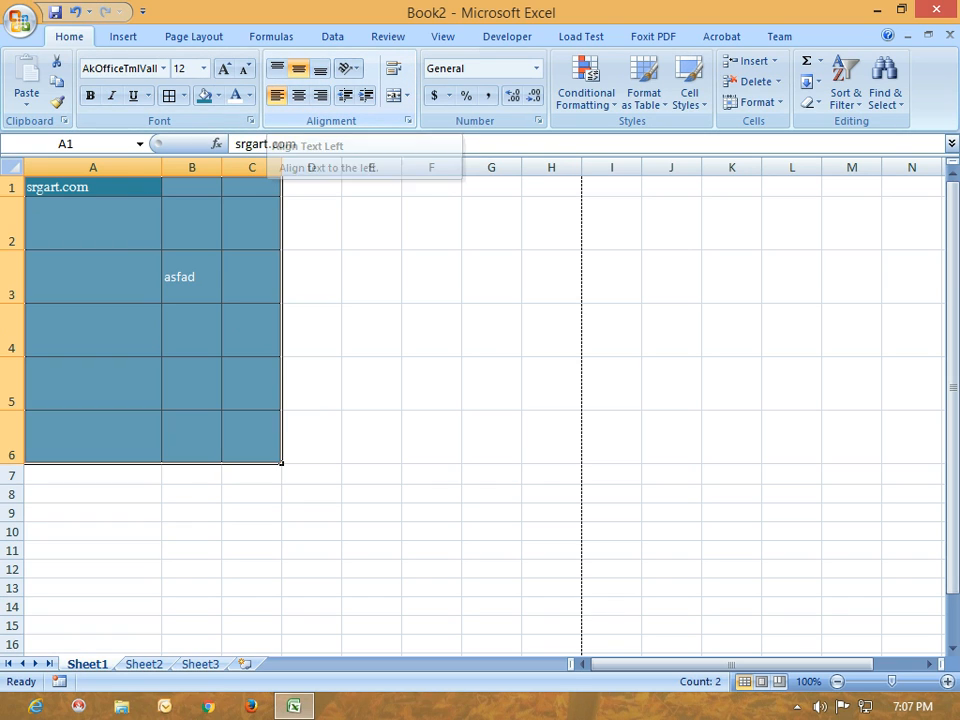
# Increase the indent of A1:C6 by two levels and decrease it by one
pyautogui.click(366, 95)
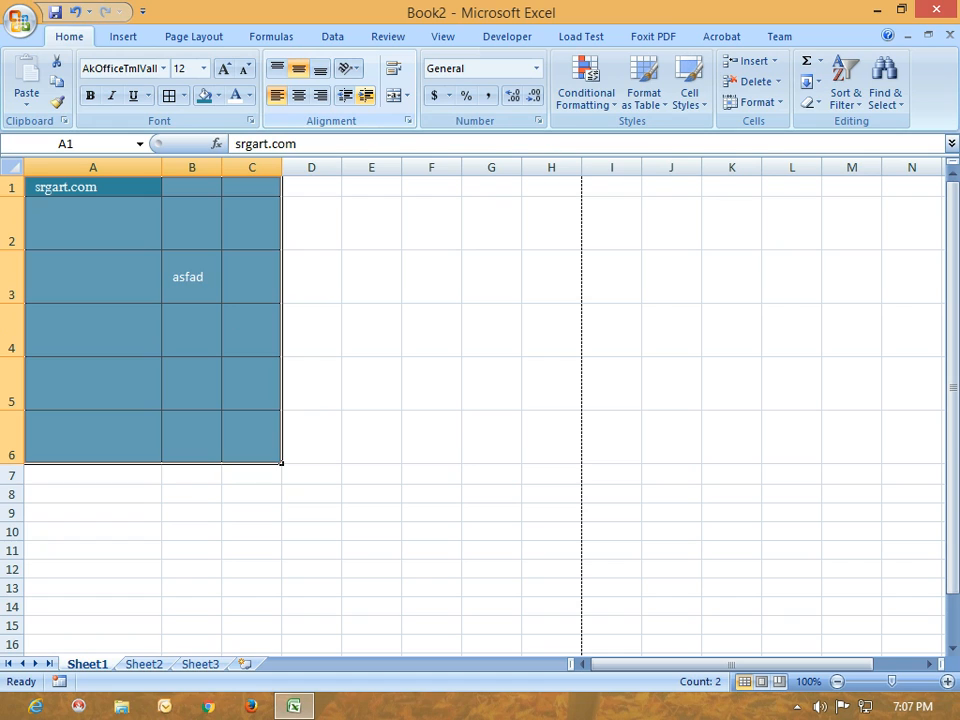
pyautogui.click(366, 95)
pyautogui.click(344, 95)
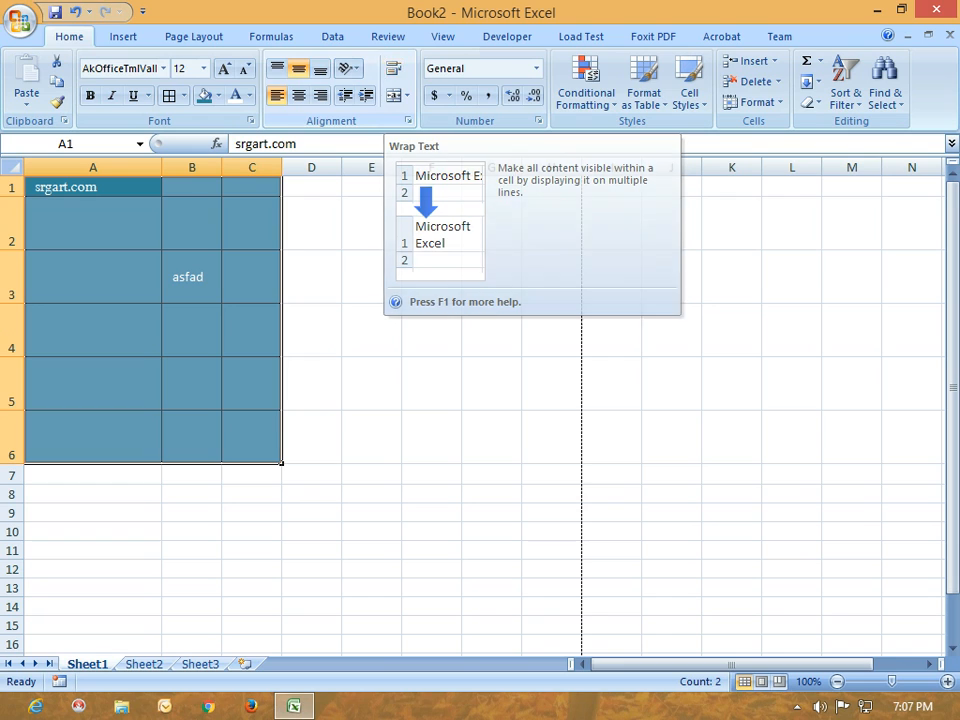
# Enter the sample text afjas;aslmfa;lsflasdf in cell B1
pyautogui.click(93, 187)
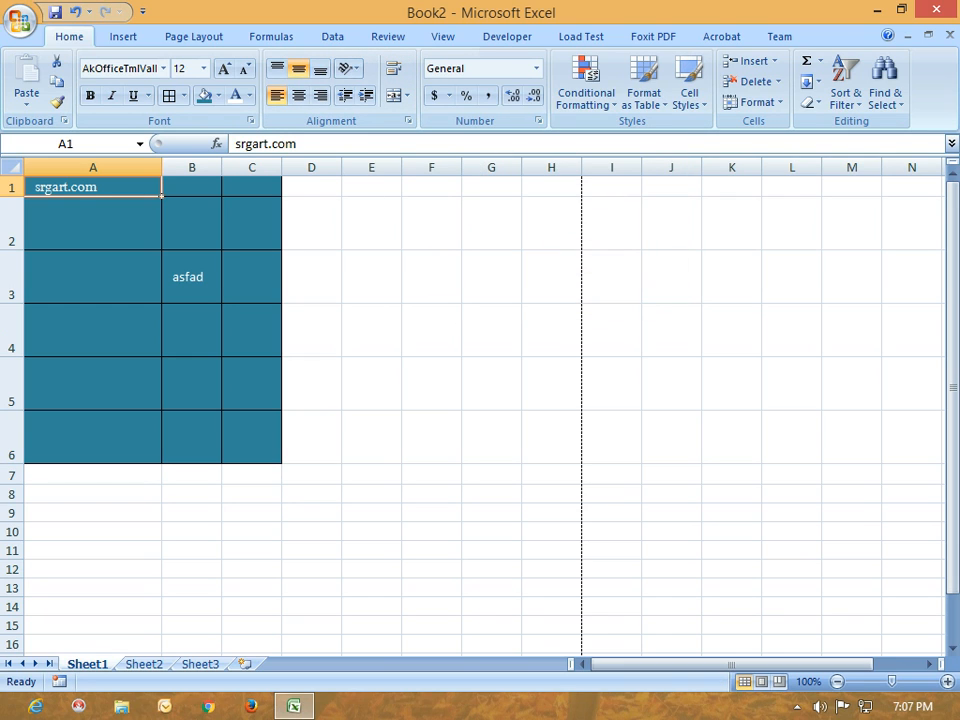
pyautogui.click(192, 187)
pyautogui.write('afjas;aslmfa')
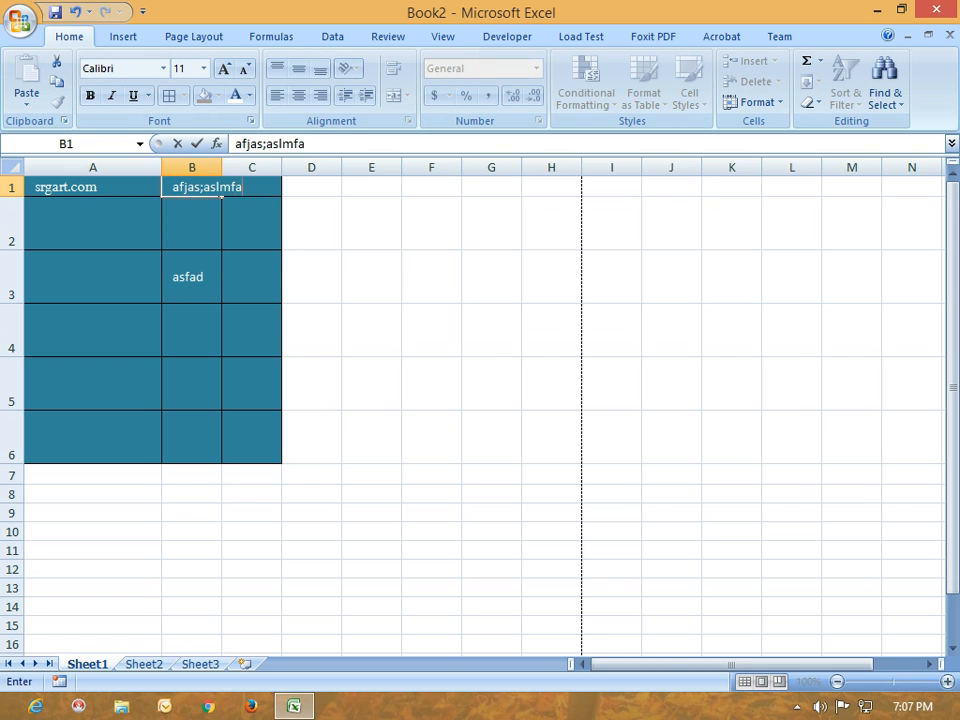
pyautogui.write(';lsflasdf')
pyautogui.press('Return')
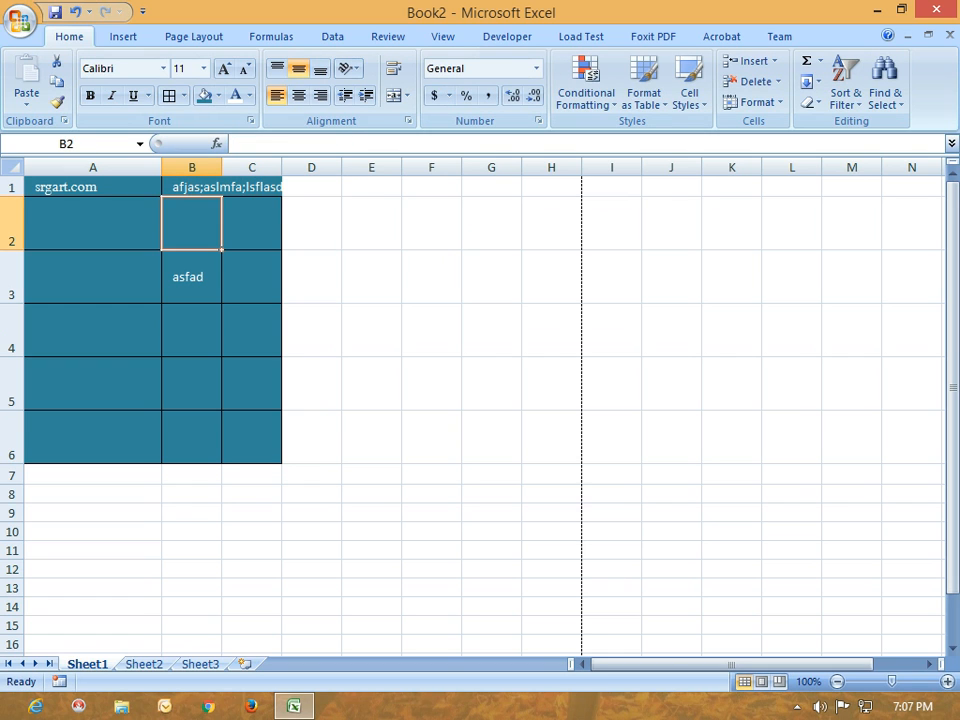
# Enter the sample text lkafljasdf in cell C1, next to the long text in B1
pyautogui.click(192, 187)
pyautogui.click(252, 187)
pyautogui.write('lkafljasdf')
pyautogui.press('Return')
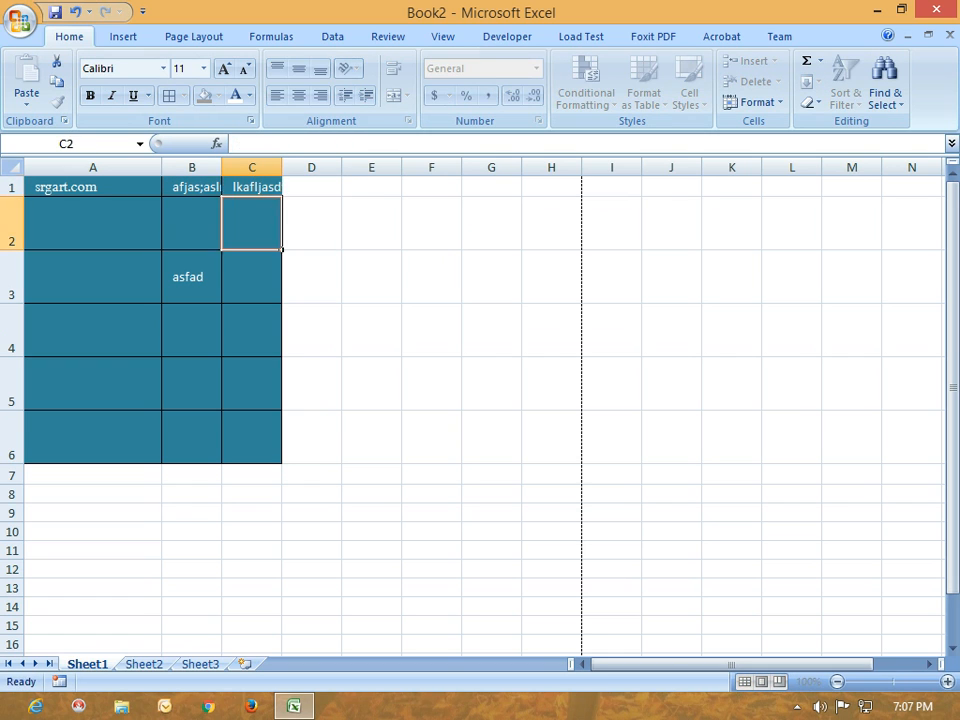
# Compare cells B1 and C1, autofit column B to its text, and narrow it again to slightly less than its original width
pyautogui.click(192, 187)
pyautogui.click(252, 187)
pyautogui.click(192, 187)
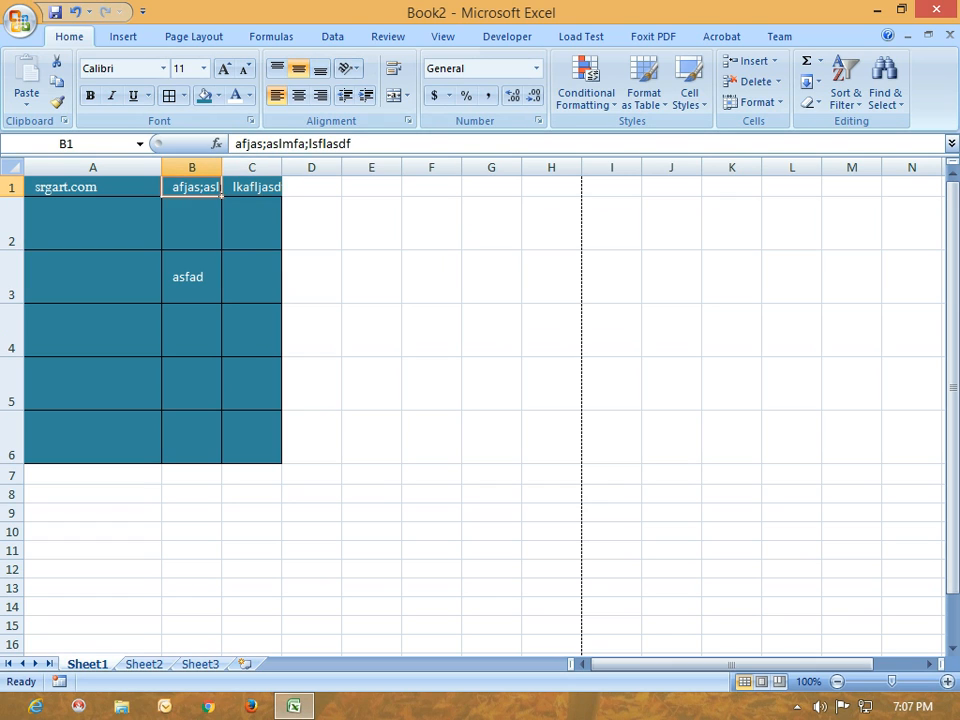
pyautogui.click(252, 187)
pyautogui.click(192, 187)
pyautogui.doubleClick(222, 167)
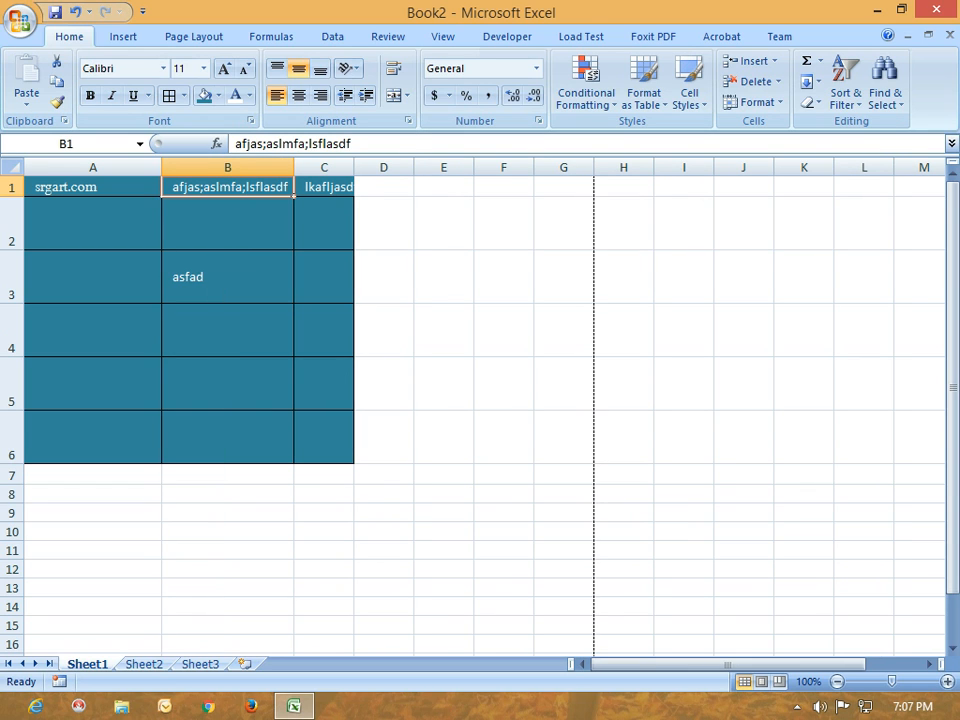
pyautogui.moveTo(294, 167); pyautogui.dragTo(213, 167)
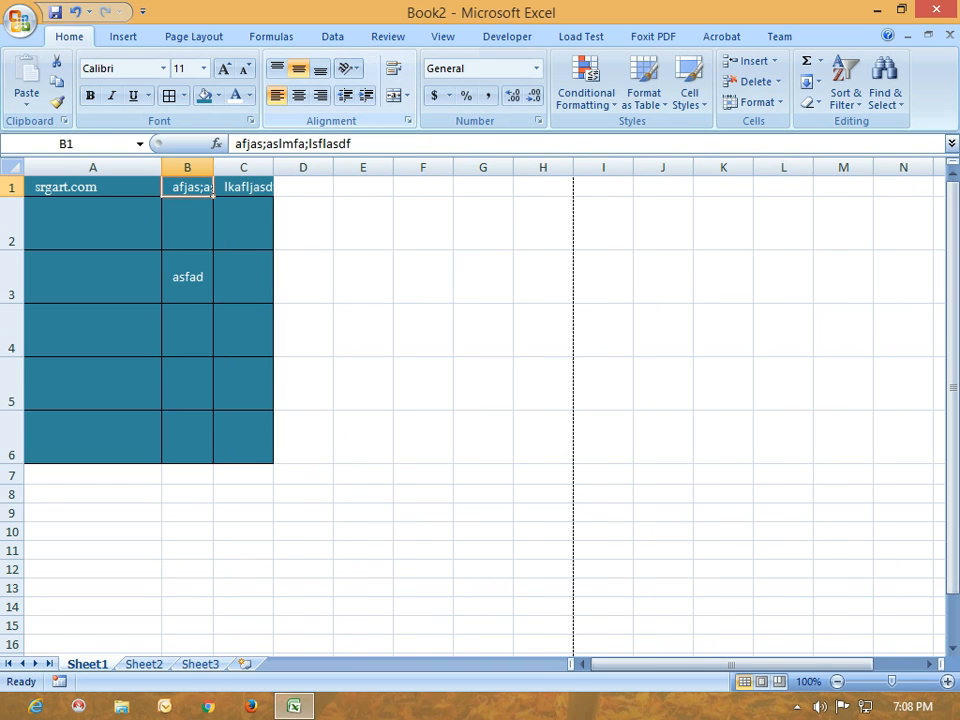
# Wrap the text in cell B1 and clear the contents of cell C1
pyautogui.click(393, 68)
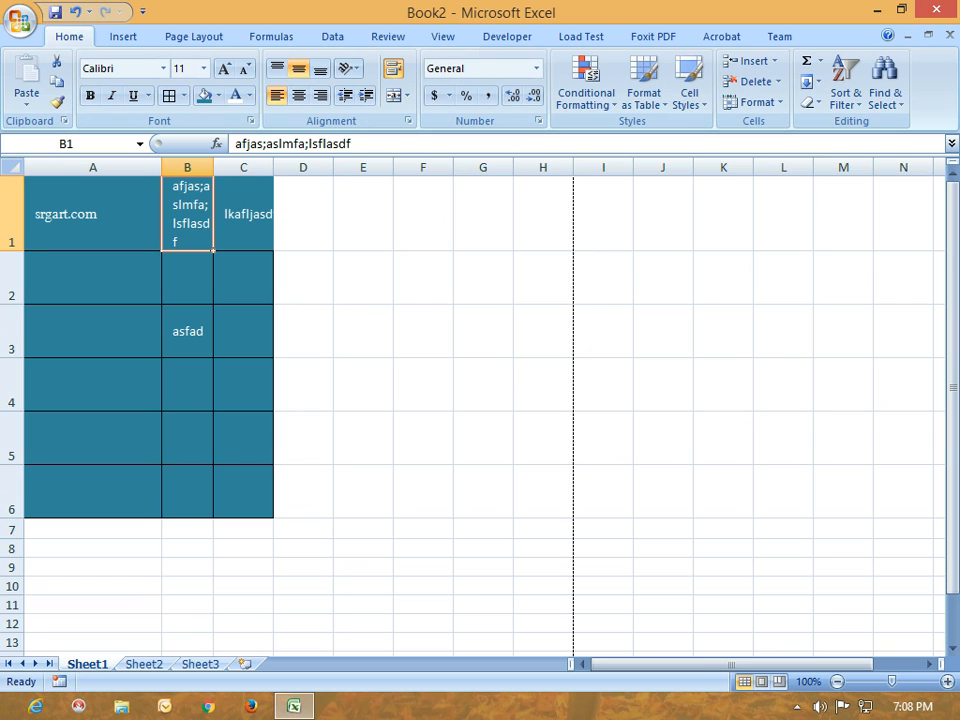
pyautogui.click(243, 214)
pyautogui.press('Delete')
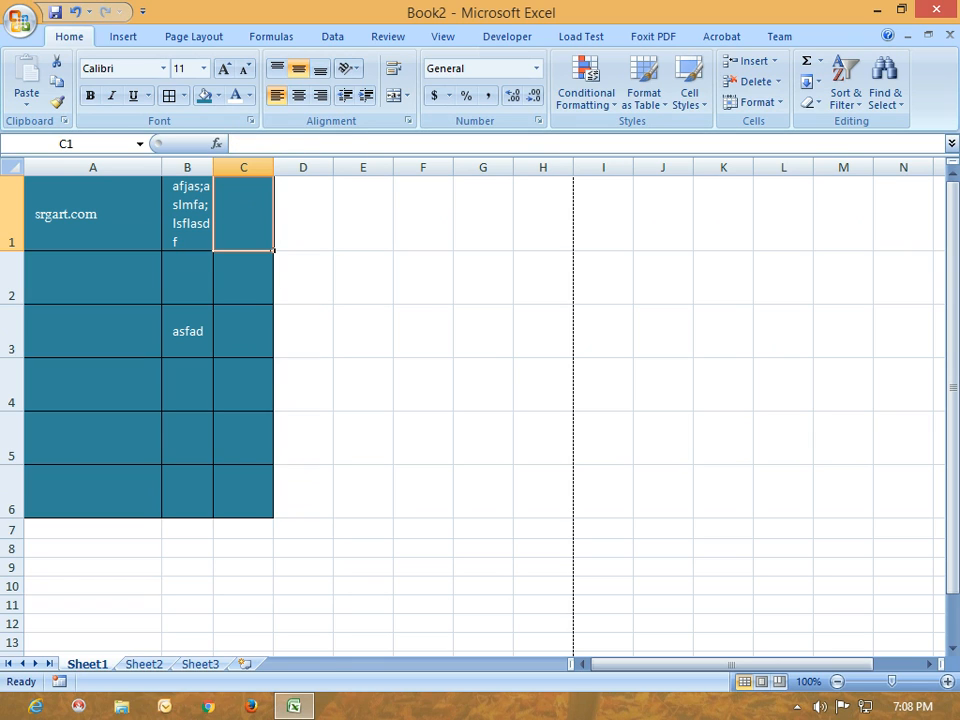
# Merge and center the cells B1 and C1
pyautogui.moveTo(187, 214); pyautogui.dragTo(240, 214)
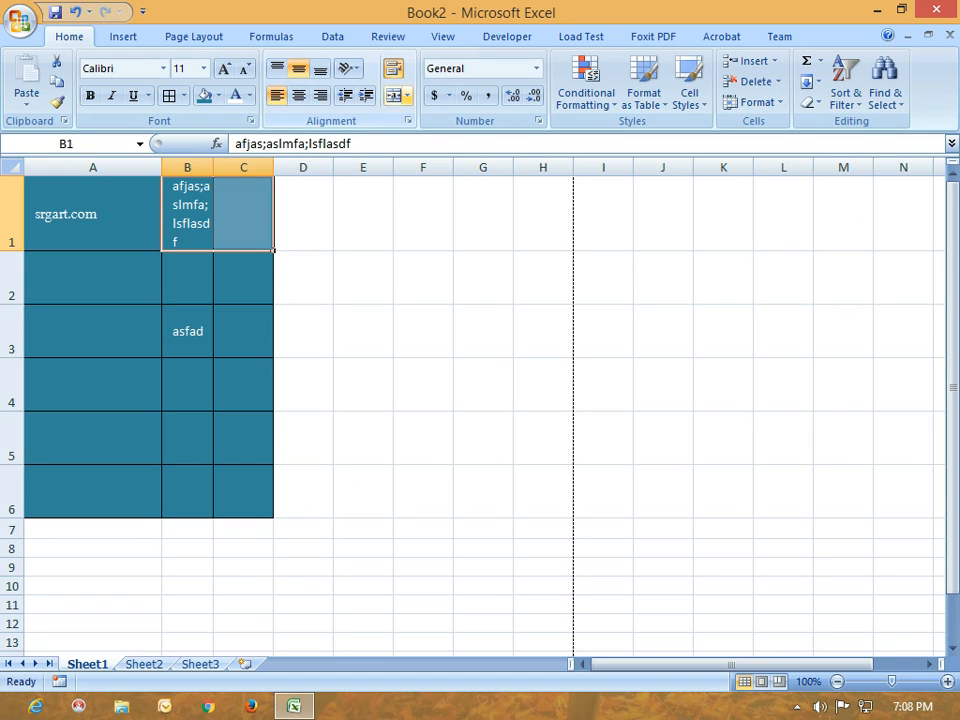
pyautogui.click(406, 95)
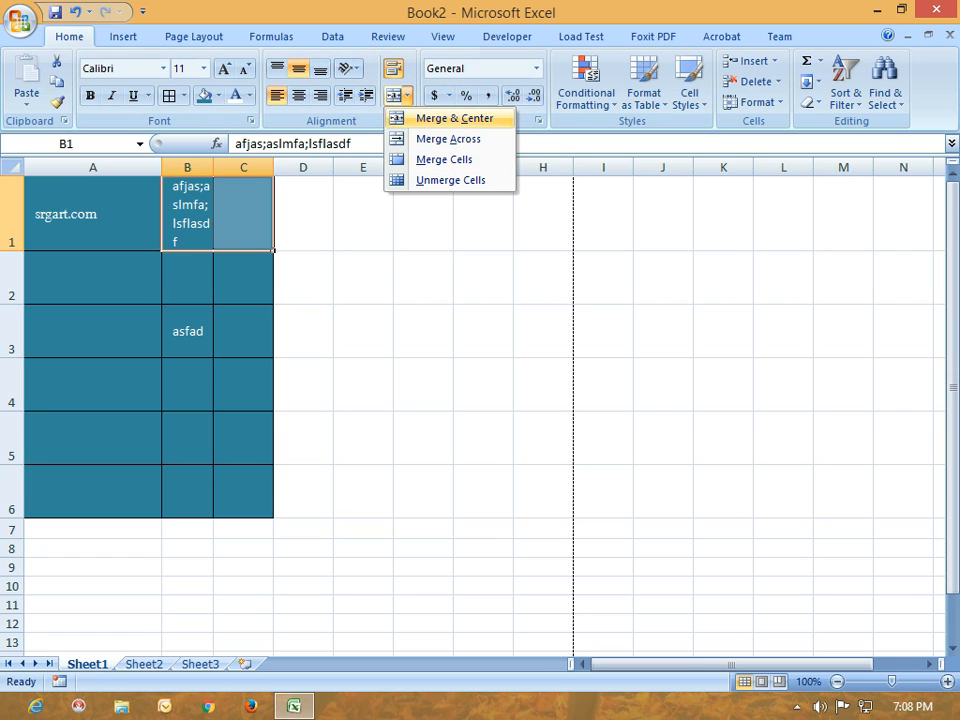
pyautogui.click(454, 118)
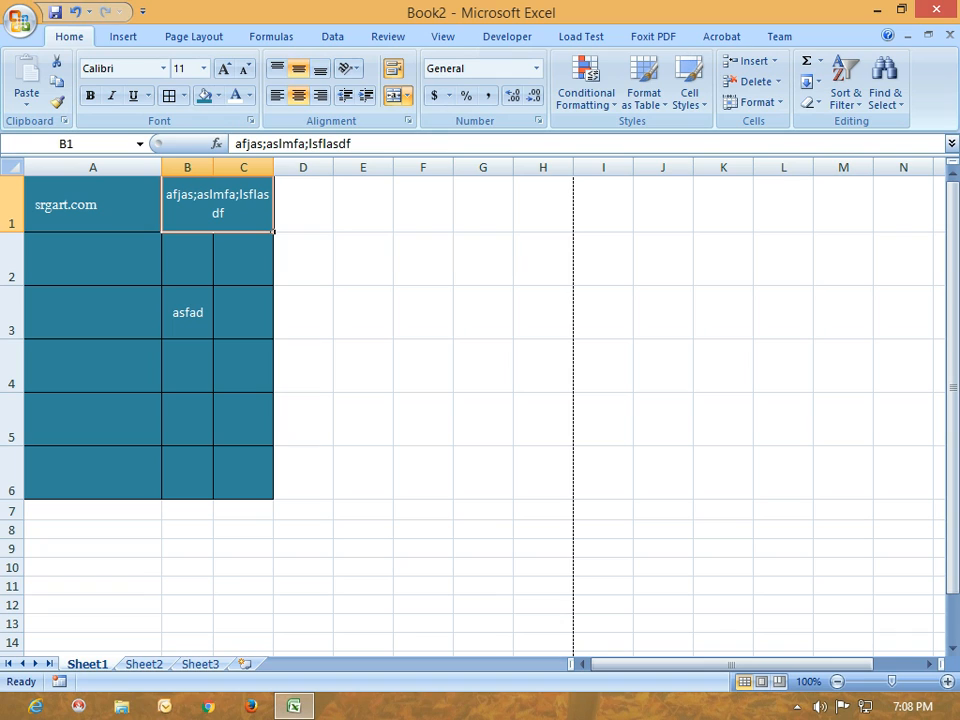
# Merge and center the cells A1 and A2, leaving cell D3 selected outside the table
pyautogui.moveTo(93, 205); pyautogui.dragTo(93, 258)
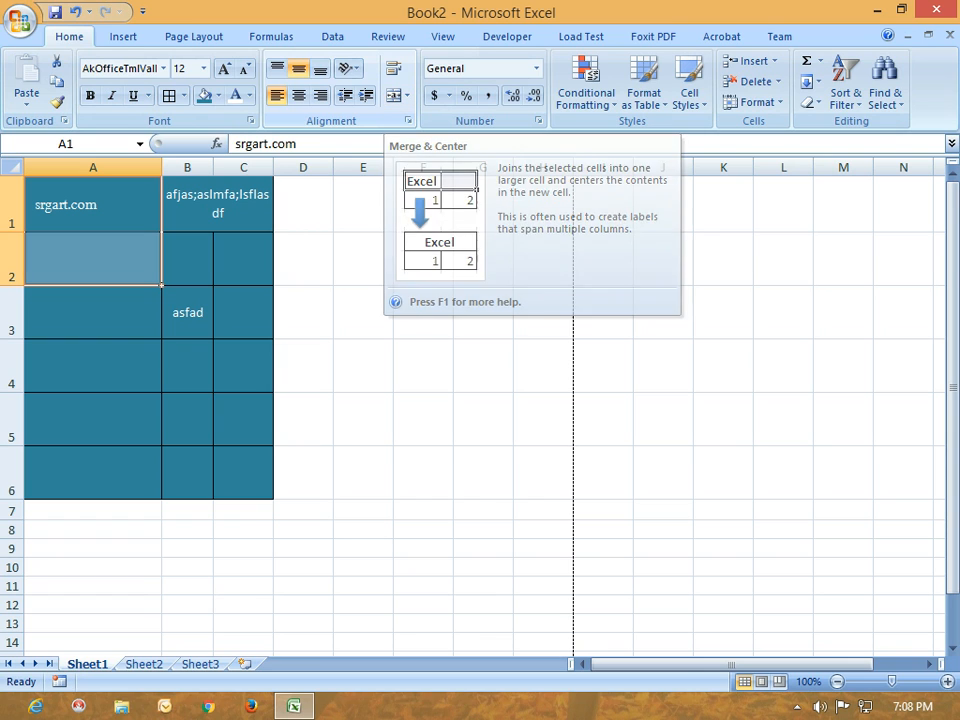
pyautogui.click(394, 95)
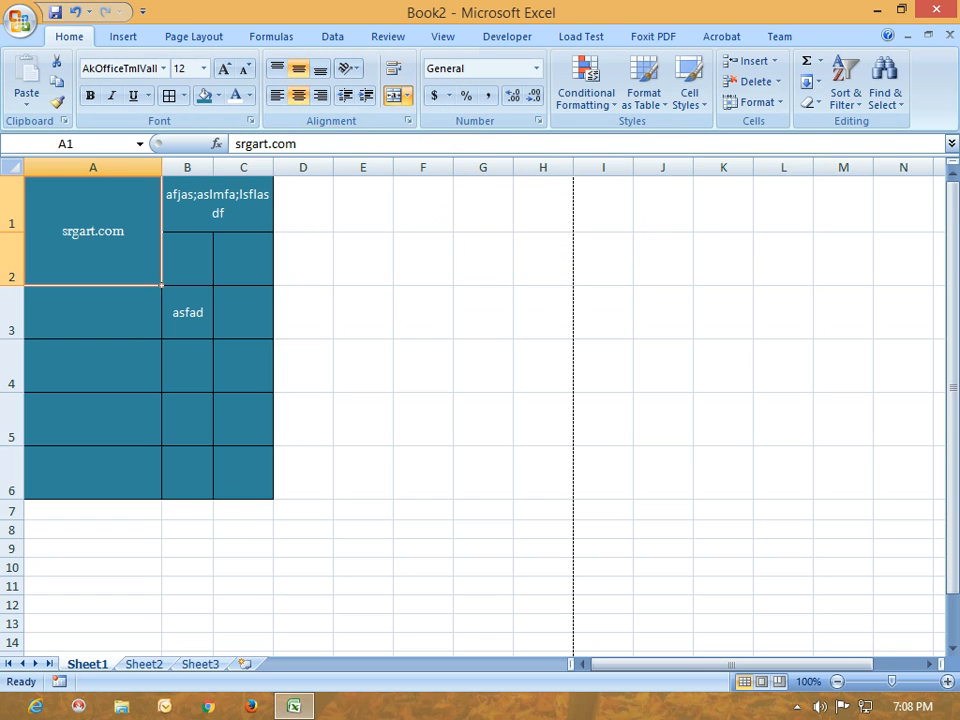
pyautogui.click(303, 312)
pyautogui.moveTo(93, 231); pyautogui.dragTo(243, 312)
pyautogui.click(303, 312)
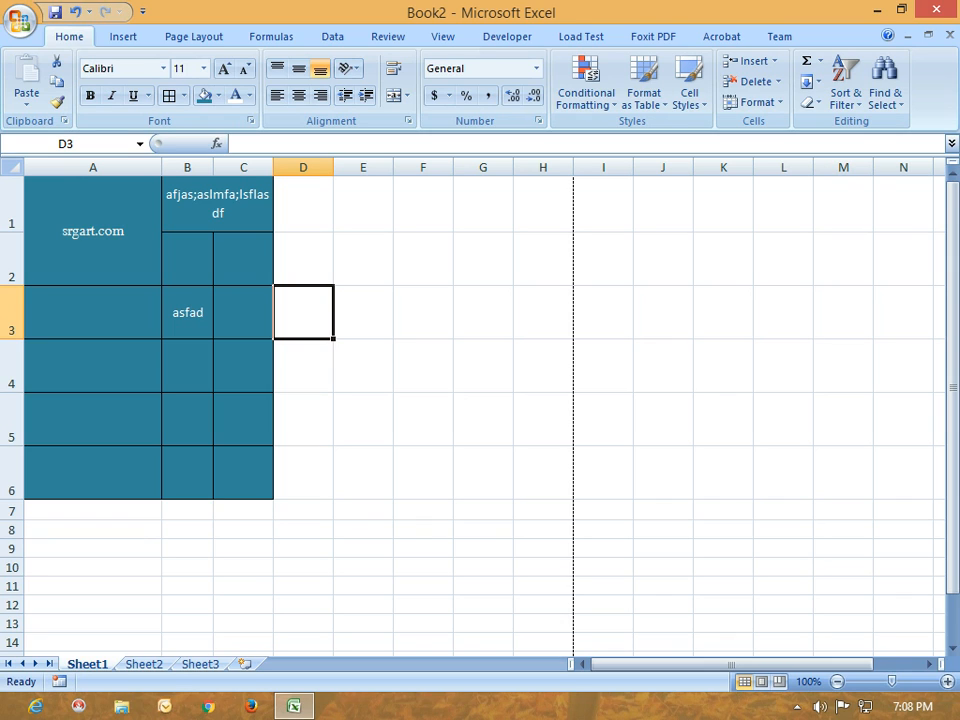
# Enter the number 123456789 in cell A4 of the table
pyautogui.click(93, 366)
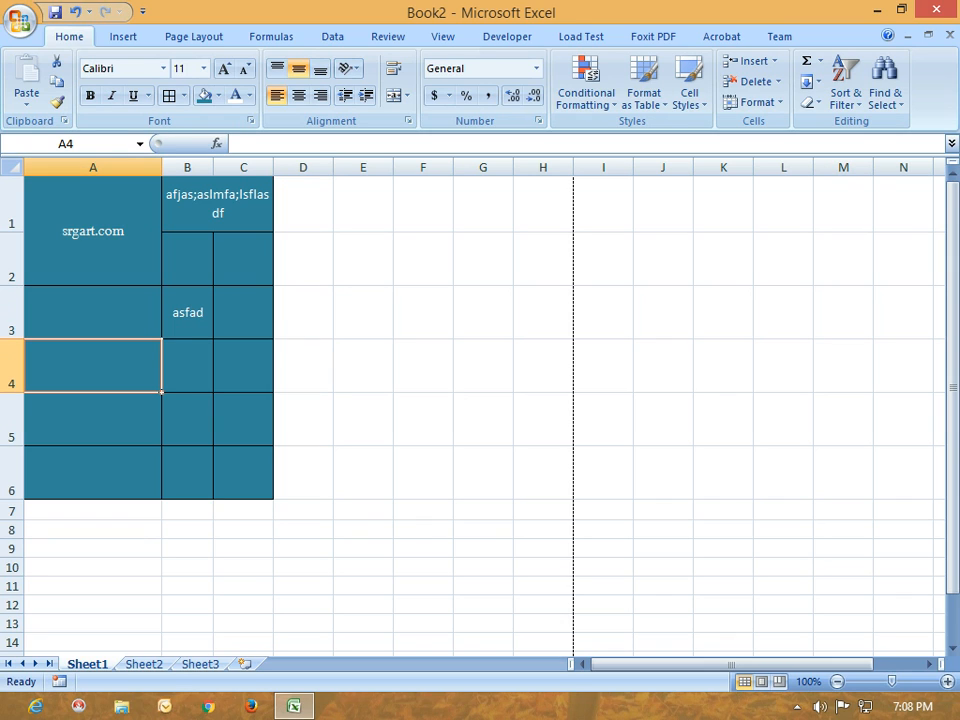
pyautogui.write('1234567')
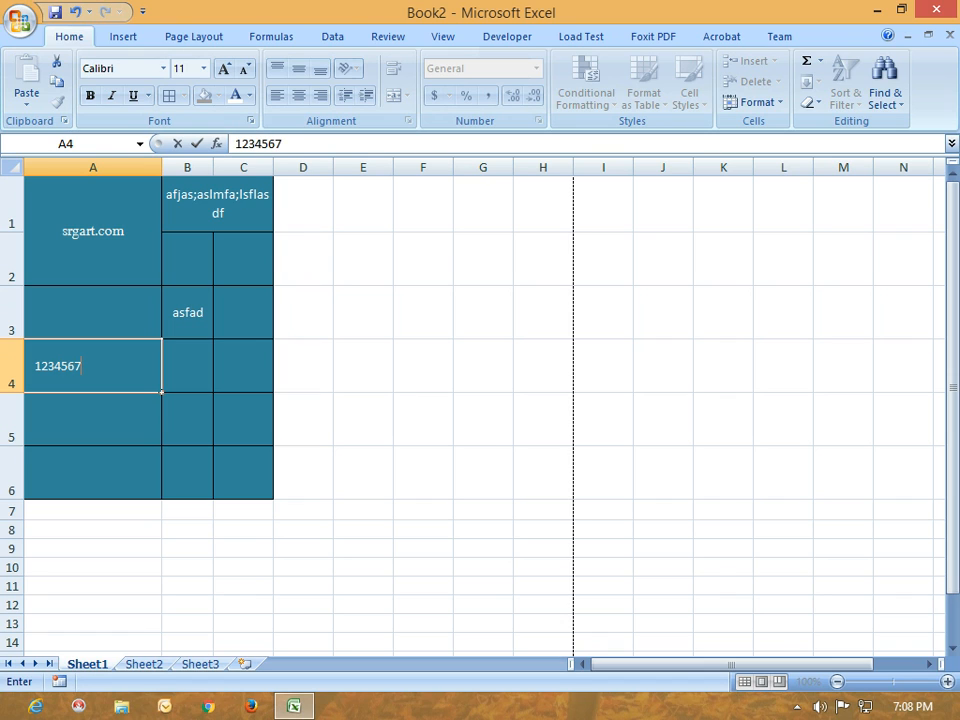
pyautogui.write('89')
pyautogui.press('Return')
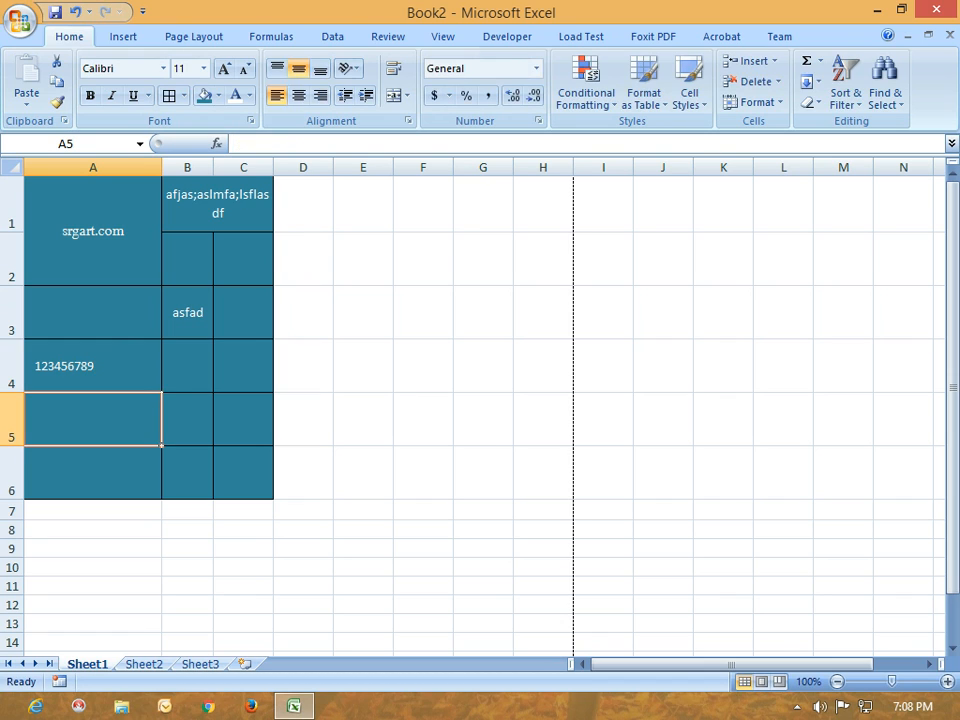
# Format cell A4 as Number, and switch its format to Accounting
pyautogui.click(93, 366)
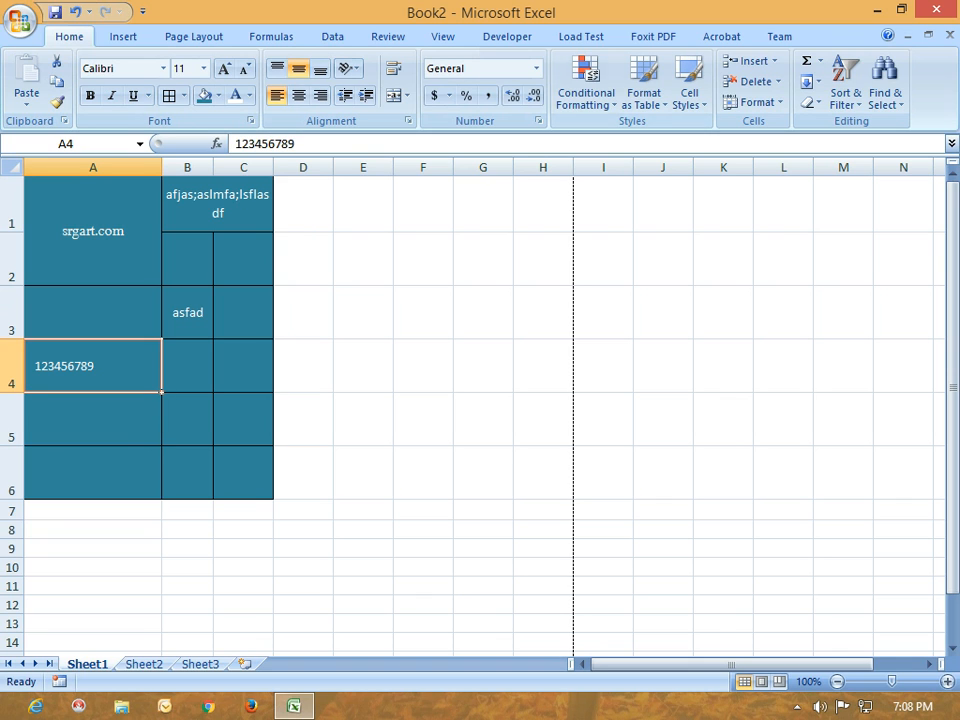
pyautogui.click(536, 68)
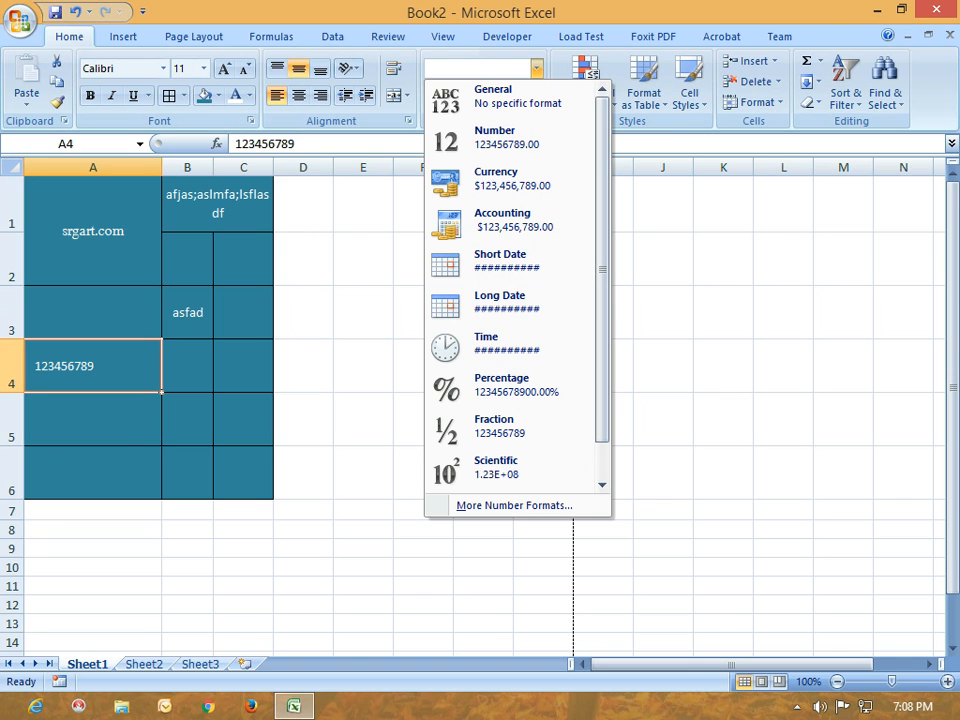
pyautogui.click(495, 137)
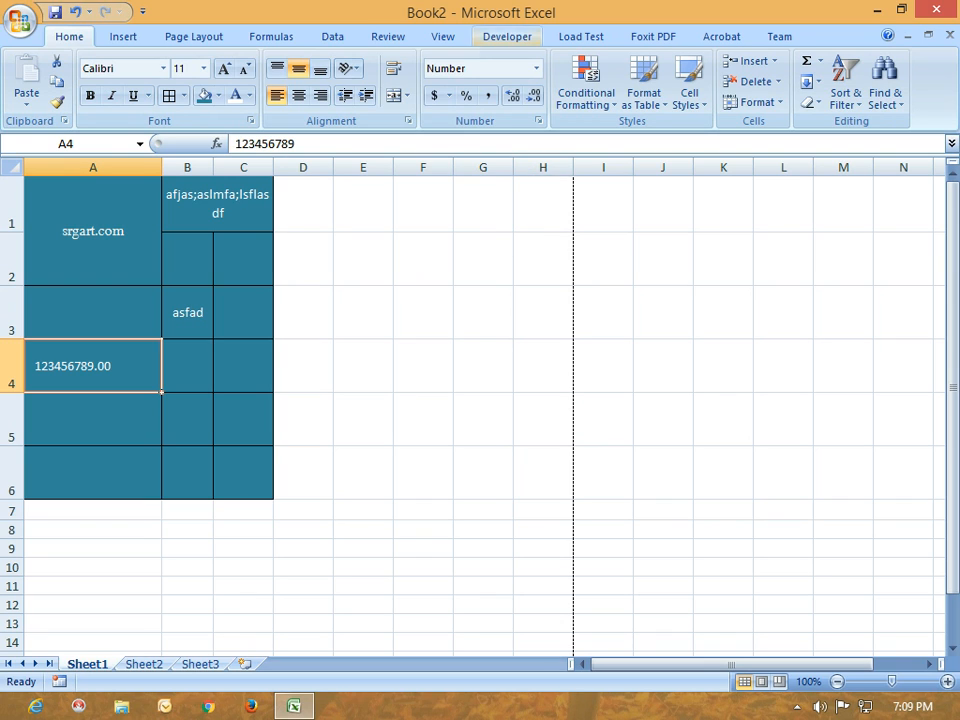
pyautogui.click(536, 68)
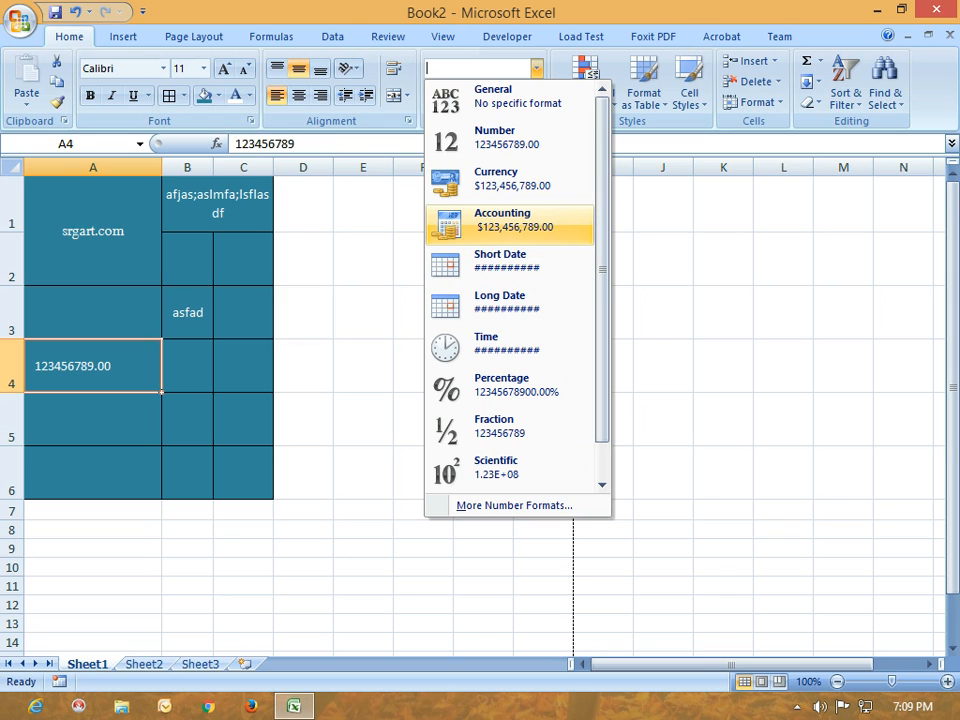
pyautogui.click(513, 220)
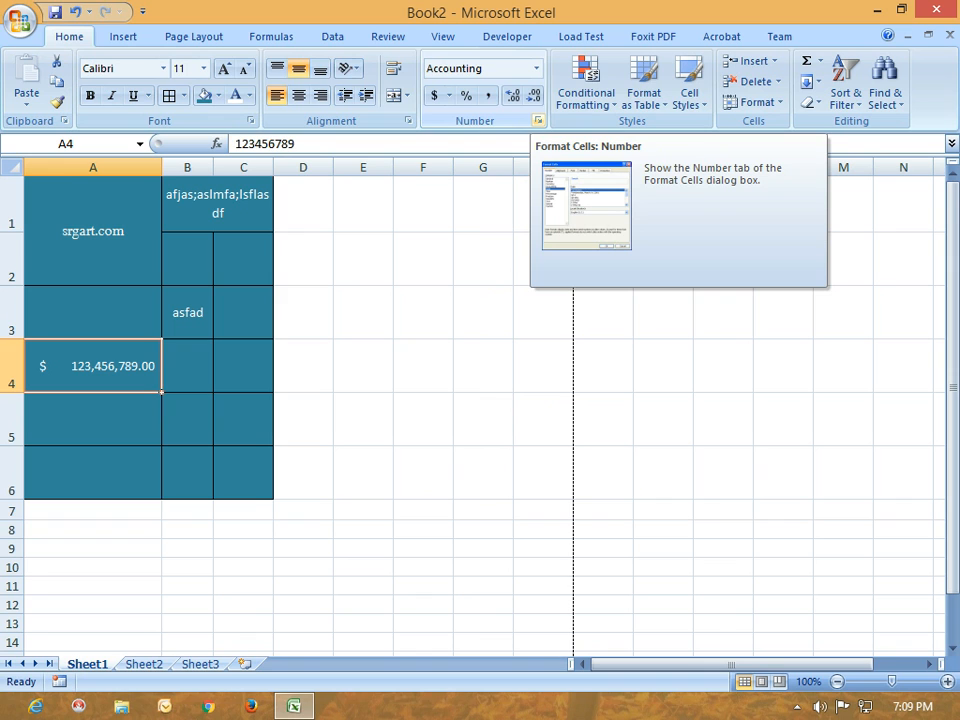
# Change the Accounting currency symbol of cell A4 to ₹ Hindi (India)
pyautogui.click(538, 120)
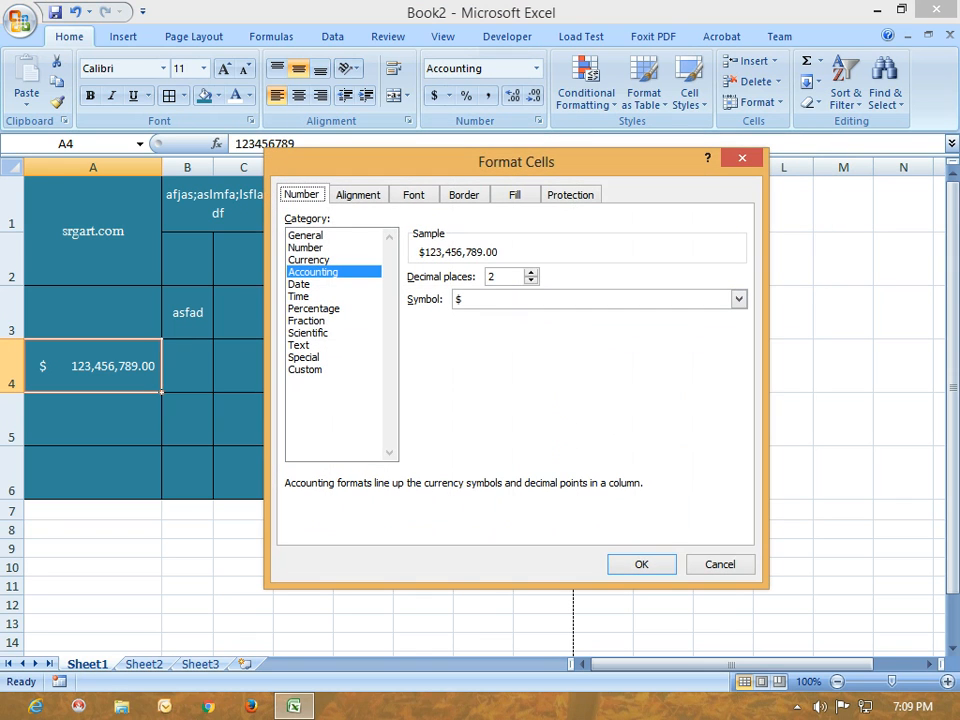
pyautogui.click(738, 299)
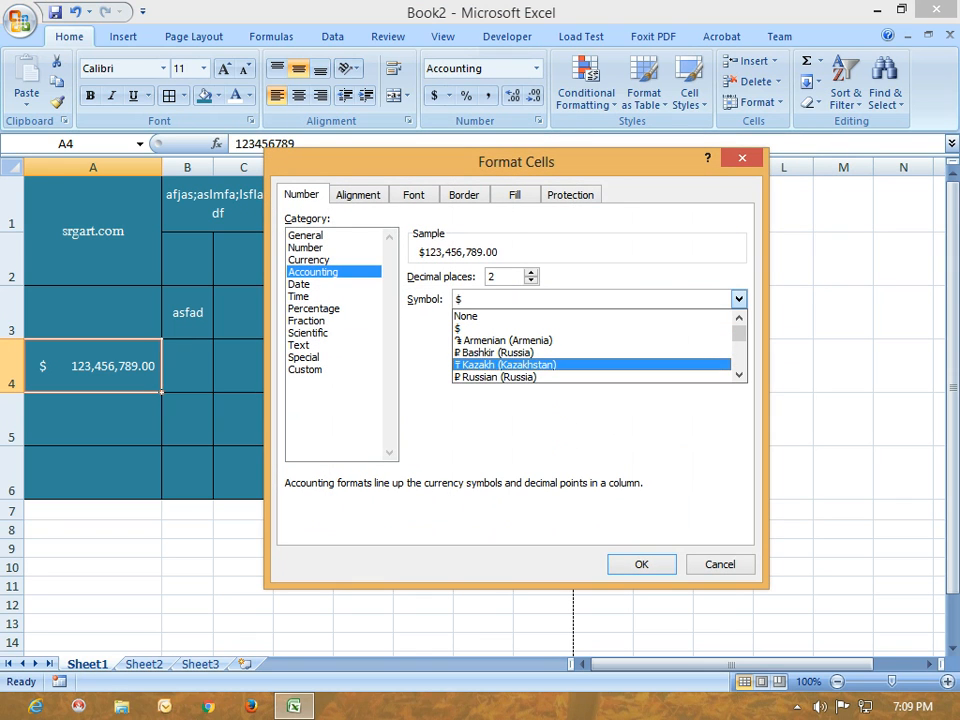
pyautogui.scroll(-3, 595, 346)
pyautogui.scroll(-10, 595, 346)
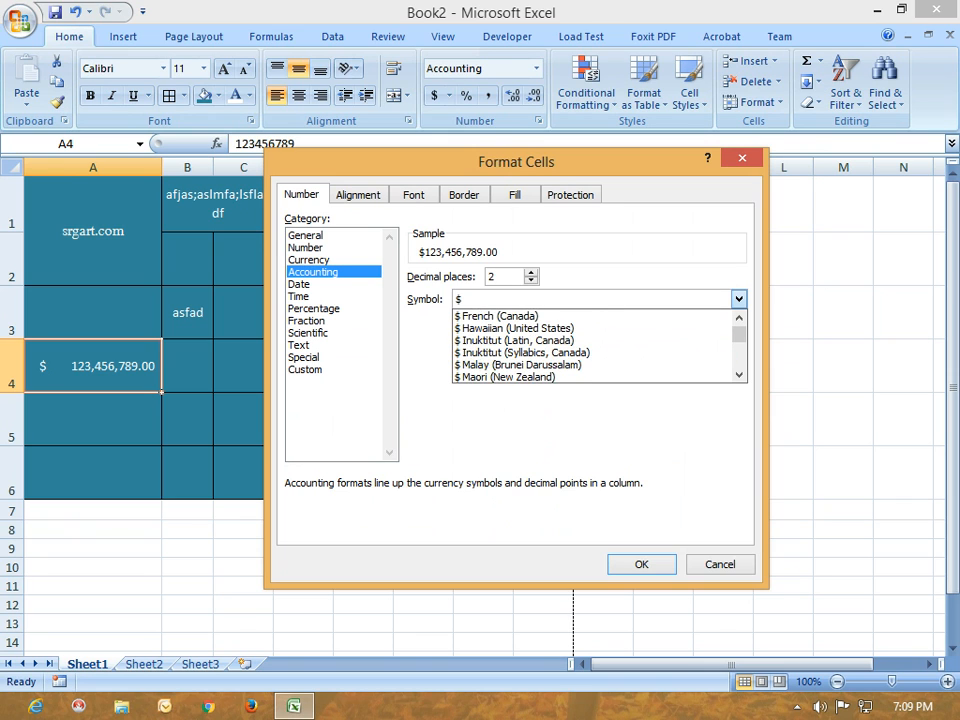
pyautogui.scroll(-3, 595, 346)
pyautogui.scroll(1, 595, 346)
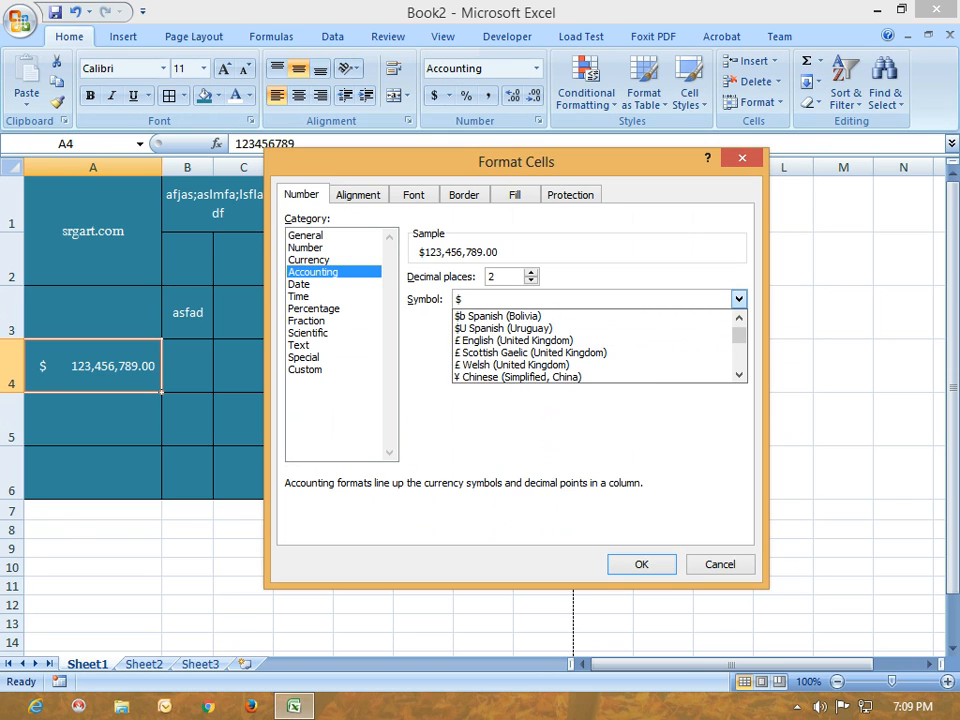
pyautogui.scroll(-8, 595, 346)
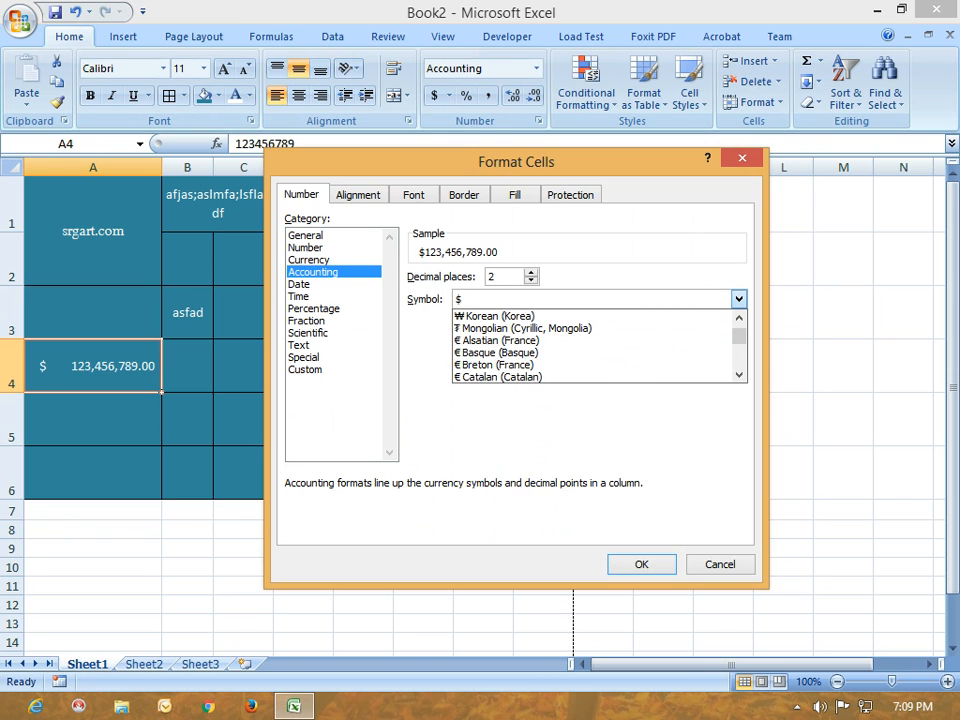
pyautogui.scroll(-10, 598, 346)
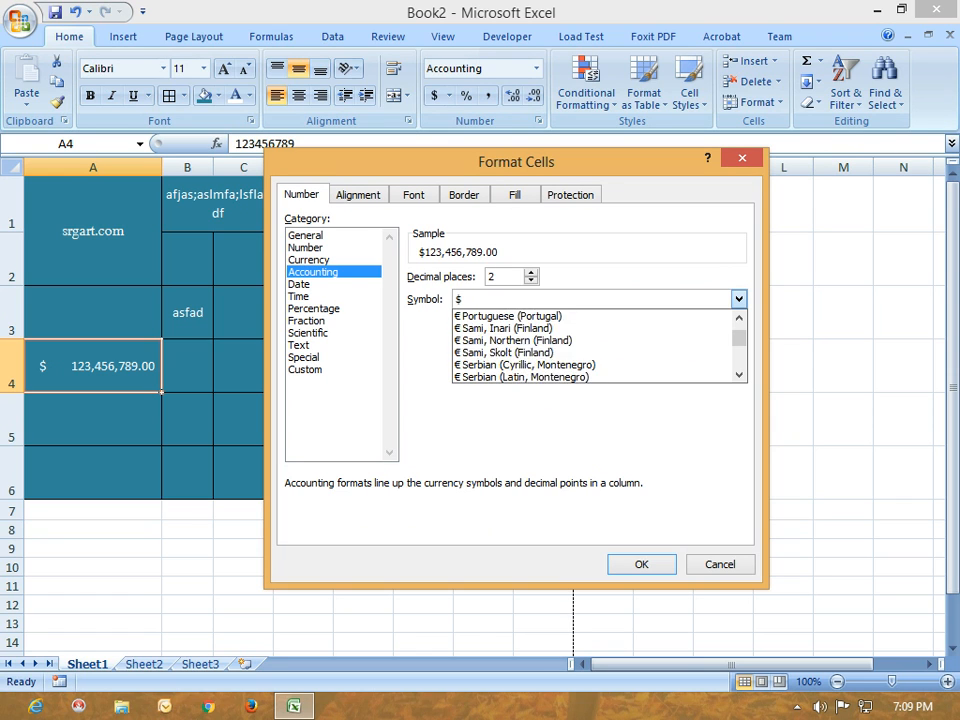
pyautogui.scroll(-3, 598, 346)
pyautogui.scroll(1, 598, 346)
pyautogui.scroll(-3, 598, 346)
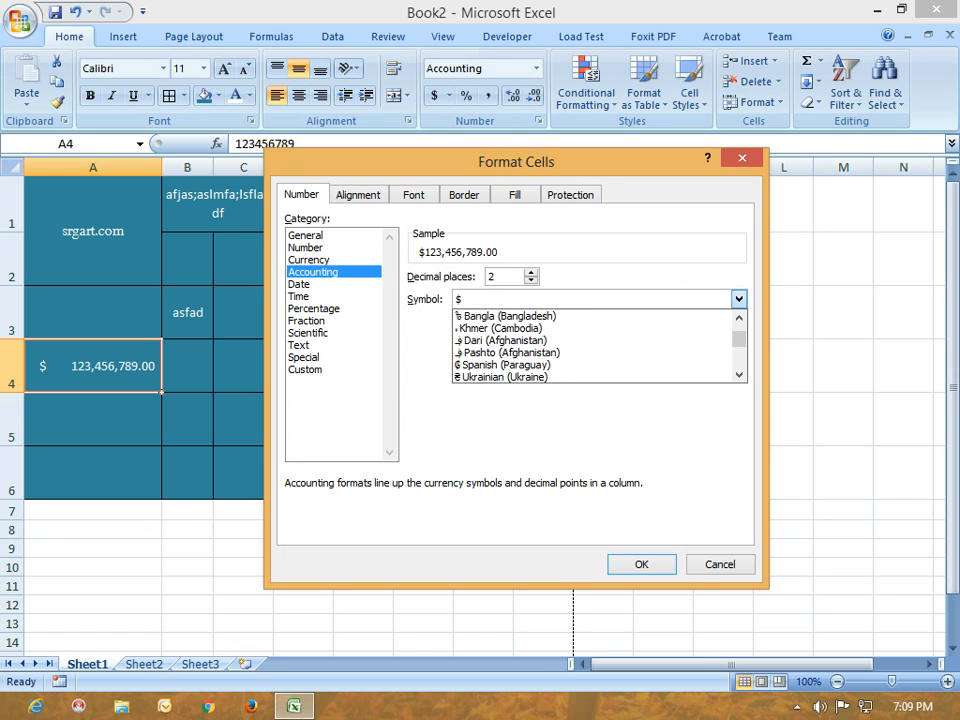
pyautogui.scroll(-1, 595, 346)
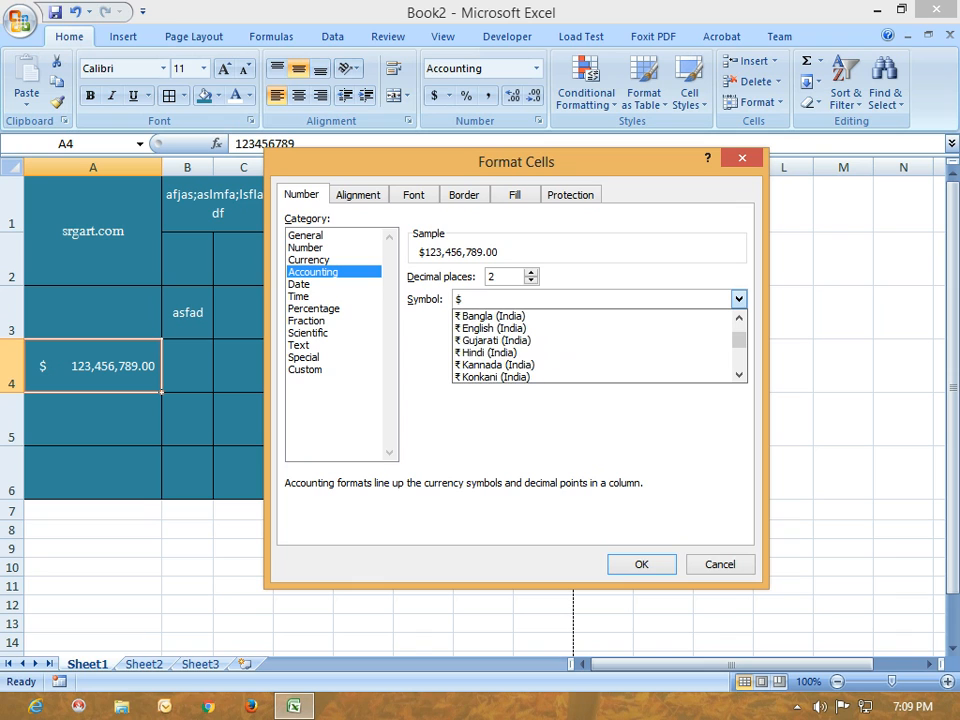
pyautogui.scroll(1, 598, 346)
pyautogui.scroll(-1, 598, 346)
pyautogui.click(598, 352)
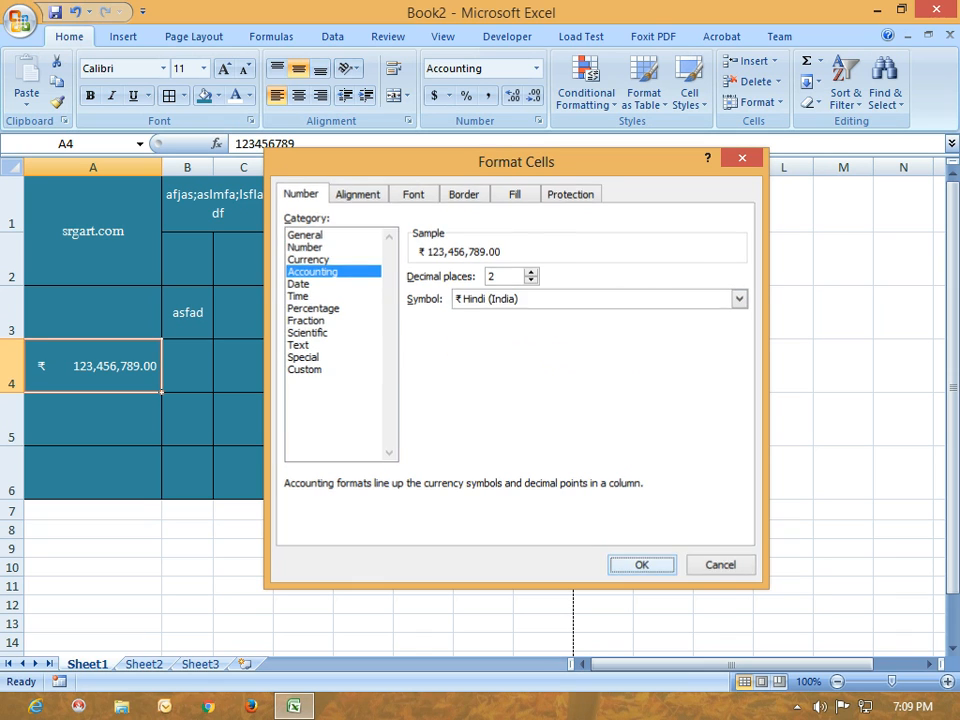
pyautogui.press('Return')
# Examine the number format categories available for cell A4, from General and Currency through Scientific and Special to Custom
pyautogui.click(93, 419)
pyautogui.click(93, 366)
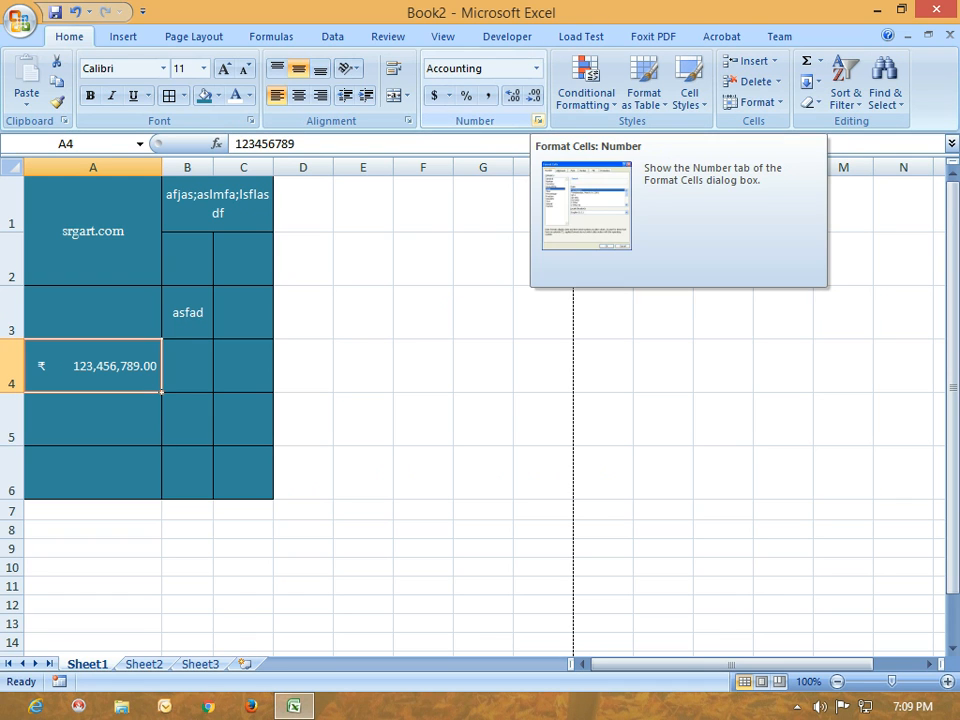
pyautogui.click(538, 120)
pyautogui.click(309, 260)
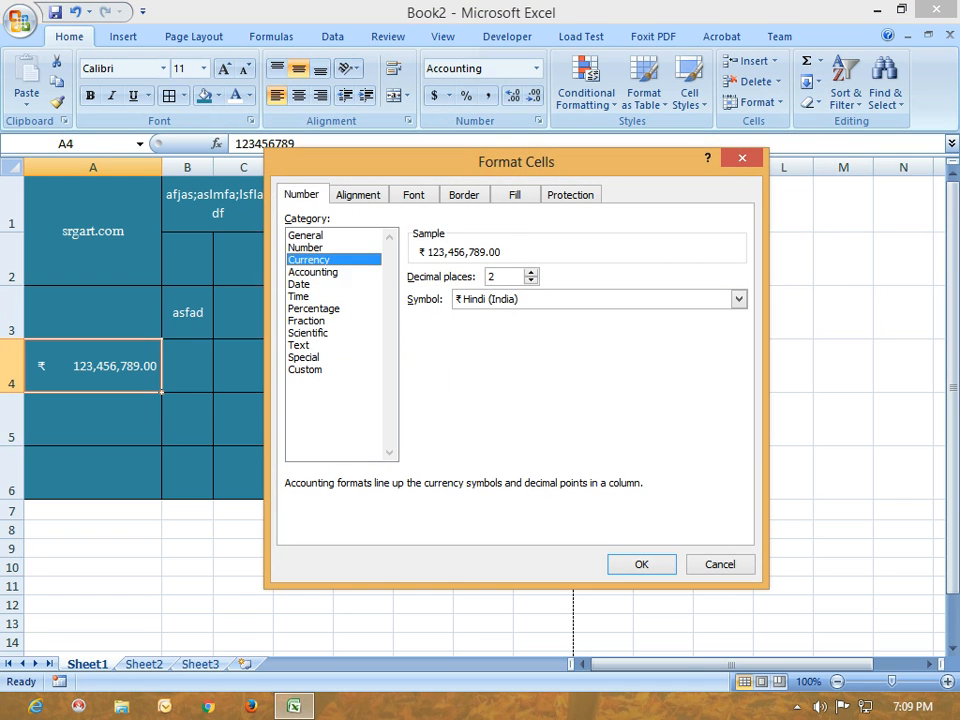
pyautogui.click(306, 236)
pyautogui.click(306, 248)
pyautogui.click(309, 260)
pyautogui.press('Down')
pyautogui.press('Down')
pyautogui.press('Down')
pyautogui.press('Down')
pyautogui.press('Down')
pyautogui.press('Down')
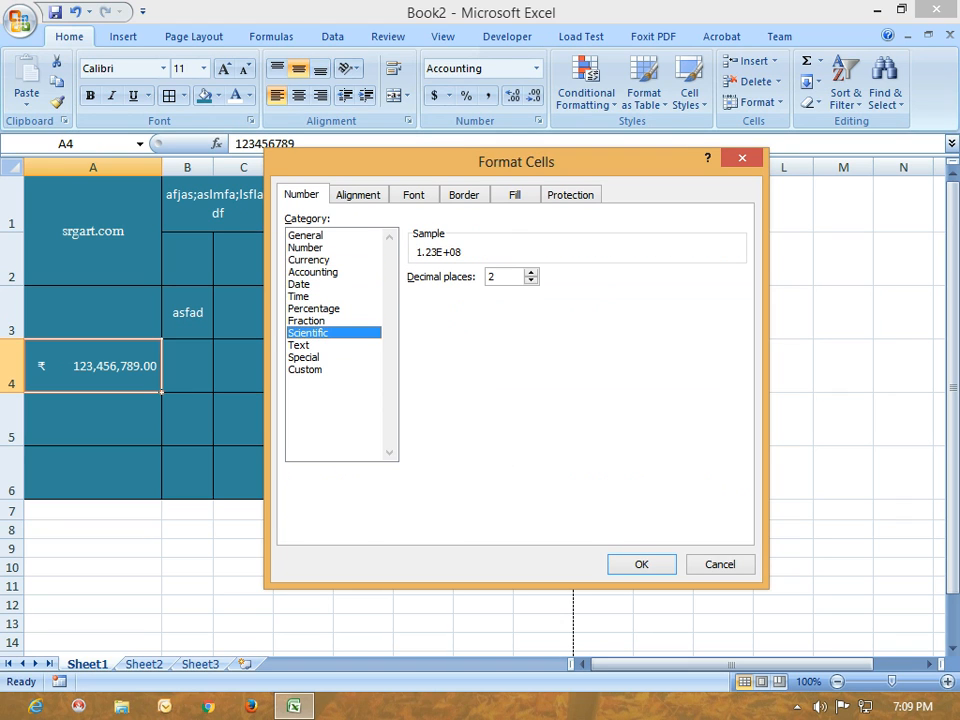
pyautogui.press('Down')
pyautogui.press('Down')
pyautogui.press('Up')
pyautogui.press('Down')
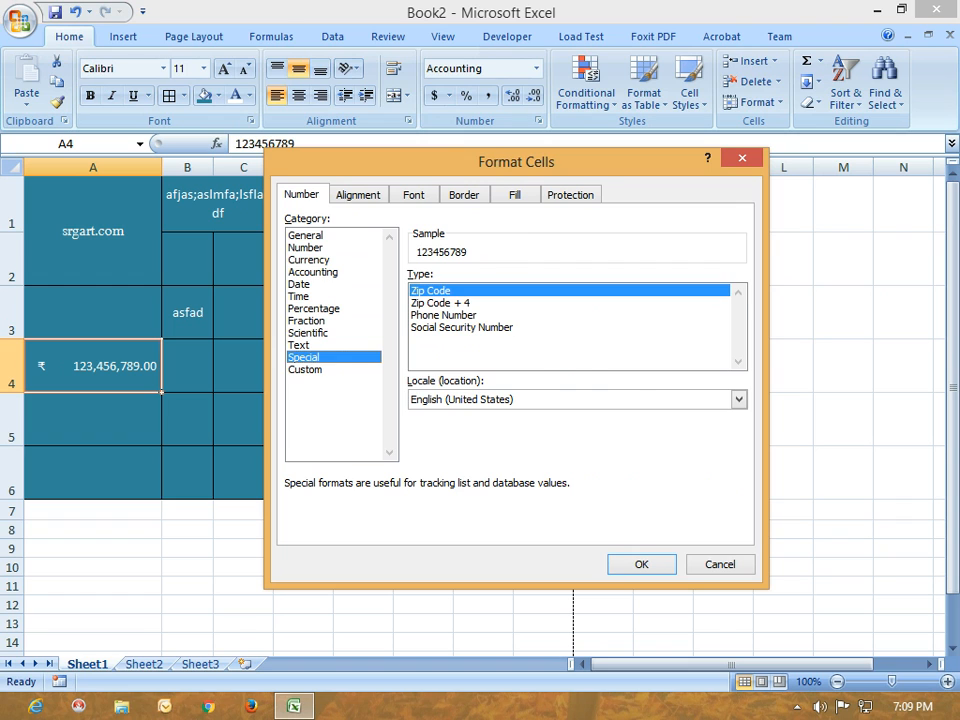
pyautogui.press('Down')
# Look through the alignment, font and border settings for cell A4, and leave the cell formatting without applying changes
pyautogui.hotkey('ctrl', 'Tab')
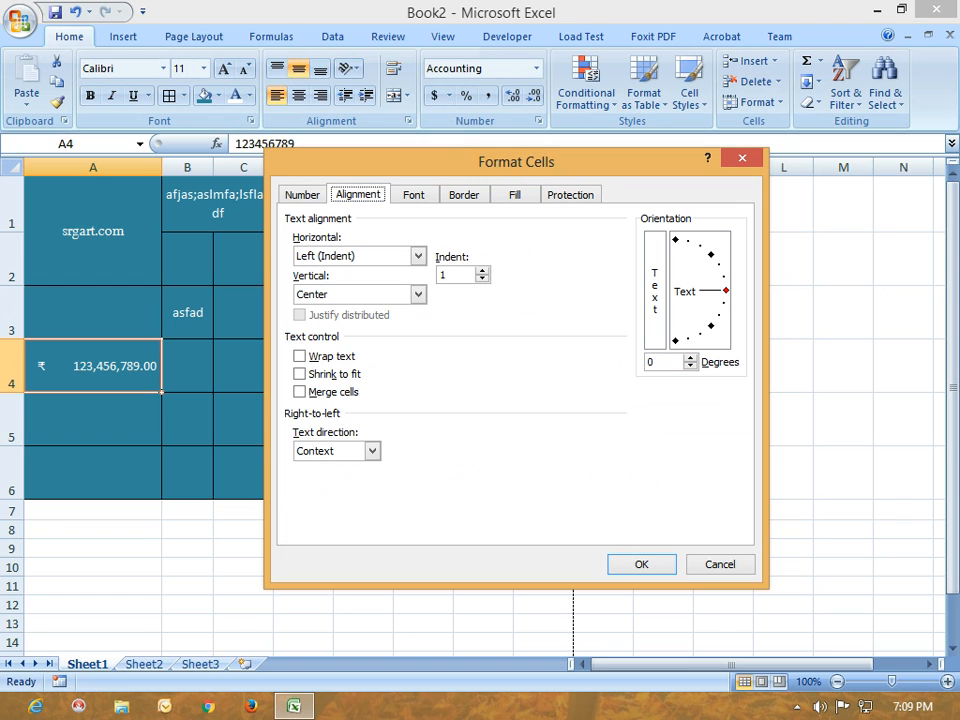
pyautogui.hotkey('ctrl', 'shift', 'Tab')
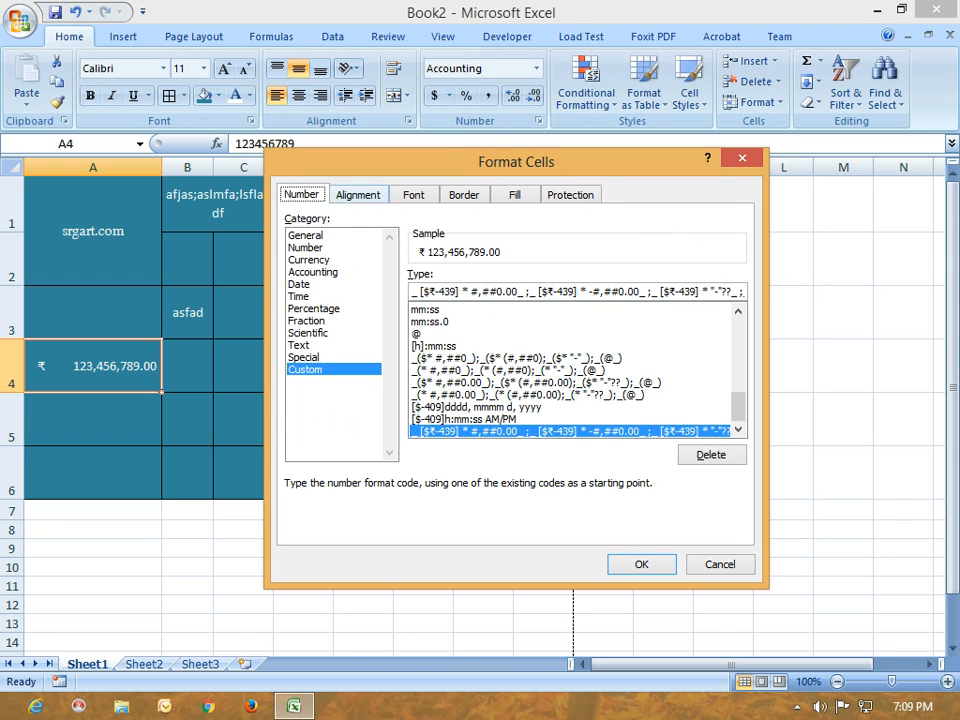
pyautogui.hotkey('ctrl', 'Tab')
pyautogui.hotkey('ctrl', 'Tab')
pyautogui.hotkey('ctrl', 'Tab')
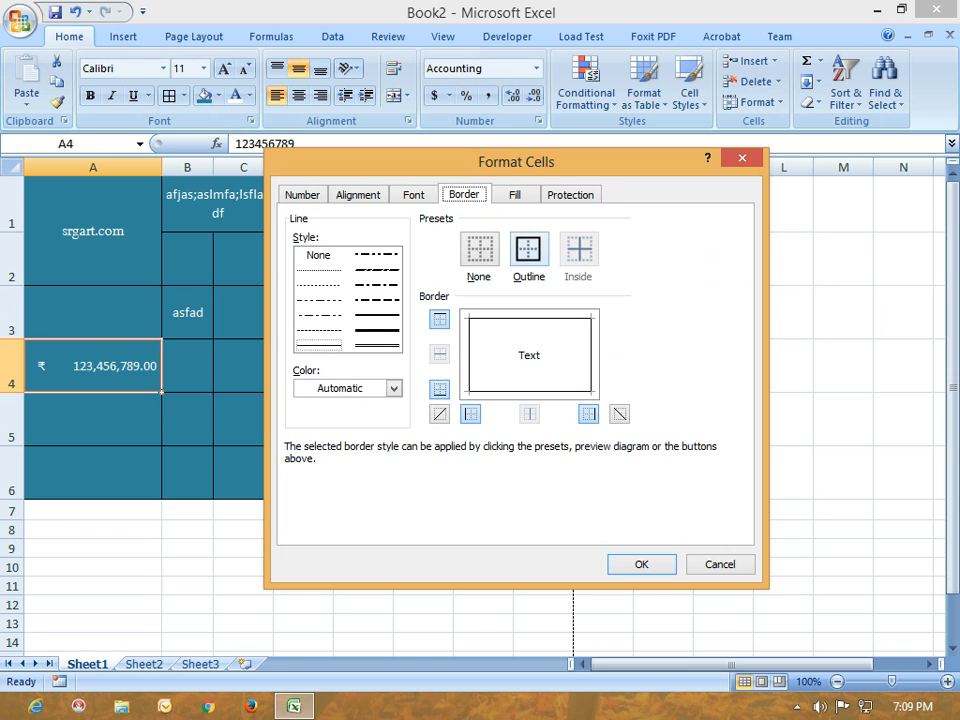
pyautogui.hotkey('ctrl', 'shift', 'Tab')
pyautogui.hotkey('ctrl', 'shift', 'Tab')
pyautogui.hotkey('ctrl', 'shift', 'Tab')
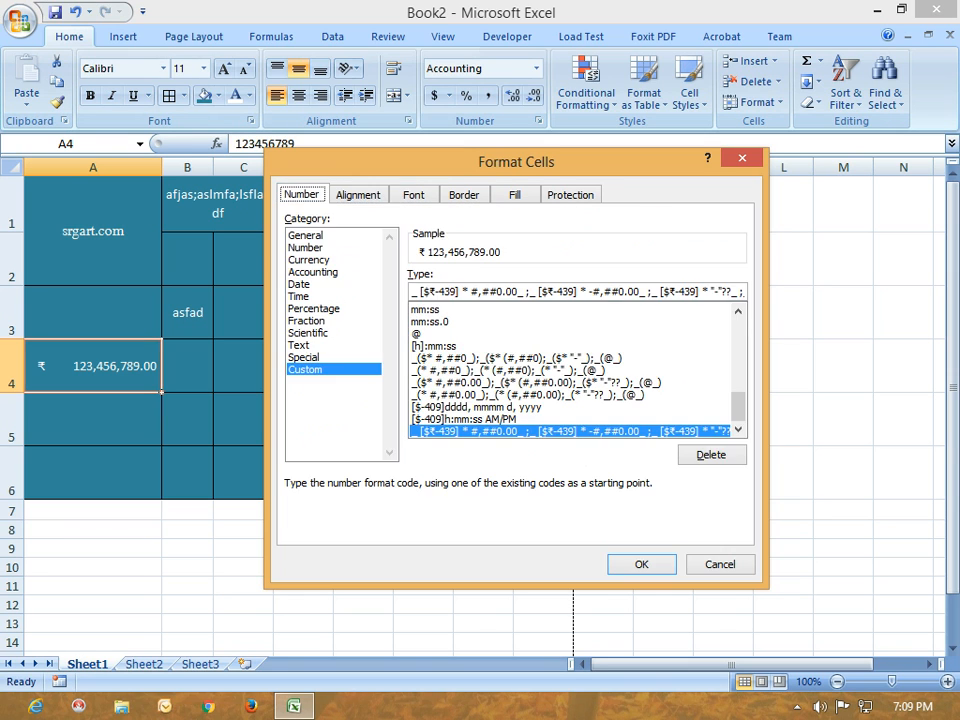
pyautogui.hotkey('ctrl', 'shift', 'Tab')
pyautogui.hotkey('ctrl', 'Tab')
pyautogui.hotkey('ctrl', 'Tab')
pyautogui.hotkey('ctrl', 'shift', 'Tab')
pyautogui.press('Escape')
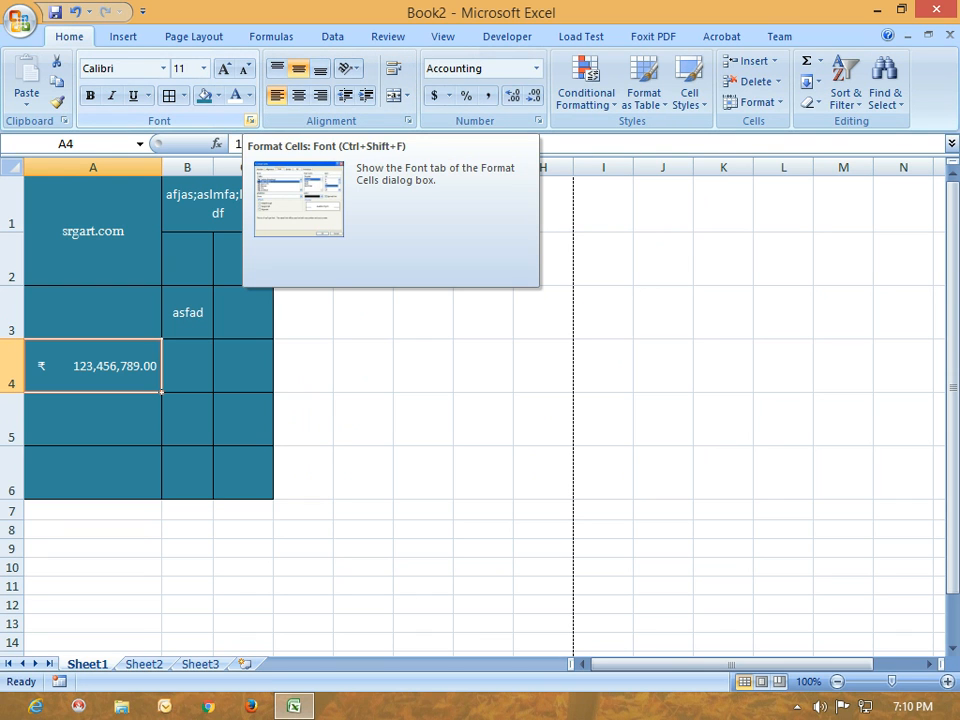
# Review the font, number and alignment settings of cell A4, starting from Font, and cancel without changes
pyautogui.click(250, 120)
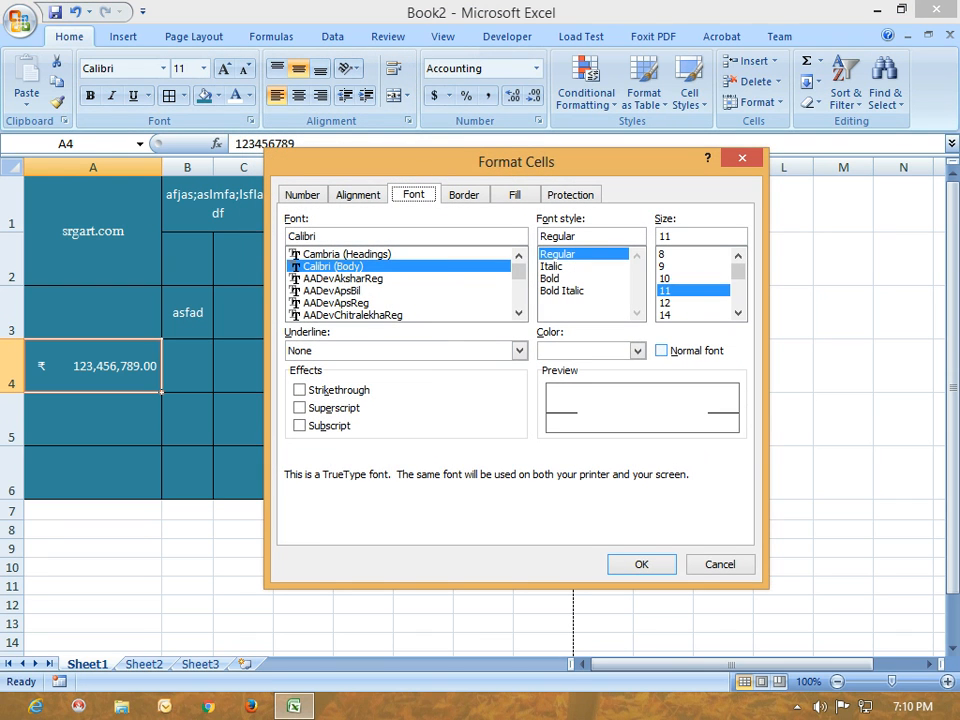
pyautogui.click(302, 195)
pyautogui.click(358, 195)
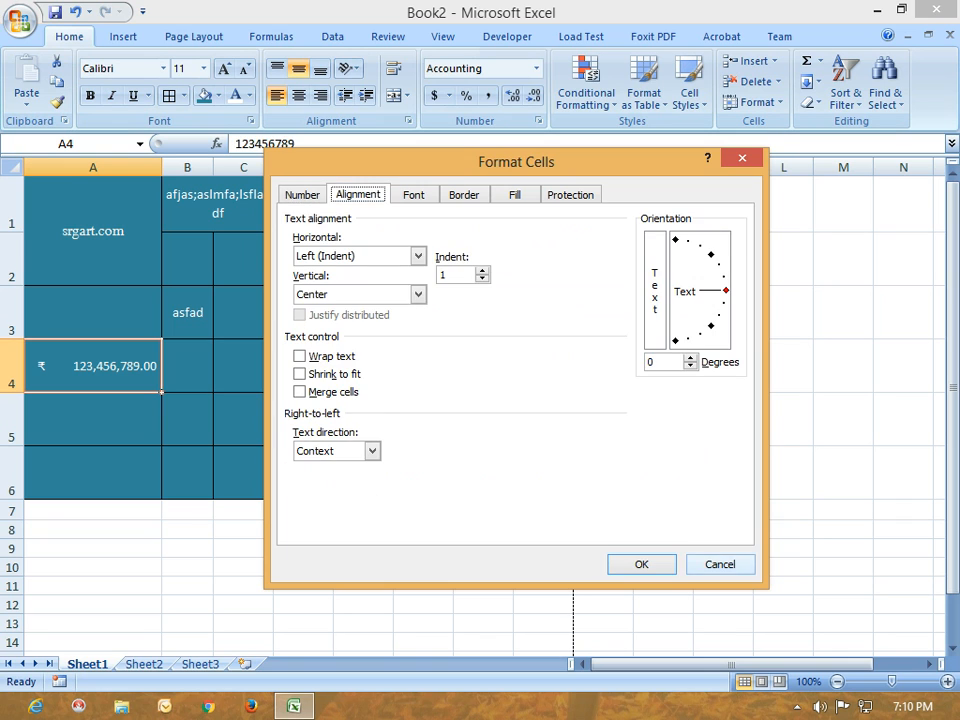
pyautogui.click(720, 565)
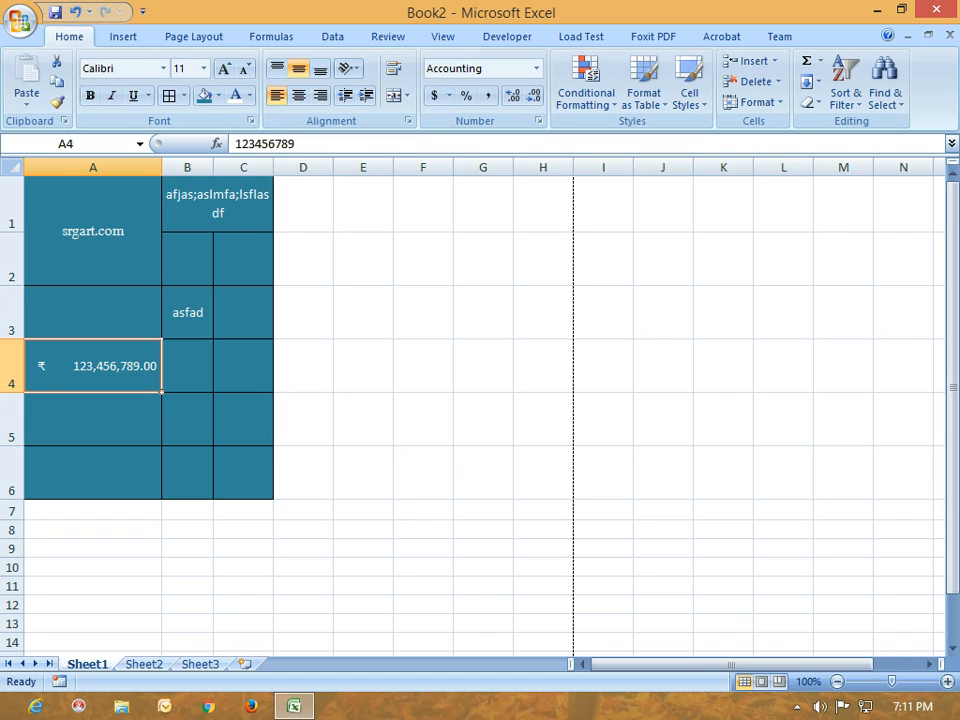
# Make the number in cell A4 bold and move the selection to A5
pyautogui.press('alt')
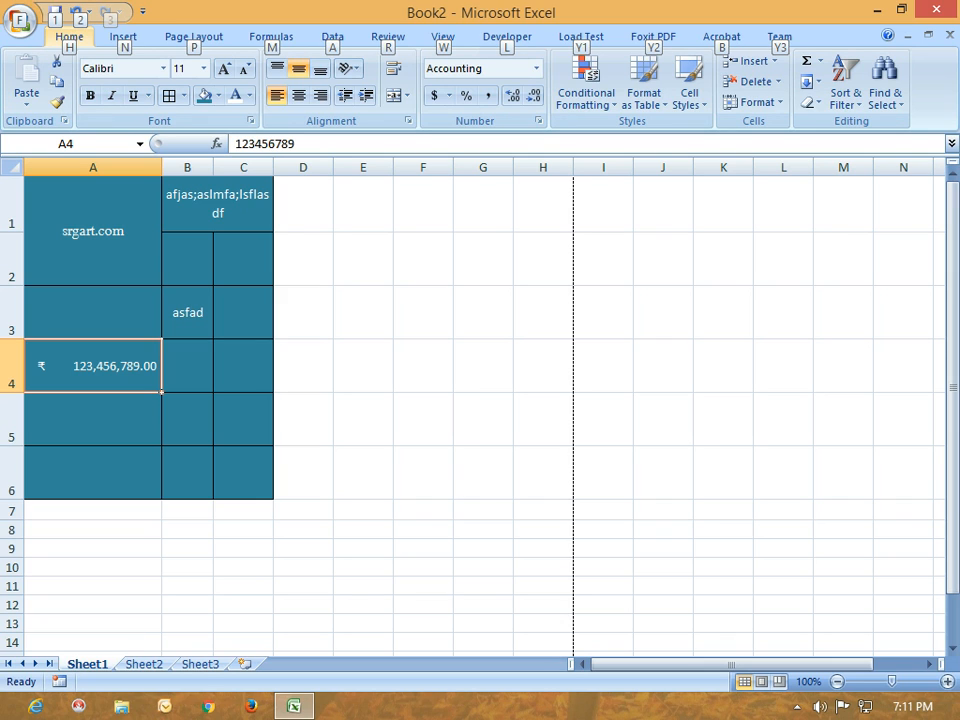
pyautogui.press('h')
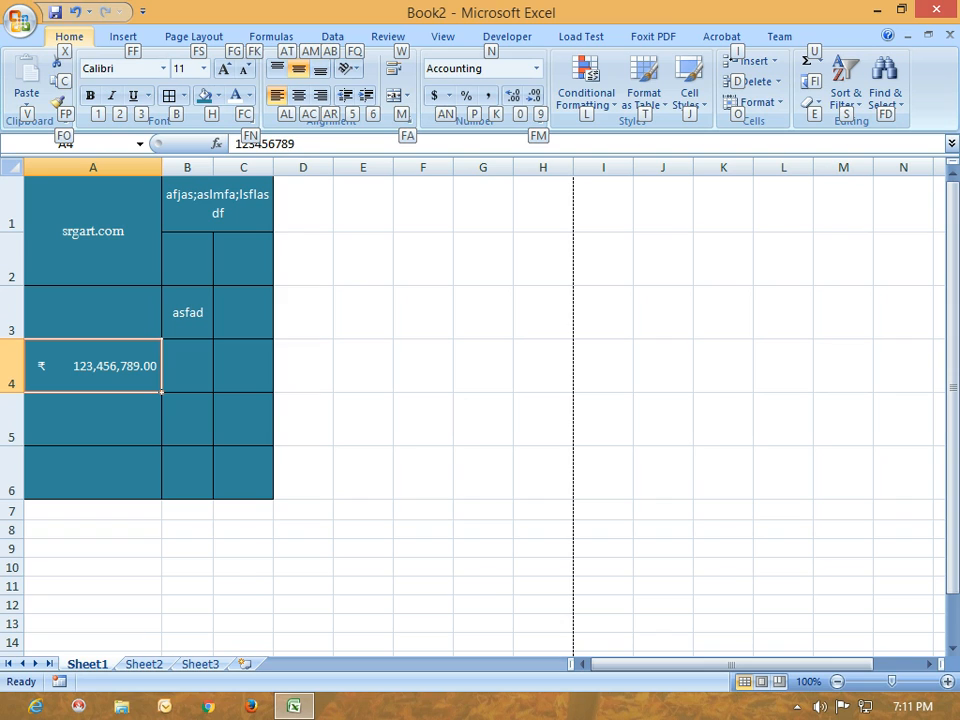
pyautogui.press('1')
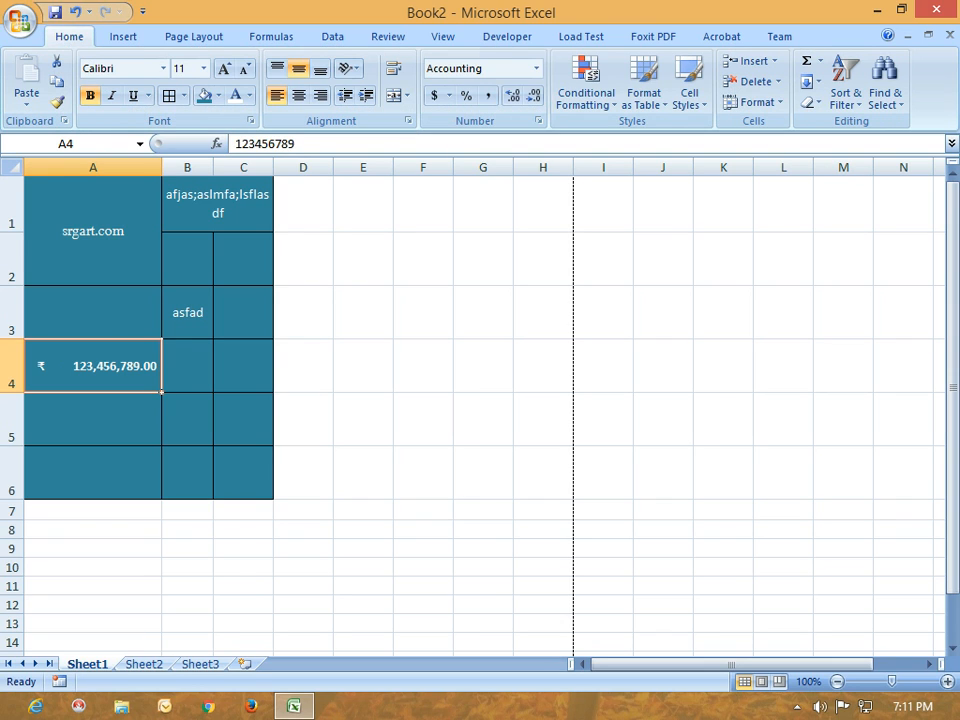
pyautogui.press('Down')
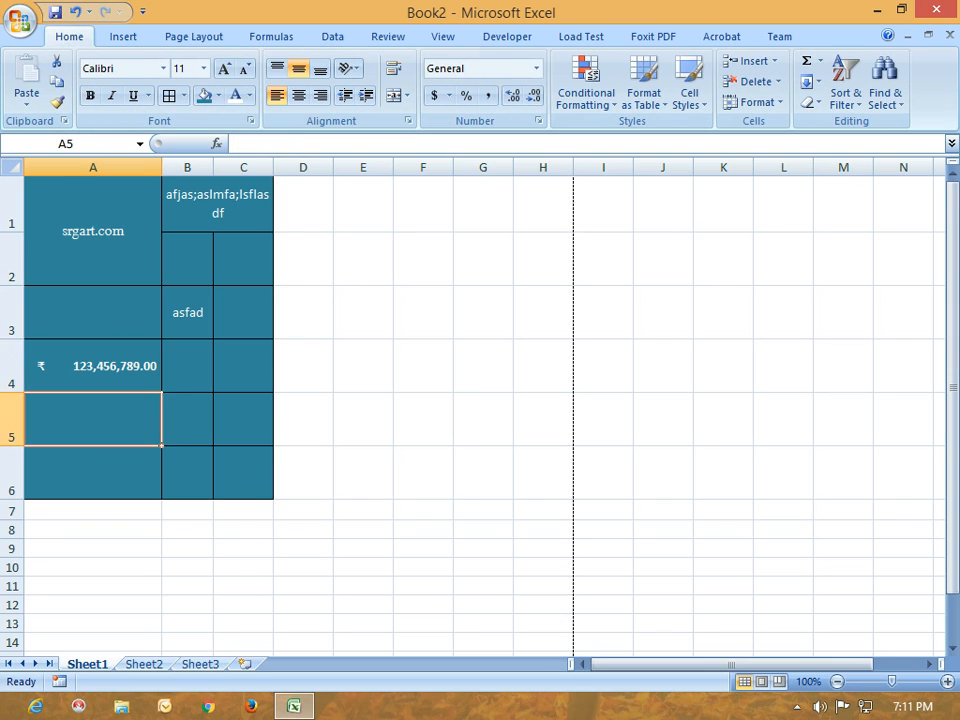
# Return to cell A4 and remove the bold formatting from its number
pyautogui.press('Up')
pyautogui.press('Up')
pyautogui.press('Down')
pyautogui.press('alt')
pyautogui.press('h')
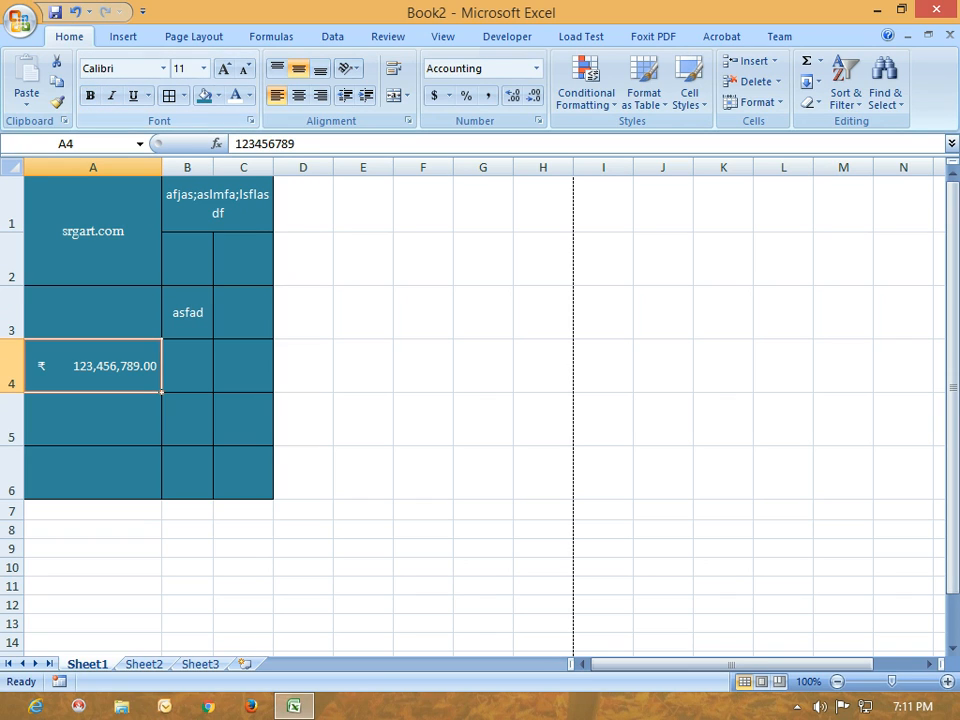
pyautogui.press('1')
# Show and hide the ribbon's access key hints, and view the Format Cells settings for A4 without changing them
pyautogui.press('alt')
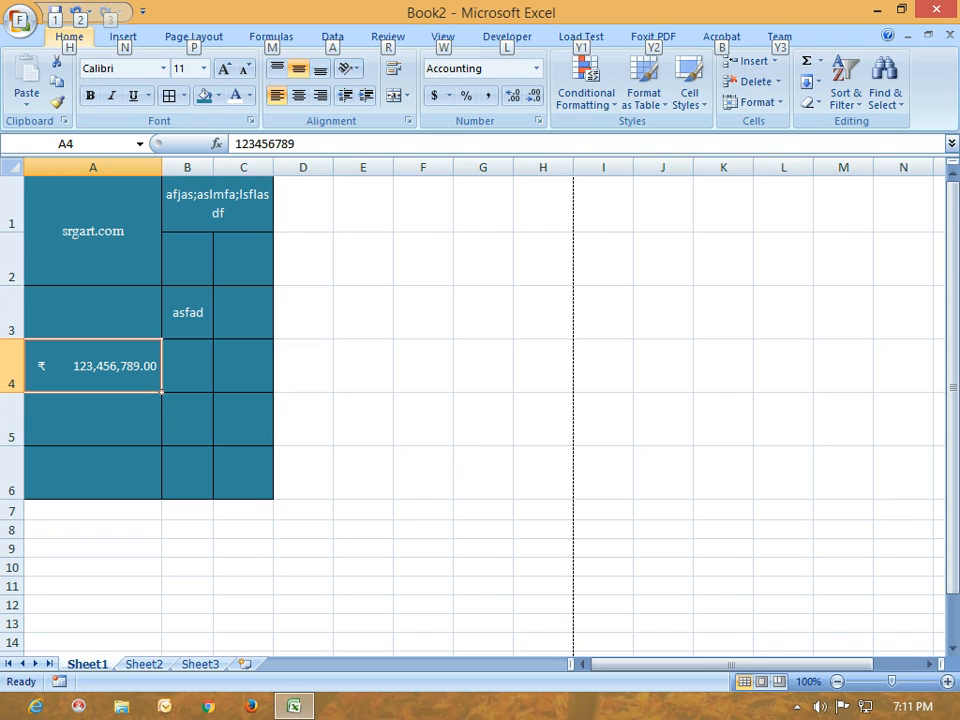
pyautogui.press('alt')
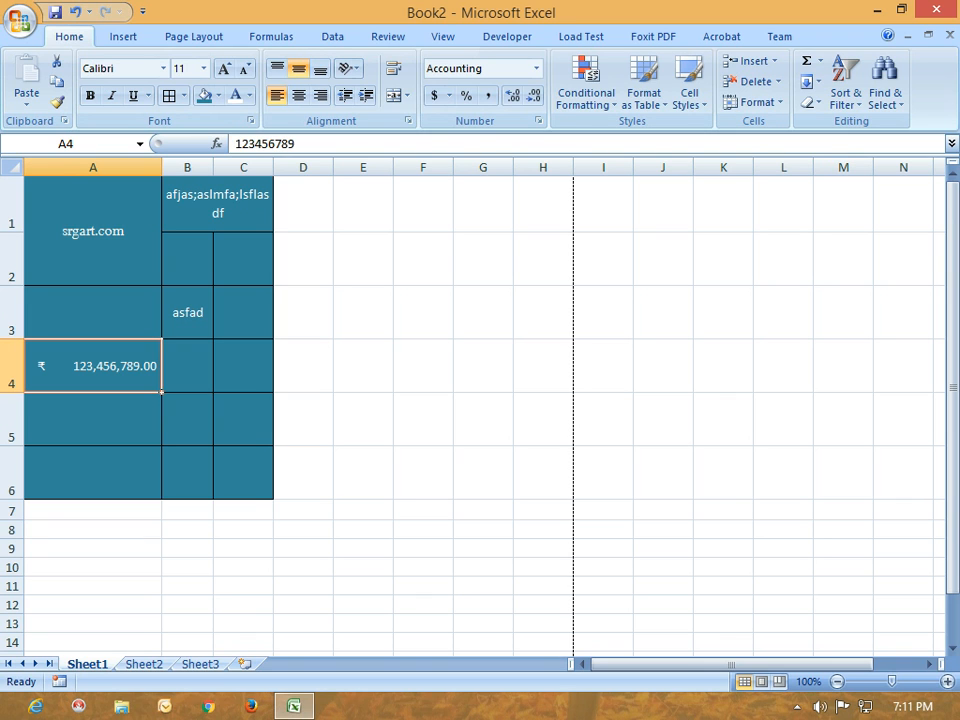
pyautogui.hotkey('ctrl', '1')
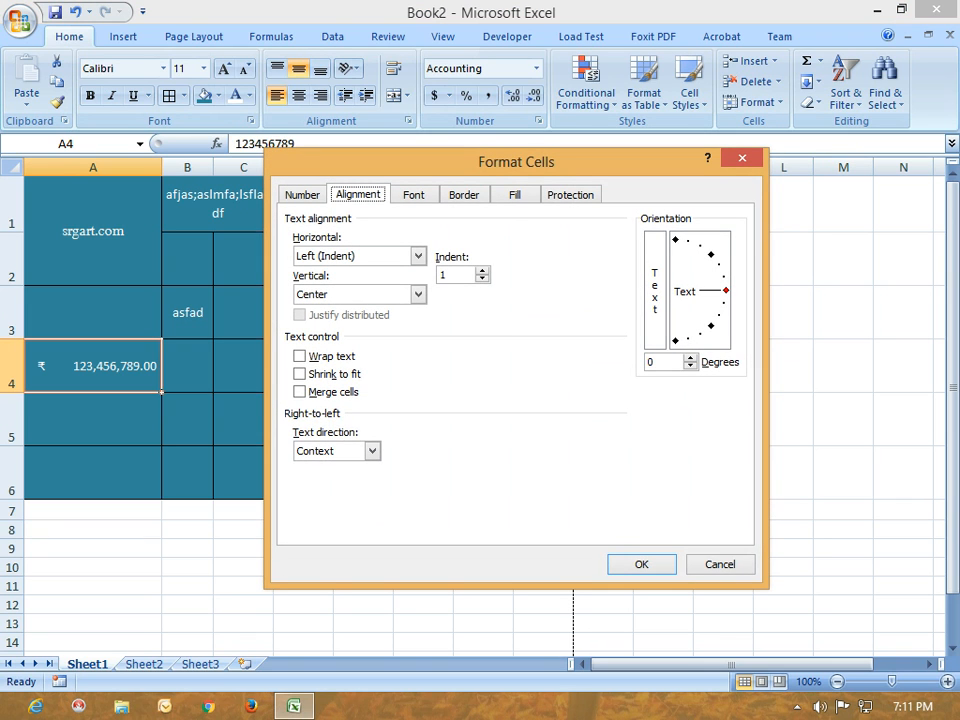
pyautogui.press('Escape')
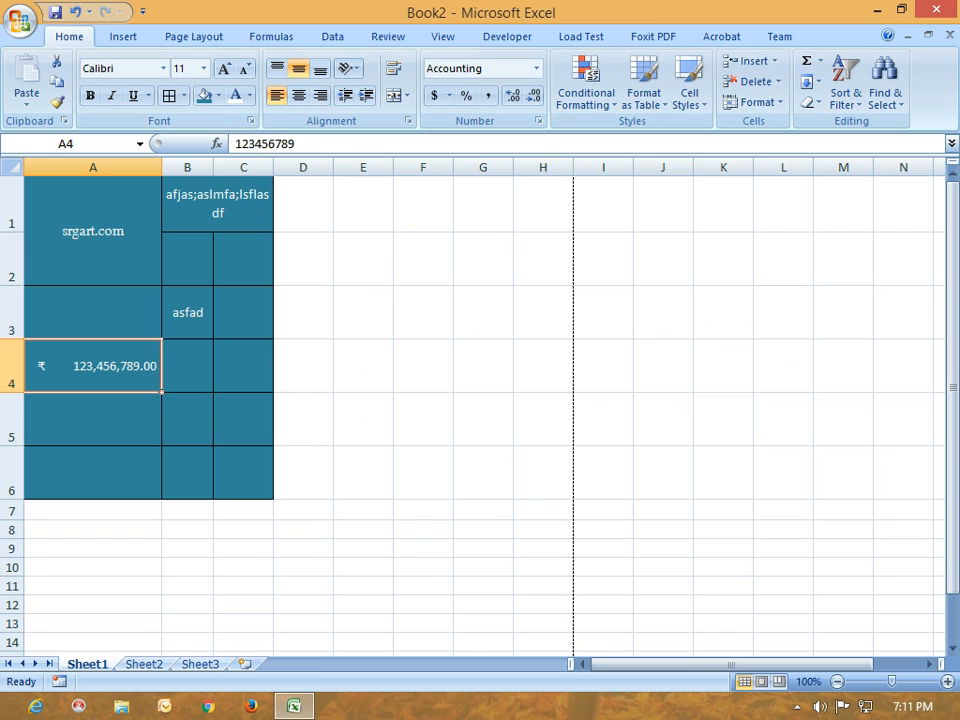